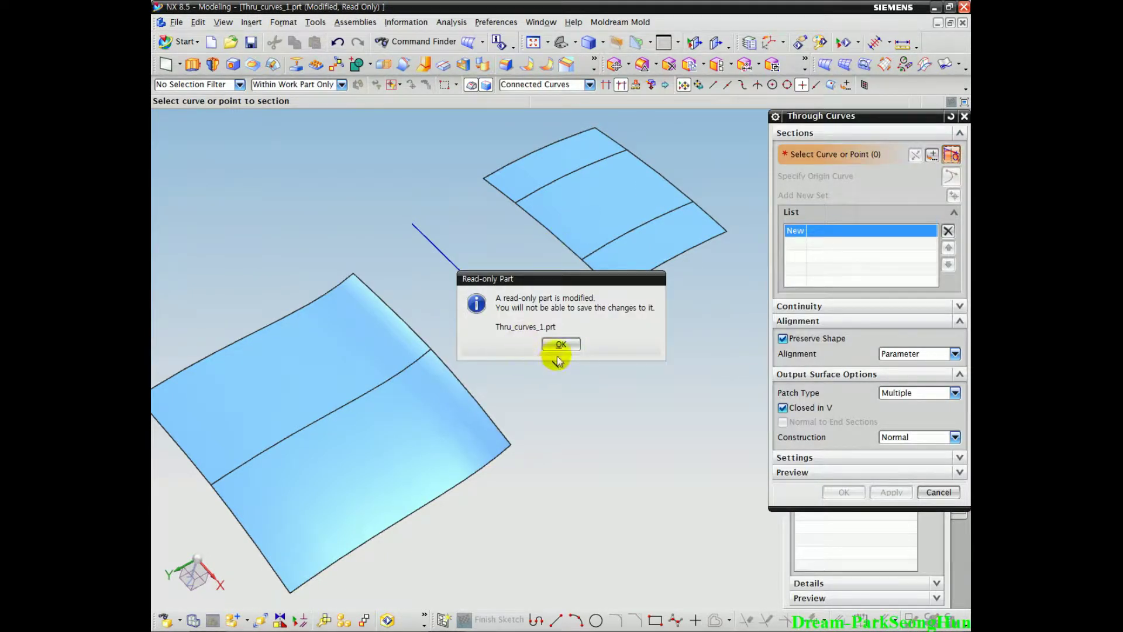
Acknowledge the read-only part notice for Thru_curves_1.prt
{"action": "left_click", "coordinate": [559, 344]}
{"action": "middle_click_drag", "start_coordinate": [554, 344], "coordinate": [477, 331], "text": "shift"}
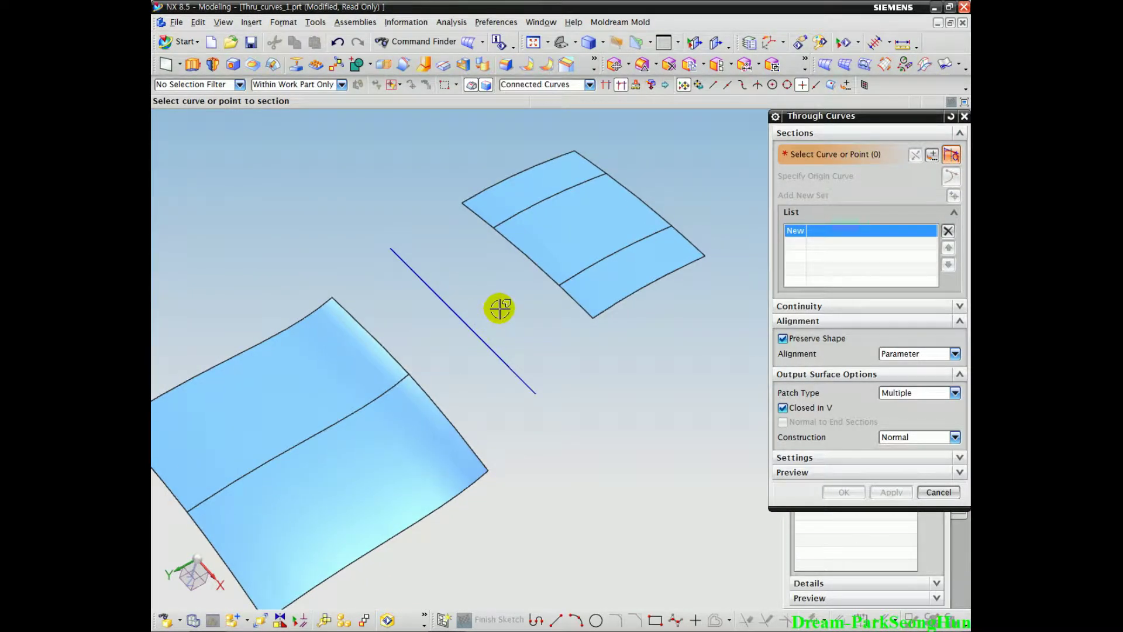
{"action": "left_click_drag", "start_coordinate": [485, 221], "coordinate": [588, 316]}
{"action": "left_click_drag", "start_coordinate": [393, 250], "coordinate": [526, 377]}
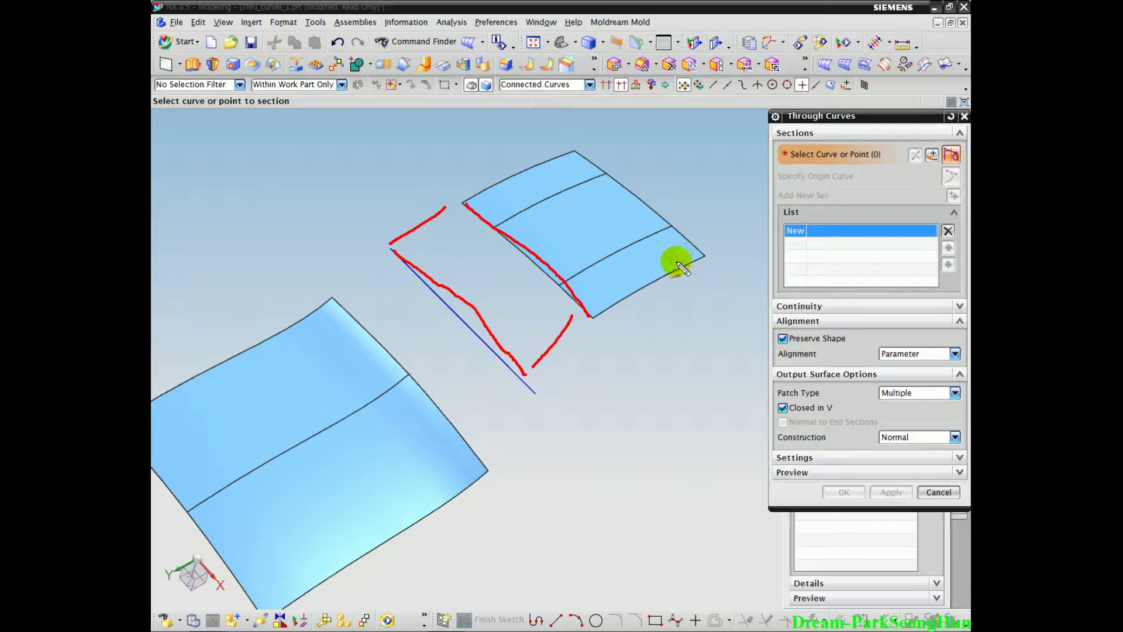
{"action": "key", "text": "Escape"}
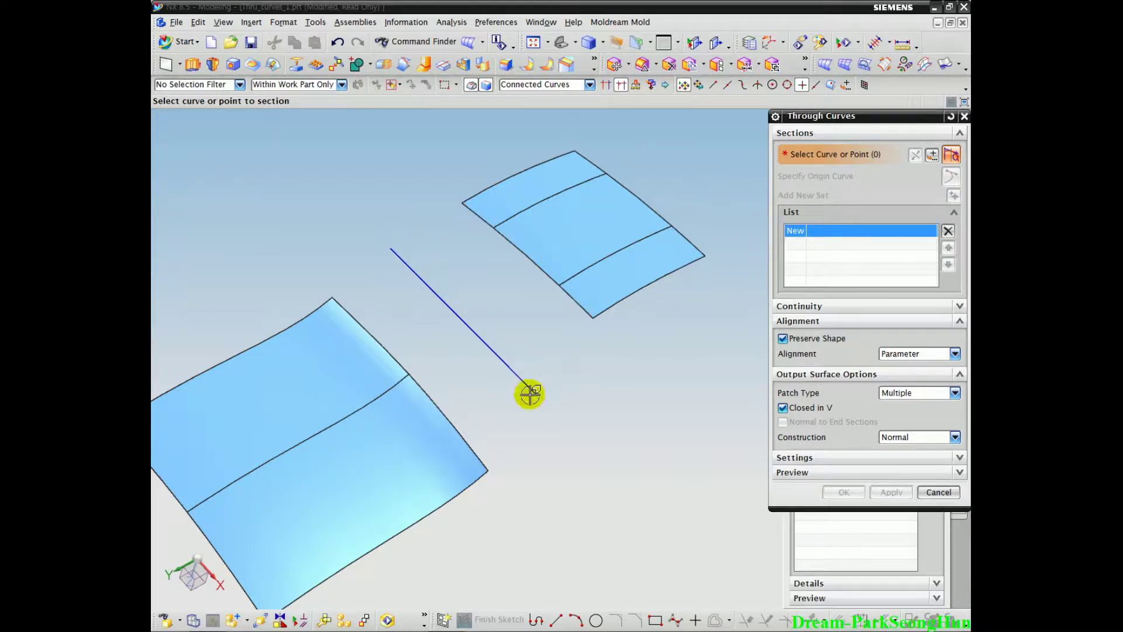
{"action": "middle_click_drag", "start_coordinate": [528, 353], "coordinate": [517, 343], "text": "shift"}
{"action": "mouse_move", "coordinate": [864, 167]}
{"action": "left_mouse_down"}
{"action": "mouse_move", "coordinate": [785, 142]}
{"action": "mouse_move", "coordinate": [868, 146]}
{"action": "mouse_move", "coordinate": [861, 174]}
{"action": "left_mouse_up"}
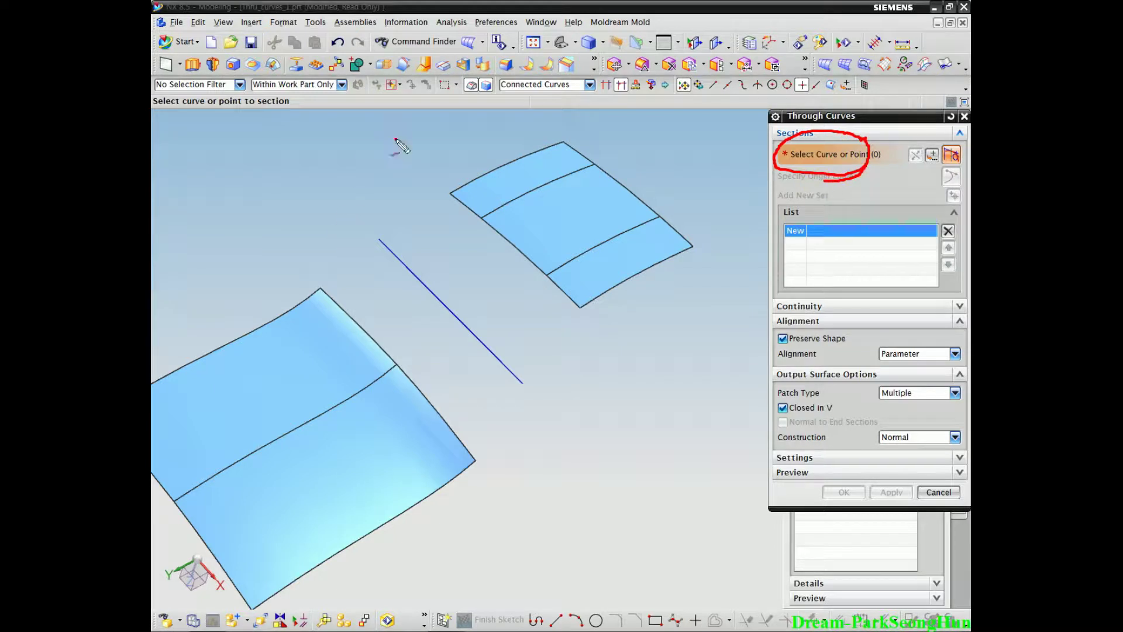
{"action": "left_click_drag", "start_coordinate": [398, 154], "coordinate": [444, 184]}
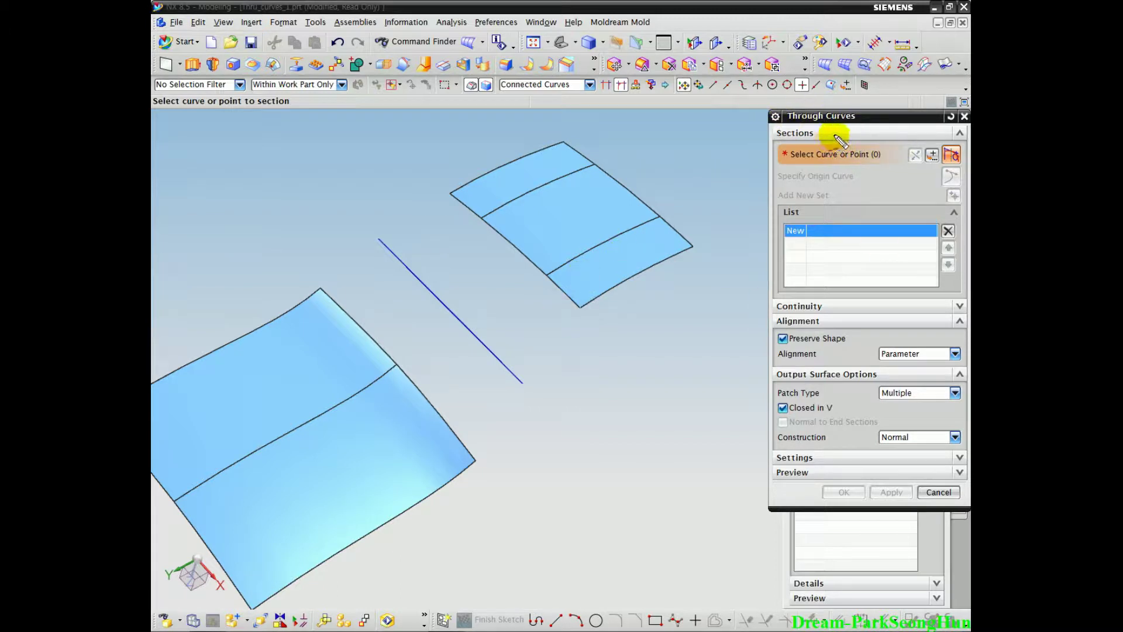
{"action": "mouse_move", "coordinate": [863, 171]}
{"action": "left_mouse_down"}
{"action": "mouse_move", "coordinate": [844, 137]}
{"action": "mouse_move", "coordinate": [883, 153]}
{"action": "mouse_move", "coordinate": [831, 150]}
{"action": "left_mouse_up"}
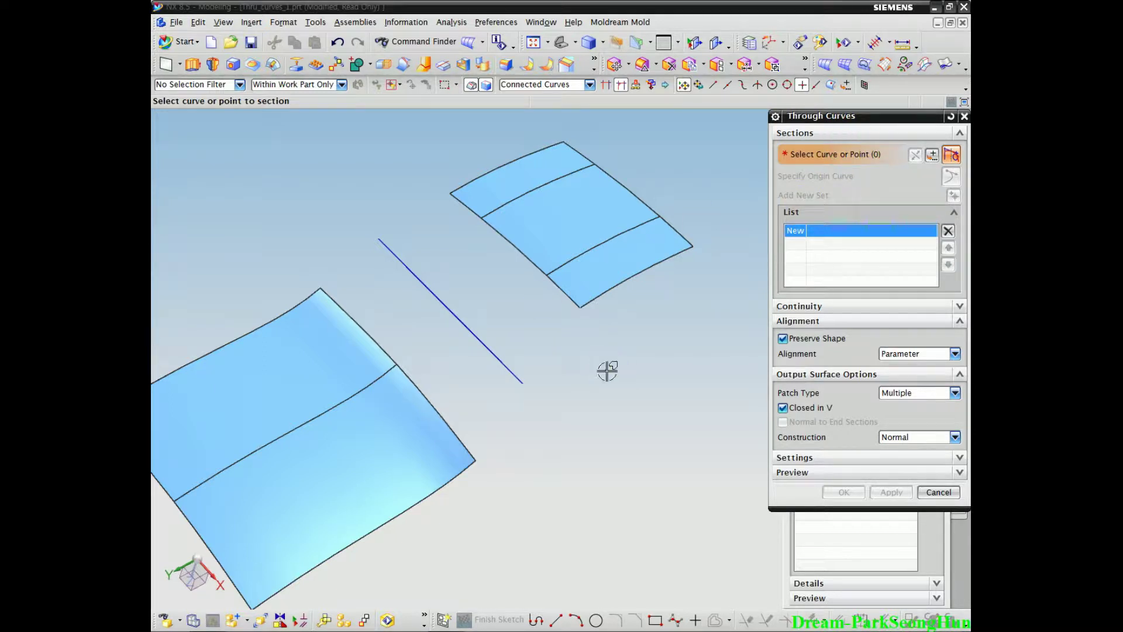
{"action": "middle_click_drag", "start_coordinate": [607, 369], "coordinate": [604, 368]}
Reset the Through Curves dialog to its default settings and dismiss the read-only notice
{"action": "left_click_drag", "start_coordinate": [857, 116], "coordinate": [811, 51]}
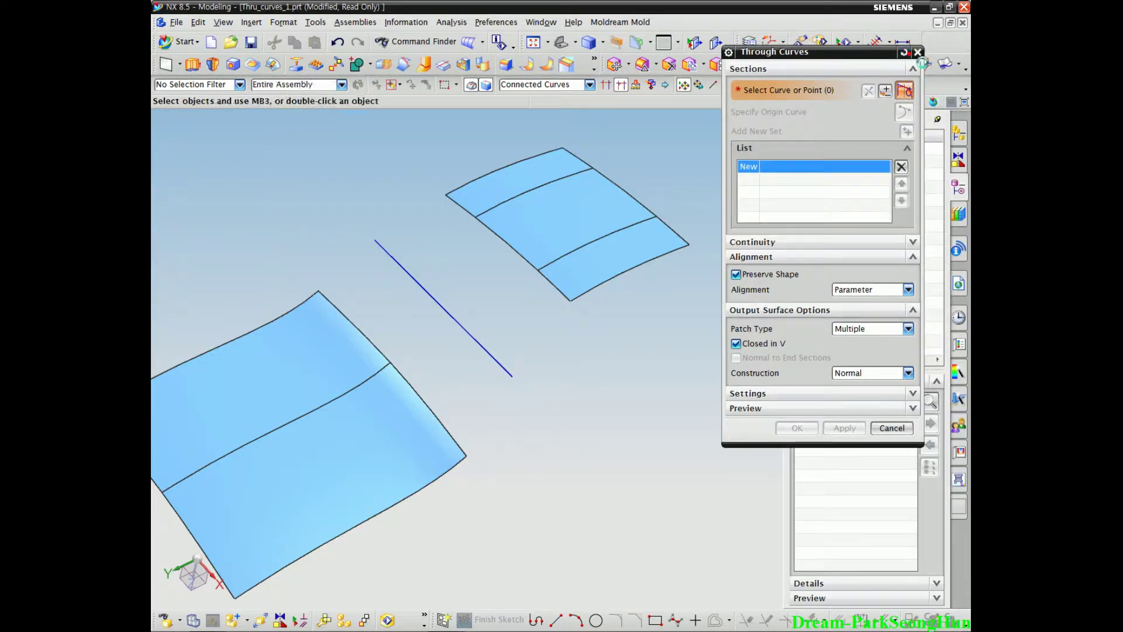
{"action": "left_click", "coordinate": [903, 52]}
{"action": "left_click", "coordinate": [561, 345]}
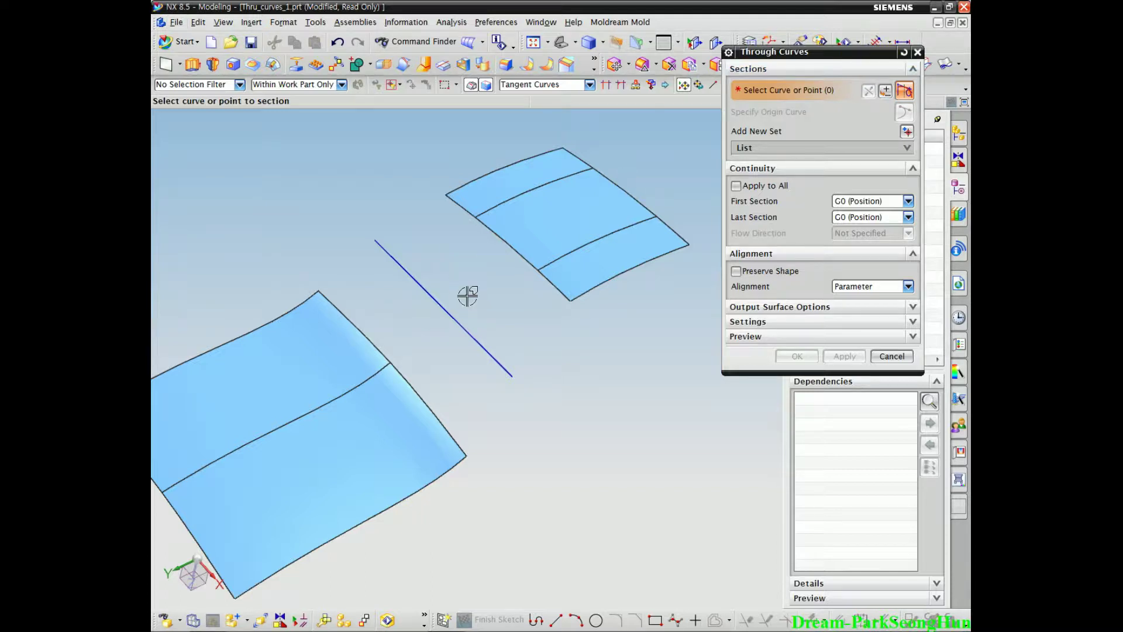
Select the tangent edge chain of the upper sheet facing the gap as the first section and start a new section set
{"action": "middle_click_drag", "start_coordinate": [467, 296], "coordinate": [504, 231]}
{"action": "mouse_move", "coordinate": [739, 106]}
{"action": "left_mouse_down"}
{"action": "mouse_move", "coordinate": [782, 69]}
{"action": "mouse_move", "coordinate": [778, 109]}
{"action": "left_mouse_up"}
{"action": "left_click_drag", "start_coordinate": [513, 265], "coordinate": [419, 208]}
{"action": "key", "text": "Escape"}
{"action": "left_click", "coordinate": [540, 297]}
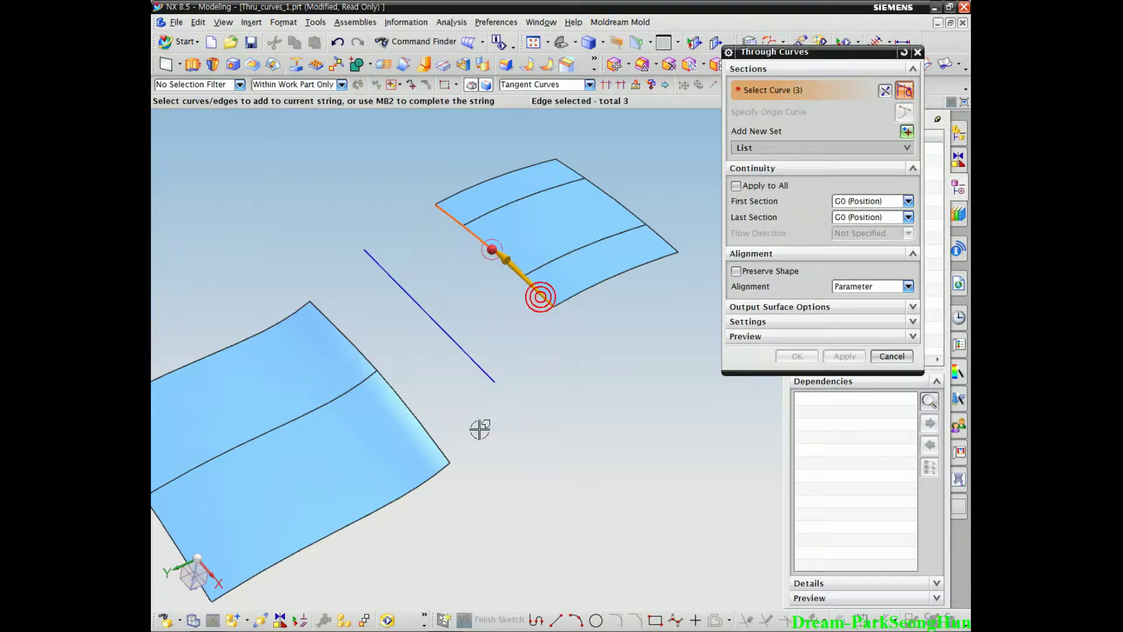
{"action": "scroll", "coordinate": [509, 419], "scroll_direction": "up", "scroll_amount": 3}
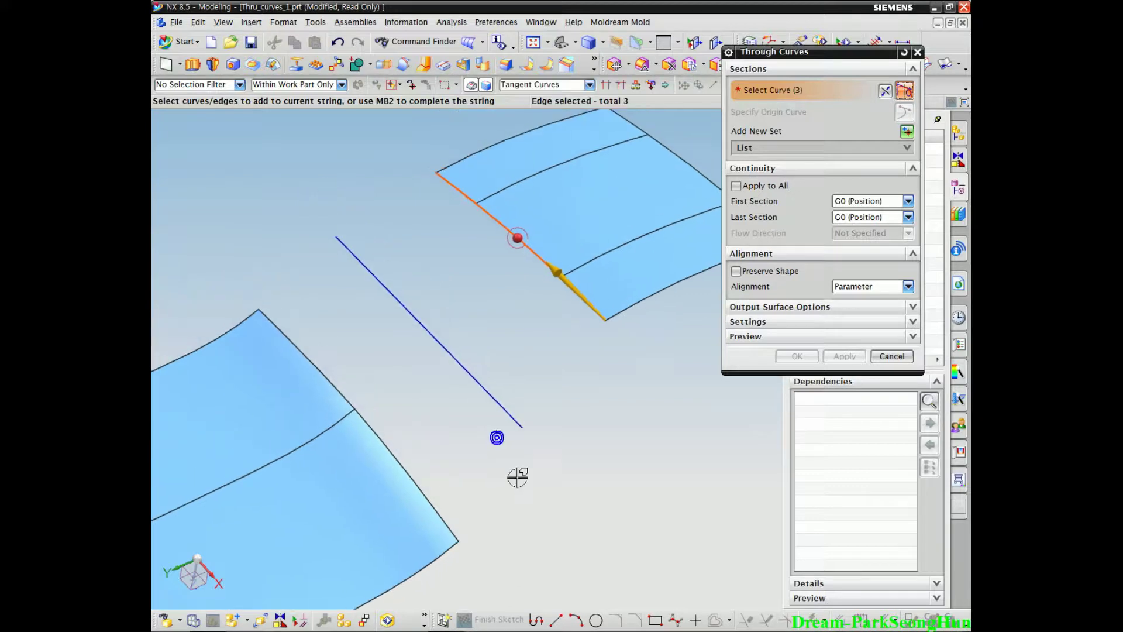
{"action": "left_click", "coordinate": [771, 146]}
{"action": "left_click", "coordinate": [906, 132]}
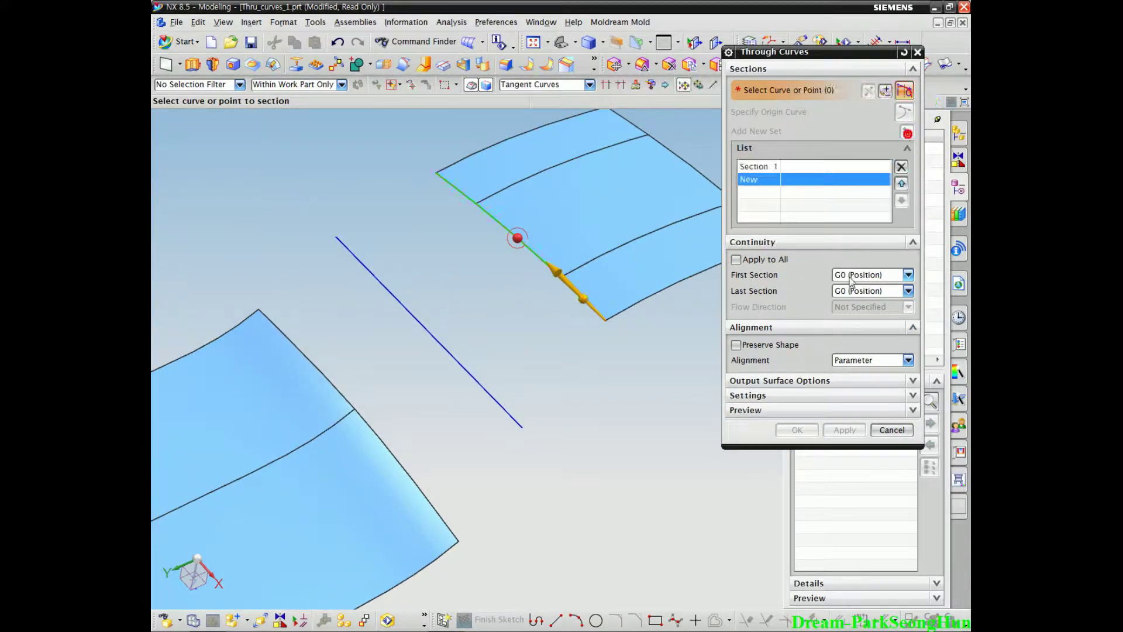
Select the straight line between the two sheets as the second section and complete that section set
{"action": "middle_click_drag", "start_coordinate": [540, 489], "coordinate": [557, 469]}
{"action": "left_click_drag", "start_coordinate": [455, 306], "coordinate": [345, 237]}
{"action": "left_click", "coordinate": [505, 387]}
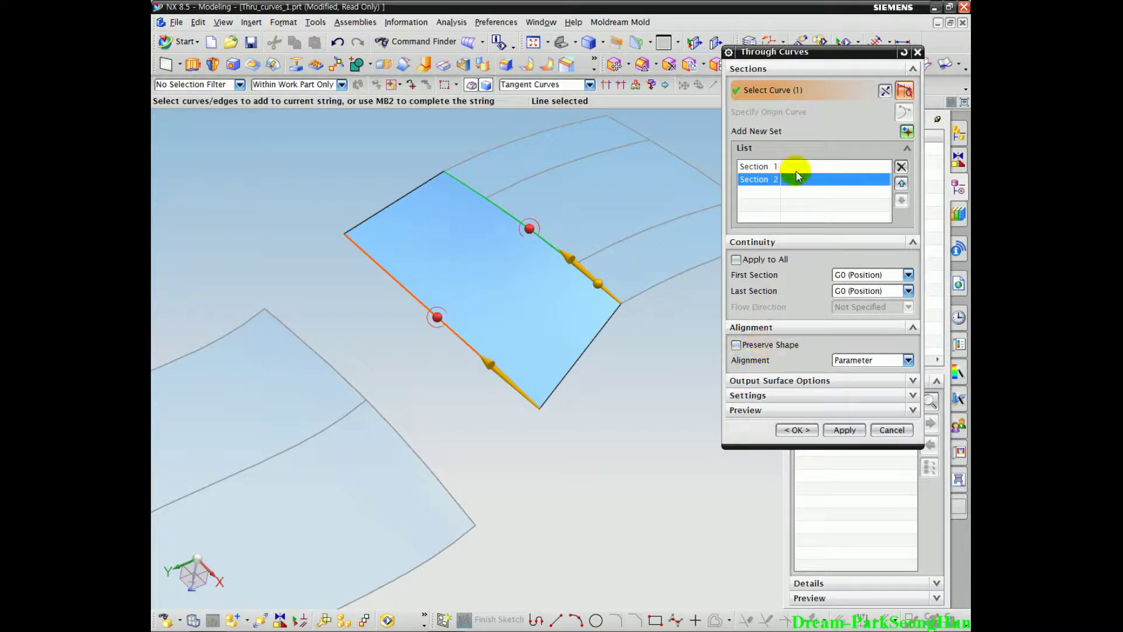
{"action": "middle_click", "coordinate": [519, 186]}
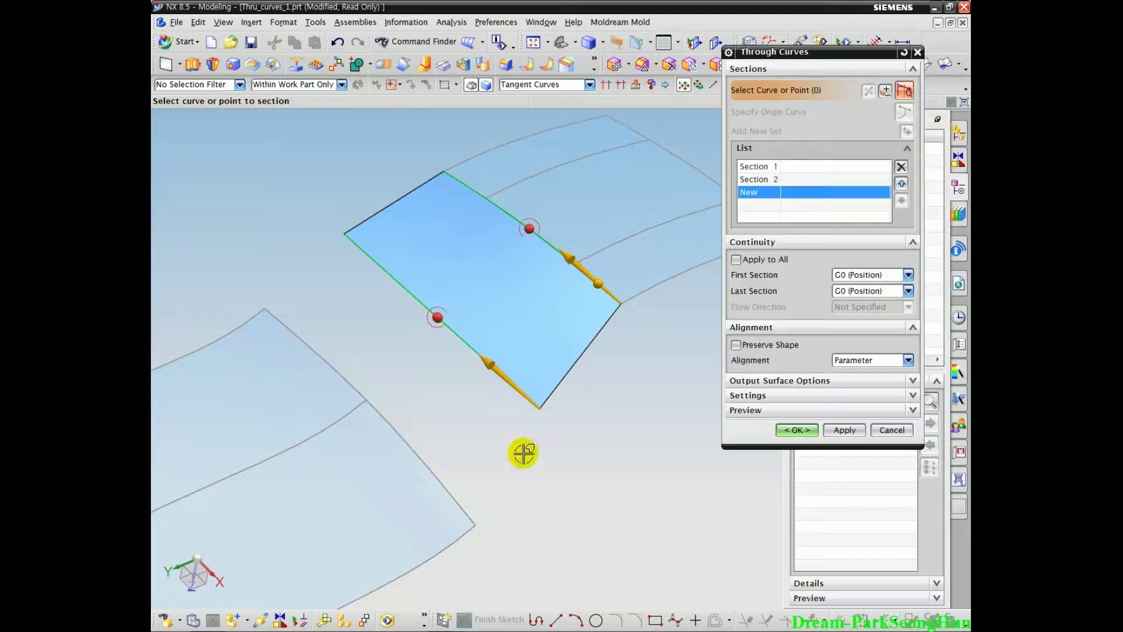
Select the facing edge of the lower sheet as the third section and create the Through Curves surface with G0 (Position) continuity
{"action": "left_click", "coordinate": [440, 485]}
{"action": "middle_click_drag", "start_coordinate": [545, 493], "coordinate": [543, 472]}
{"action": "scroll", "coordinate": [424, 286], "scroll_direction": "down", "scroll_amount": 1}
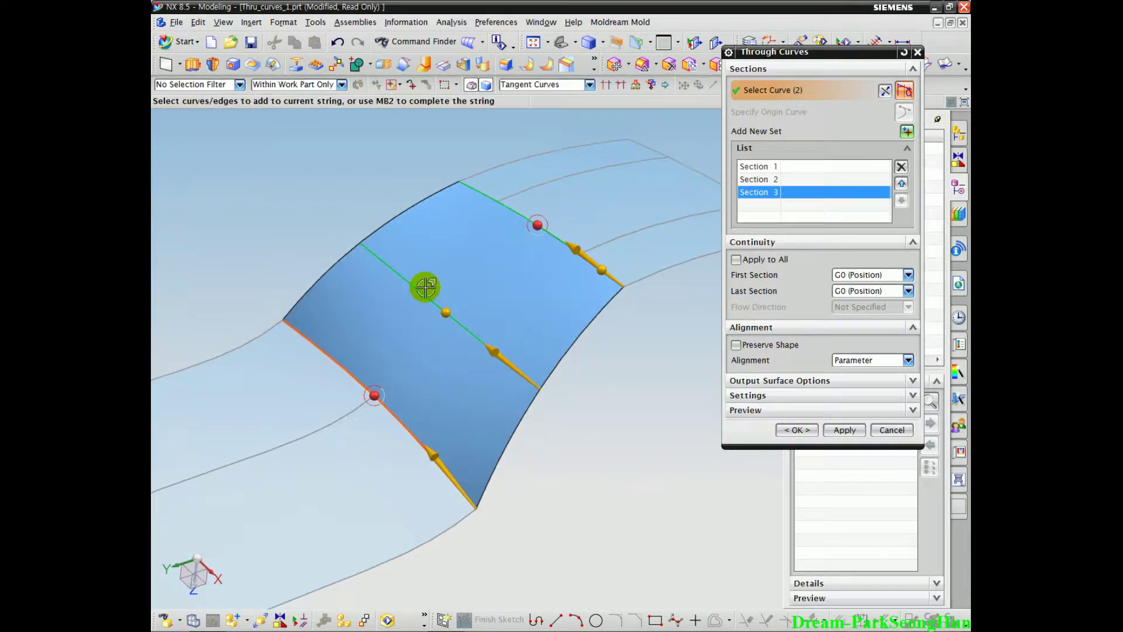
{"action": "scroll", "coordinate": [494, 406], "scroll_direction": "up", "scroll_amount": 1}
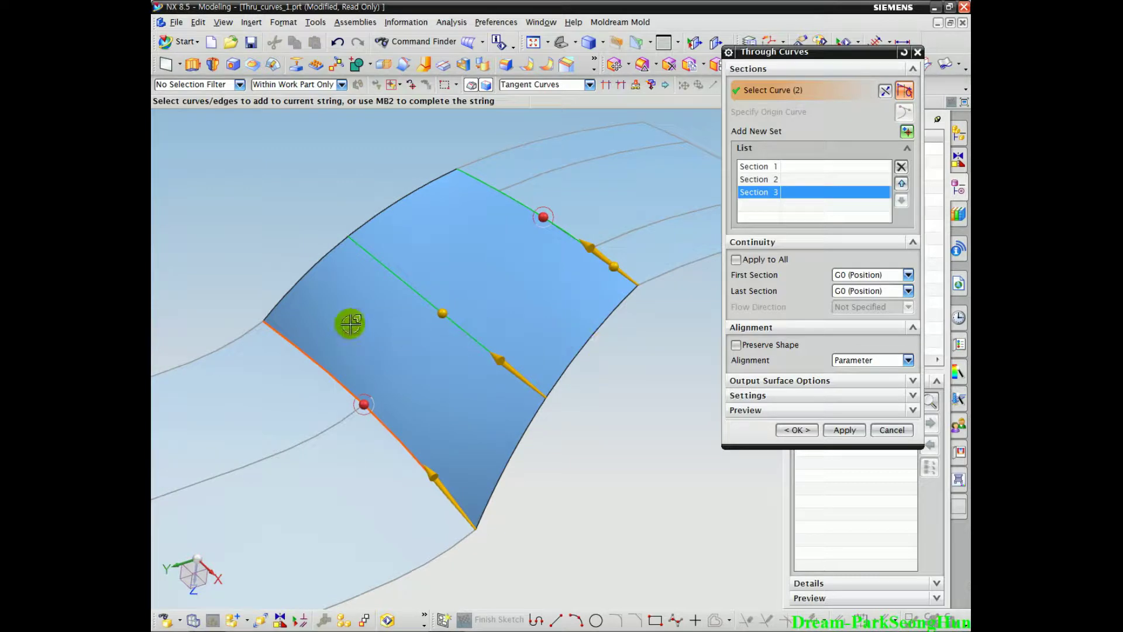
{"action": "mouse_move", "coordinate": [594, 439]}
{"action": "middle_mouse_down"}
{"action": "mouse_move", "coordinate": [577, 431]}
{"action": "mouse_move", "coordinate": [592, 437]}
{"action": "middle_mouse_up"}
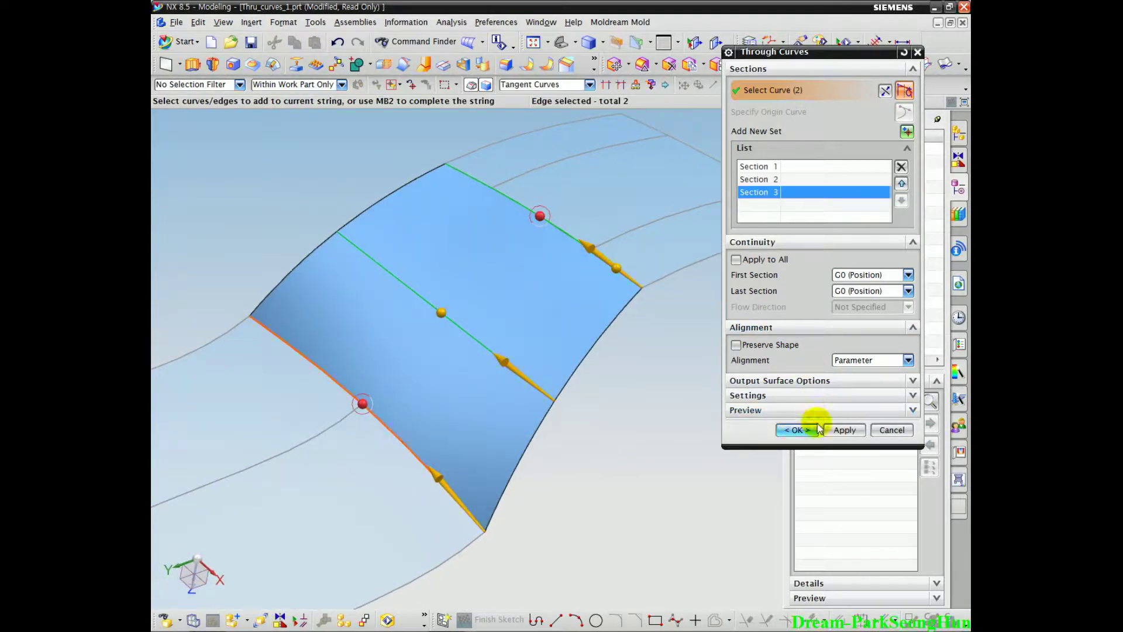
{"action": "left_click", "coordinate": [835, 429]}
Examine how the new bridging surface passes through its three sections and meets the neighbouring sheets
{"action": "mouse_move", "coordinate": [615, 488]}
{"action": "middle_mouse_down", "text": "shift"}
{"action": "mouse_move", "coordinate": [541, 441]}
{"action": "mouse_move", "coordinate": [544, 474]}
{"action": "mouse_move", "coordinate": [544, 426]}
{"action": "mouse_move", "coordinate": [539, 441]}
{"action": "middle_mouse_up", "text": "shift"}
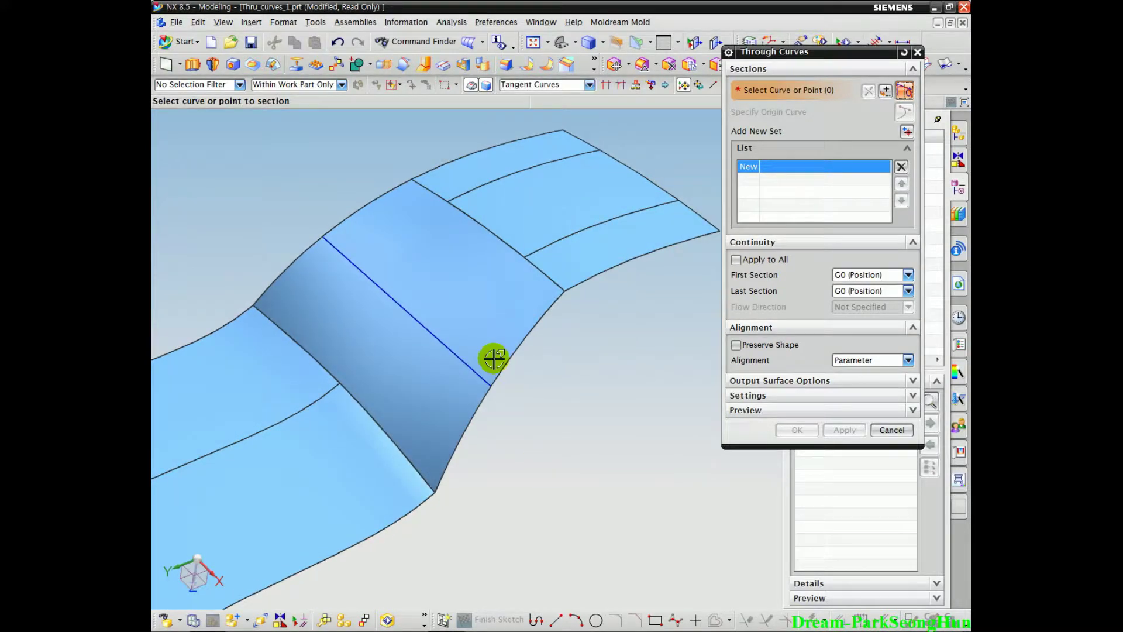
{"action": "middle_click_drag", "start_coordinate": [493, 358], "coordinate": [531, 323]}
{"action": "mouse_move", "coordinate": [568, 300]}
{"action": "left_mouse_down"}
{"action": "mouse_move", "coordinate": [529, 236]}
{"action": "mouse_move", "coordinate": [401, 148]}
{"action": "left_mouse_up"}
{"action": "left_click_drag", "start_coordinate": [520, 413], "coordinate": [323, 245]}
{"action": "left_click_drag", "start_coordinate": [343, 378], "coordinate": [239, 293]}
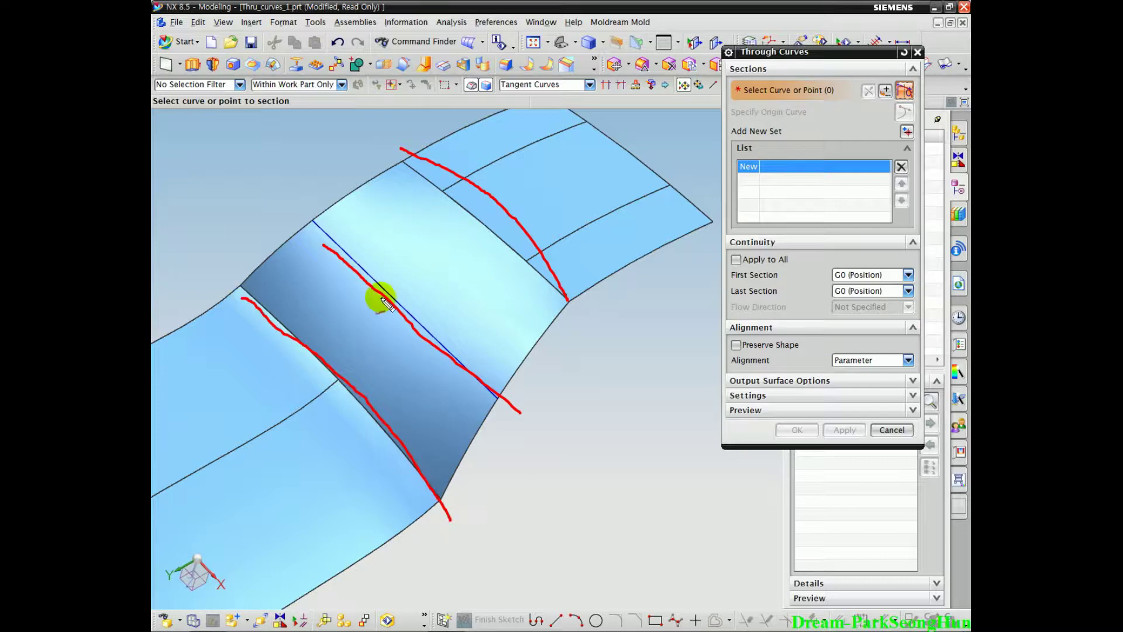
{"action": "mouse_move", "coordinate": [556, 407]}
{"action": "middle_mouse_down"}
{"action": "mouse_move", "coordinate": [523, 313]}
{"action": "mouse_move", "coordinate": [618, 321]}
{"action": "mouse_move", "coordinate": [599, 303]}
{"action": "mouse_move", "coordinate": [576, 318]}
{"action": "mouse_move", "coordinate": [651, 343]}
{"action": "mouse_move", "coordinate": [637, 356]}
{"action": "mouse_move", "coordinate": [585, 293]}
{"action": "mouse_move", "coordinate": [613, 297]}
{"action": "middle_mouse_up"}
{"action": "scroll", "coordinate": [524, 316], "scroll_direction": "up", "scroll_amount": 3}
{"action": "scroll", "coordinate": [559, 338], "scroll_direction": "down", "scroll_amount": 1}
{"action": "scroll", "coordinate": [637, 357], "scroll_direction": "down", "scroll_amount": 2}
{"action": "scroll", "coordinate": [619, 311], "scroll_direction": "up", "scroll_amount": 1}
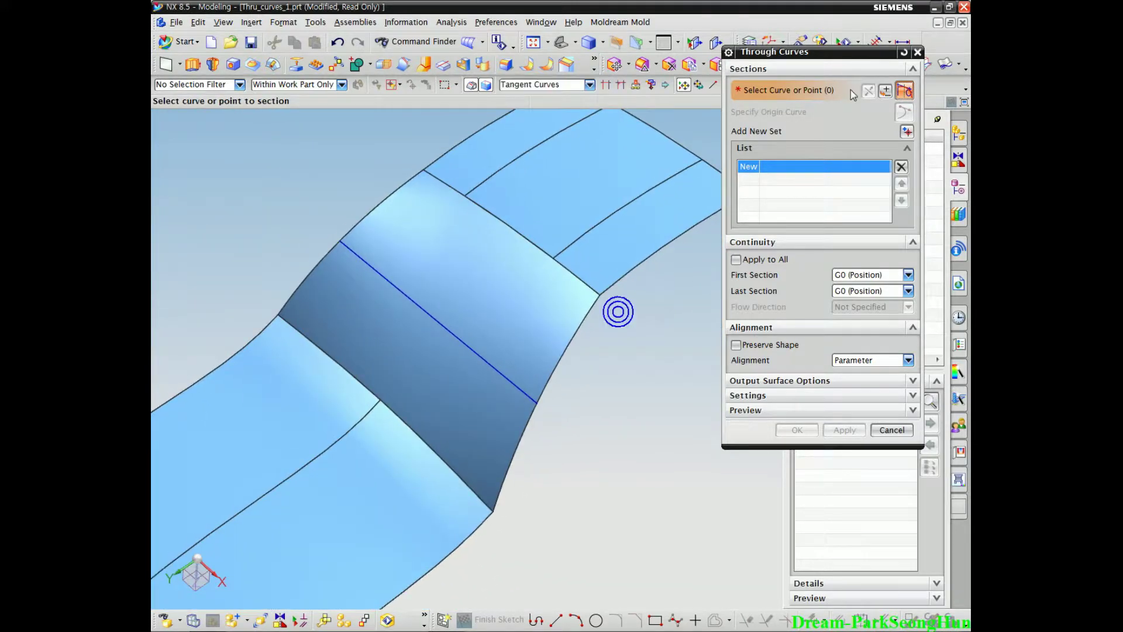
For another Through Curves surface, select the upper sheet body's facing edge as the first section and the middle line as the second
{"action": "left_click", "coordinate": [577, 281]}
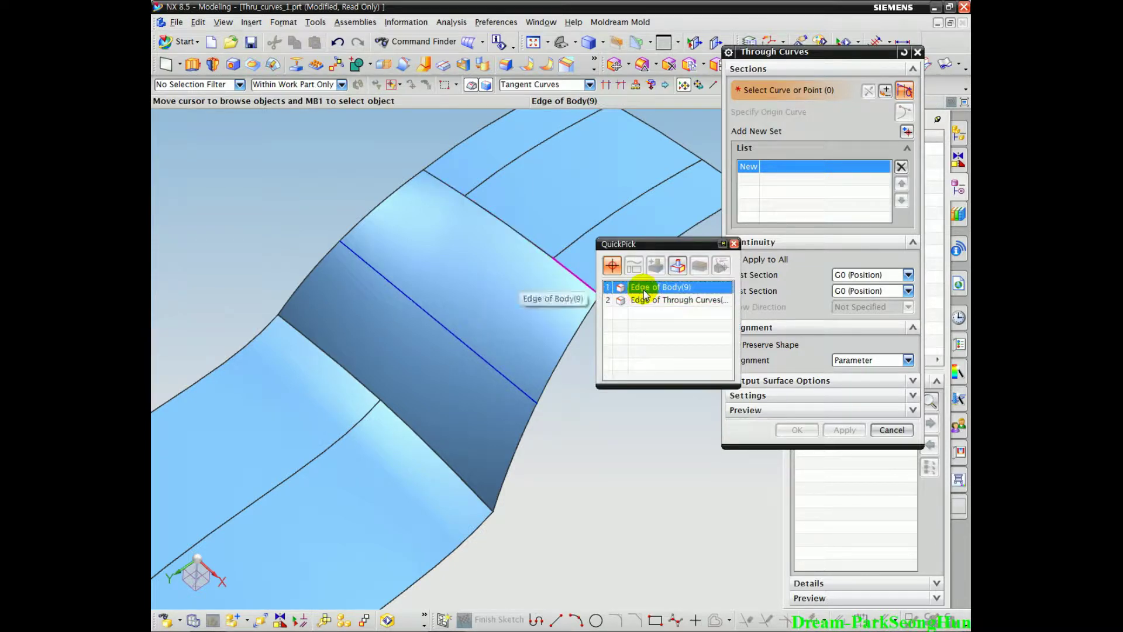
{"action": "left_click", "coordinate": [641, 287]}
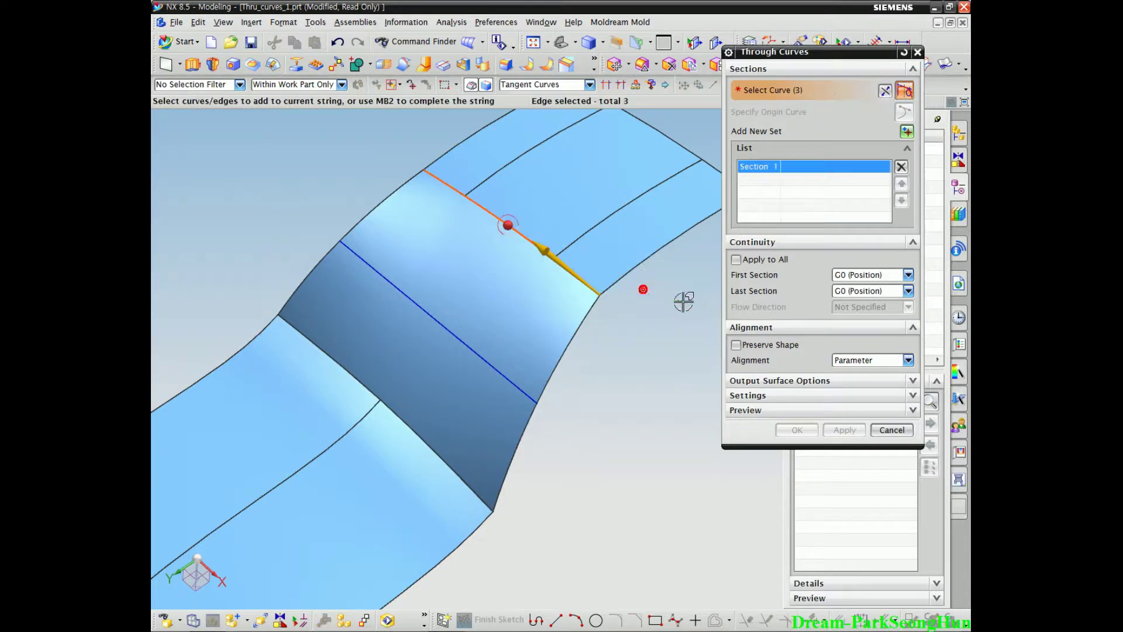
{"action": "left_click", "coordinate": [906, 131]}
{"action": "left_click", "coordinate": [505, 372]}
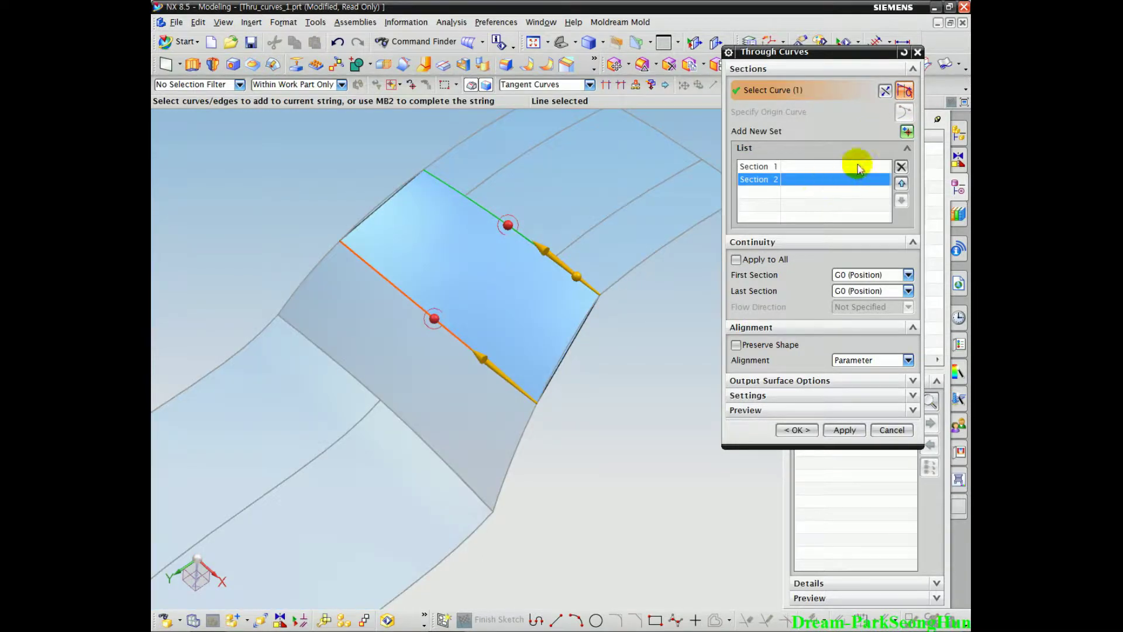
Add the lower sheet body's facing edge as the third section, choosing the body's edge over the existing Through Curves edge
{"action": "left_click", "coordinate": [907, 131]}
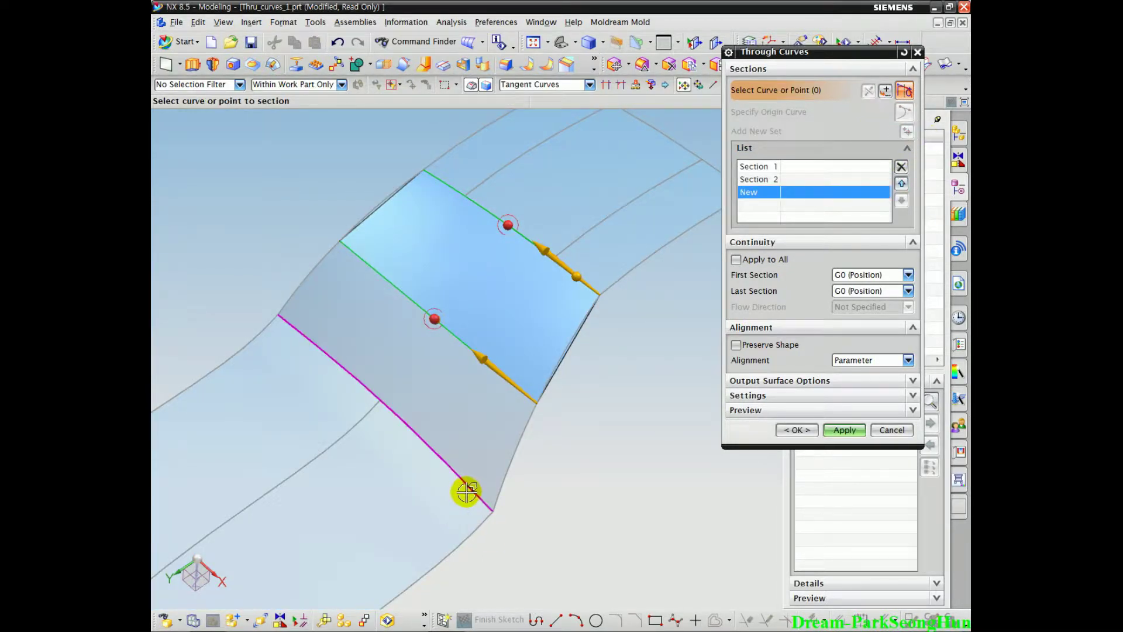
{"action": "left_click", "coordinate": [466, 493]}
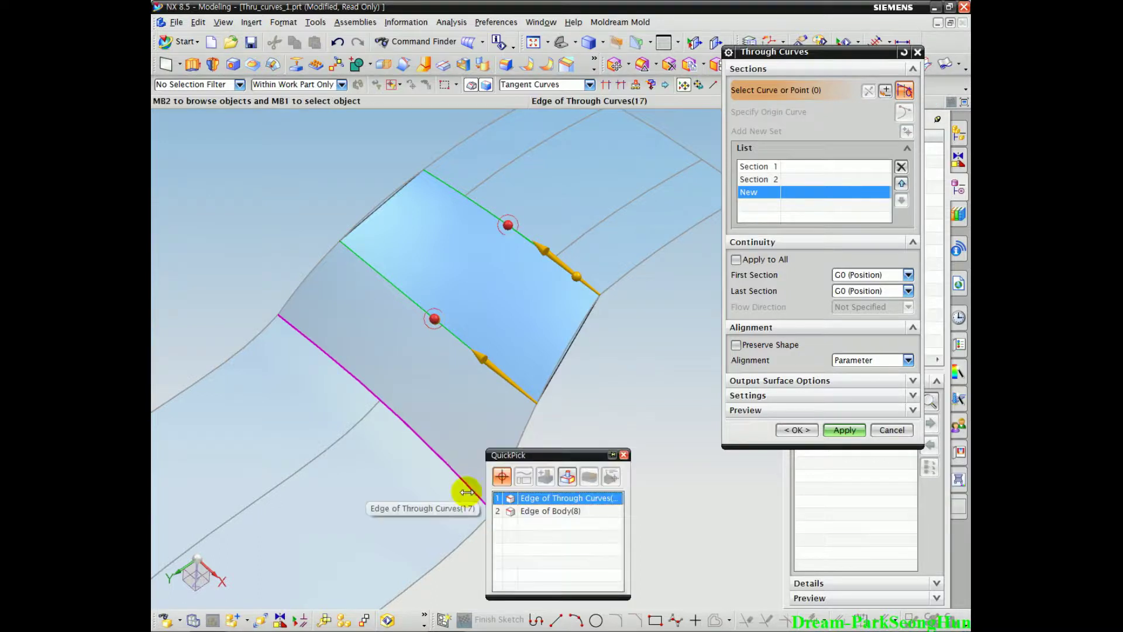
{"action": "left_click", "coordinate": [544, 510]}
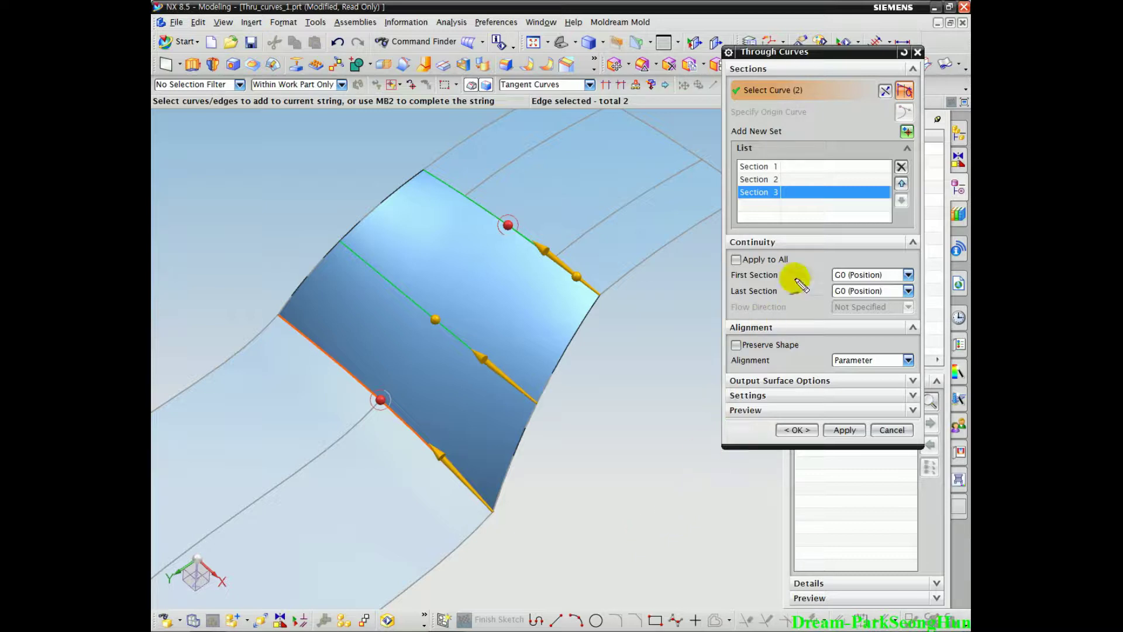
Set the first section's continuity to G1 (Tangent)
{"action": "mouse_move", "coordinate": [781, 266]}
{"action": "left_mouse_down"}
{"action": "mouse_move", "coordinate": [715, 238]}
{"action": "mouse_move", "coordinate": [787, 258]}
{"action": "left_mouse_up"}
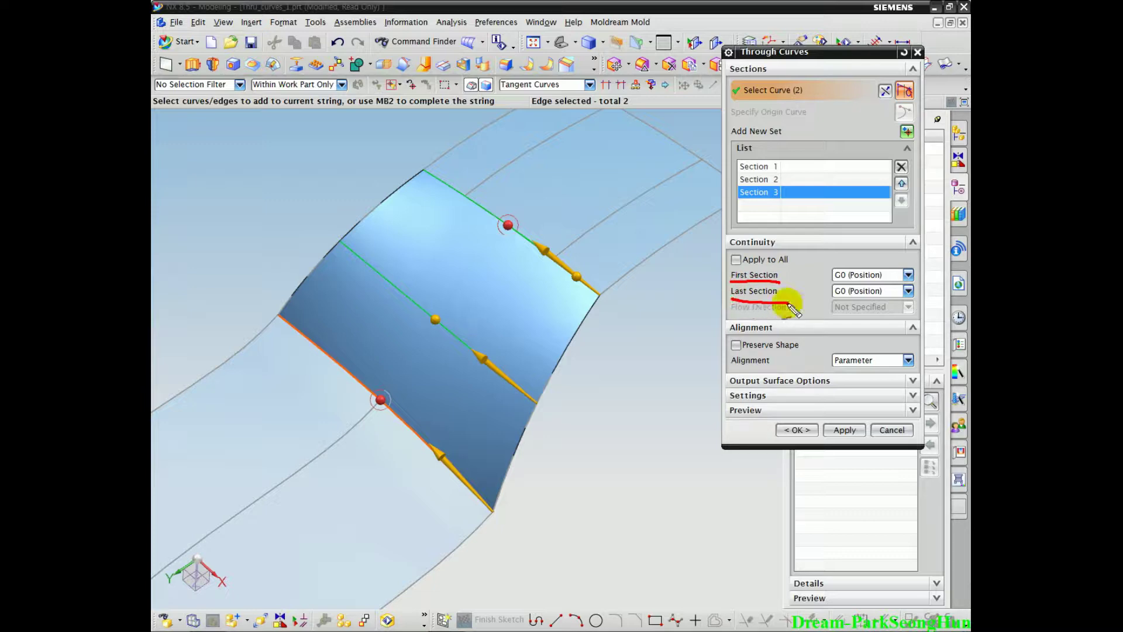
{"action": "left_click_drag", "start_coordinate": [829, 265], "coordinate": [849, 279]}
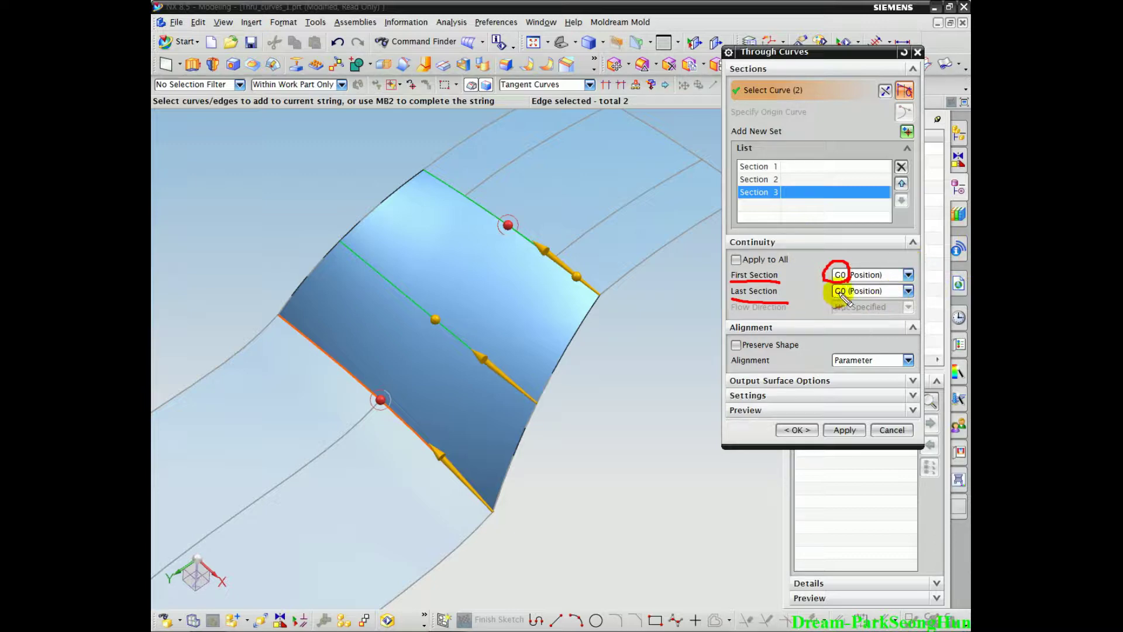
{"action": "left_click", "coordinate": [857, 275]}
{"action": "left_click", "coordinate": [858, 299]}
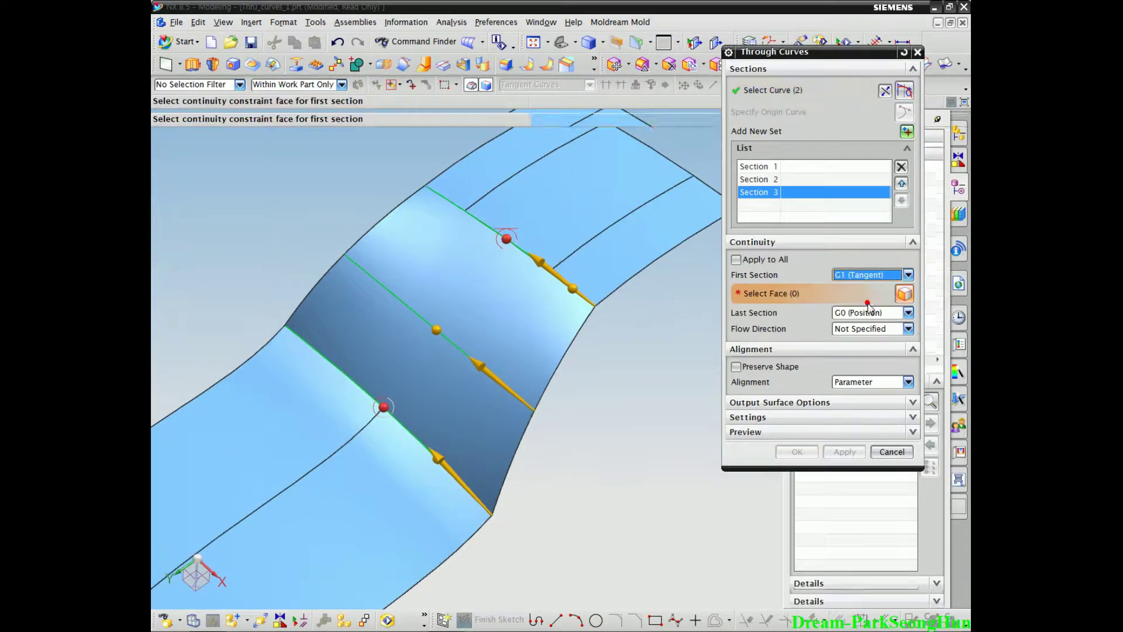
{"action": "middle_click_drag", "start_coordinate": [498, 483], "coordinate": [509, 444]}
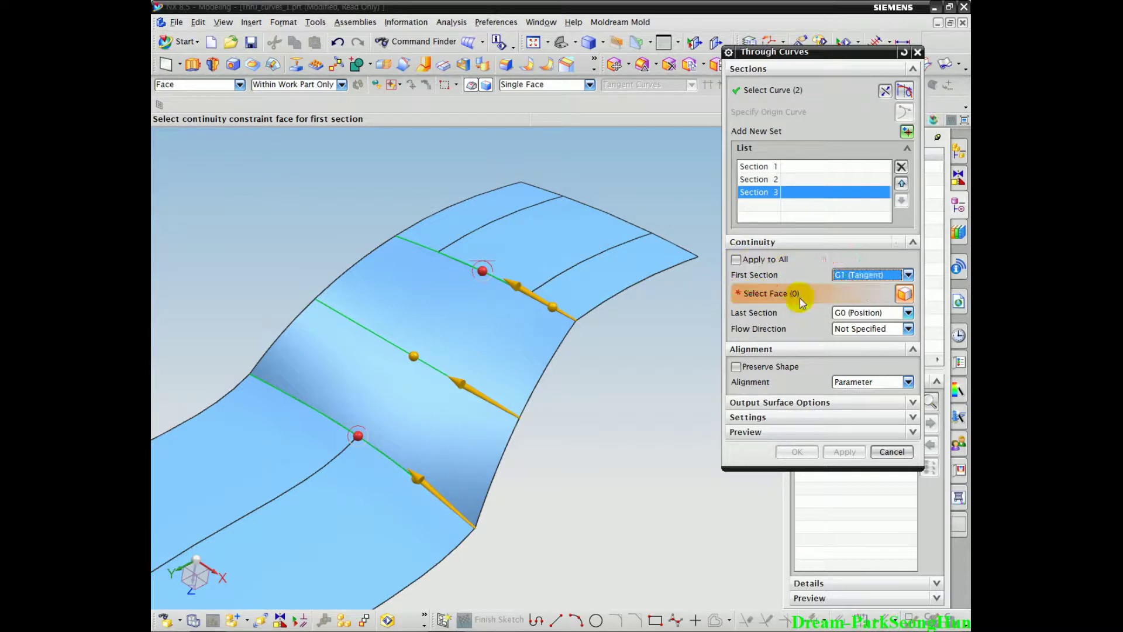
{"action": "middle_click_drag", "start_coordinate": [526, 333], "coordinate": [528, 356]}
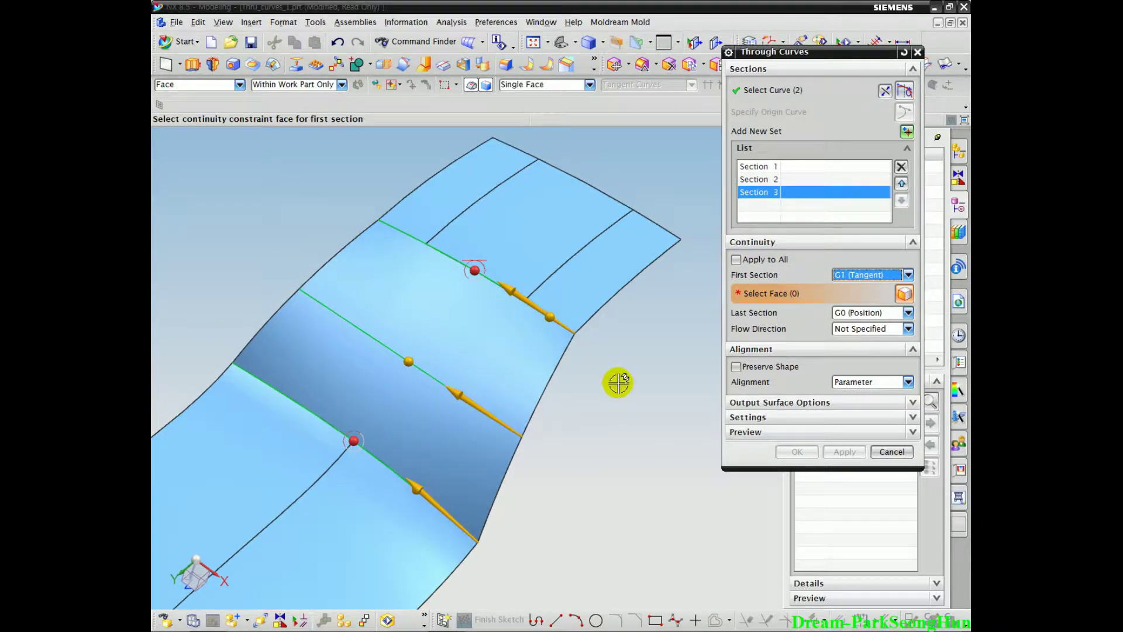
{"action": "left_click_drag", "start_coordinate": [521, 302], "coordinate": [380, 231]}
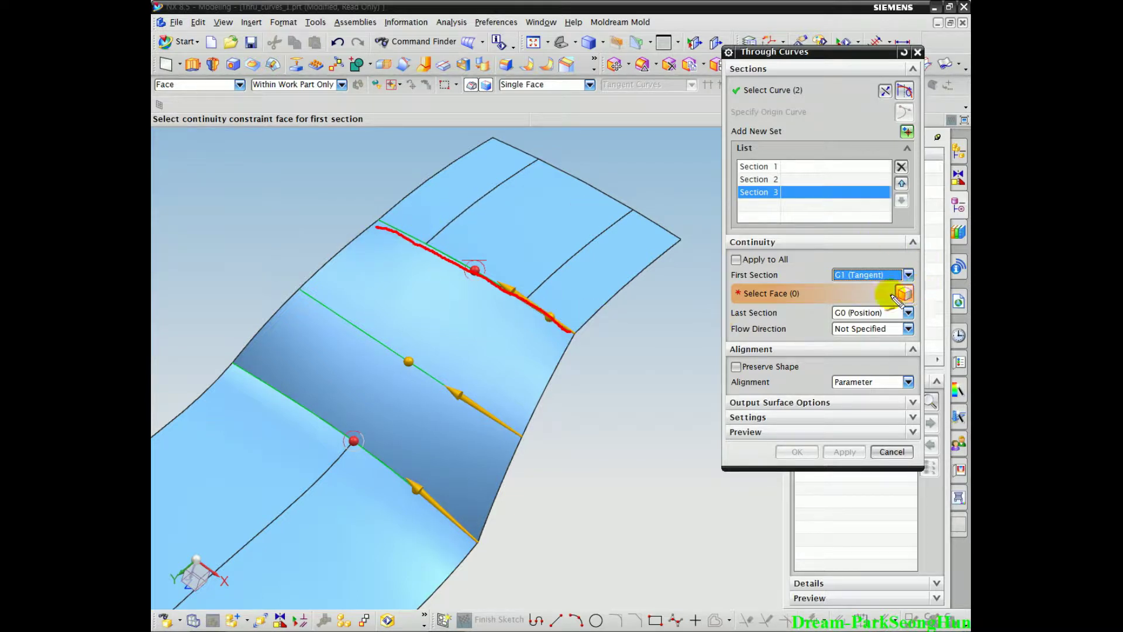
{"action": "mouse_move", "coordinate": [945, 295]}
{"action": "left_mouse_down"}
{"action": "mouse_move", "coordinate": [878, 306]}
{"action": "mouse_move", "coordinate": [909, 264]}
{"action": "mouse_move", "coordinate": [918, 293]}
{"action": "left_mouse_up"}
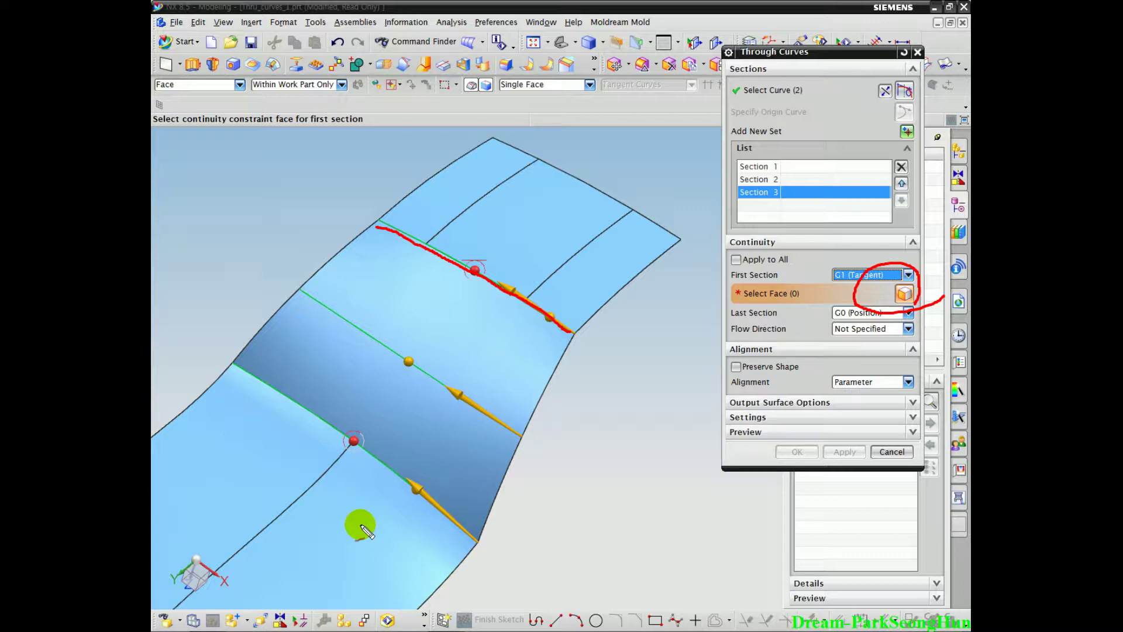
{"action": "mouse_move", "coordinate": [440, 255]}
{"action": "left_mouse_down"}
{"action": "mouse_move", "coordinate": [389, 226]}
{"action": "mouse_move", "coordinate": [557, 313]}
{"action": "mouse_move", "coordinate": [469, 283]}
{"action": "mouse_move", "coordinate": [562, 319]}
{"action": "left_mouse_up"}
{"action": "left_click_drag", "start_coordinate": [398, 229], "coordinate": [354, 254]}
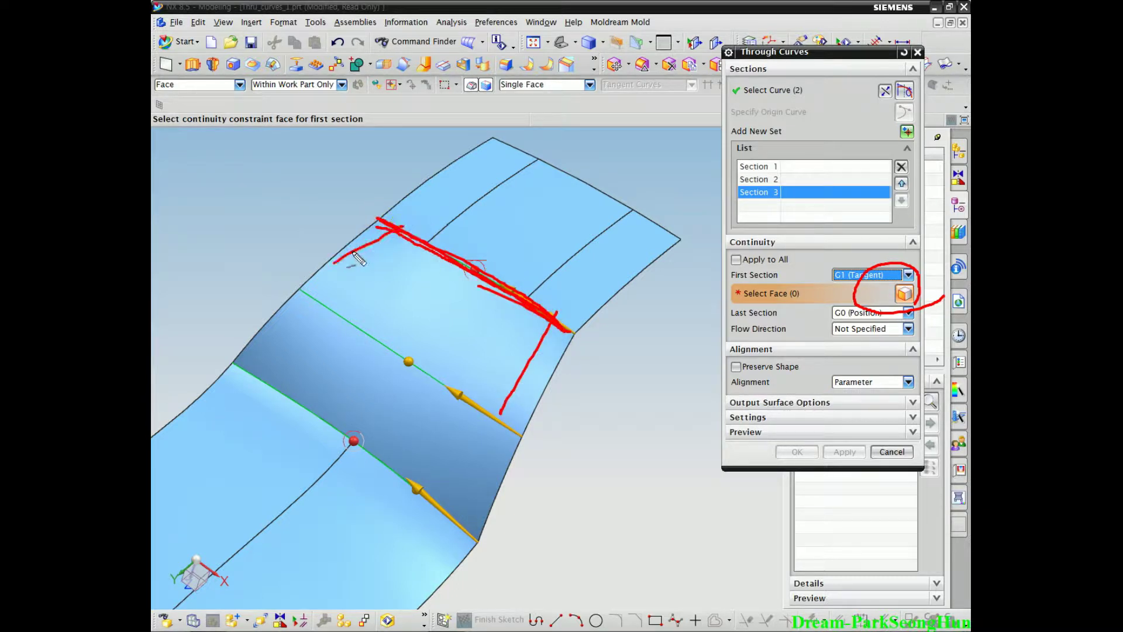
{"action": "mouse_move", "coordinate": [875, 304]}
{"action": "left_mouse_down"}
{"action": "mouse_move", "coordinate": [901, 257]}
{"action": "mouse_move", "coordinate": [913, 319]}
{"action": "mouse_move", "coordinate": [869, 275]}
{"action": "mouse_move", "coordinate": [921, 310]}
{"action": "left_mouse_up"}
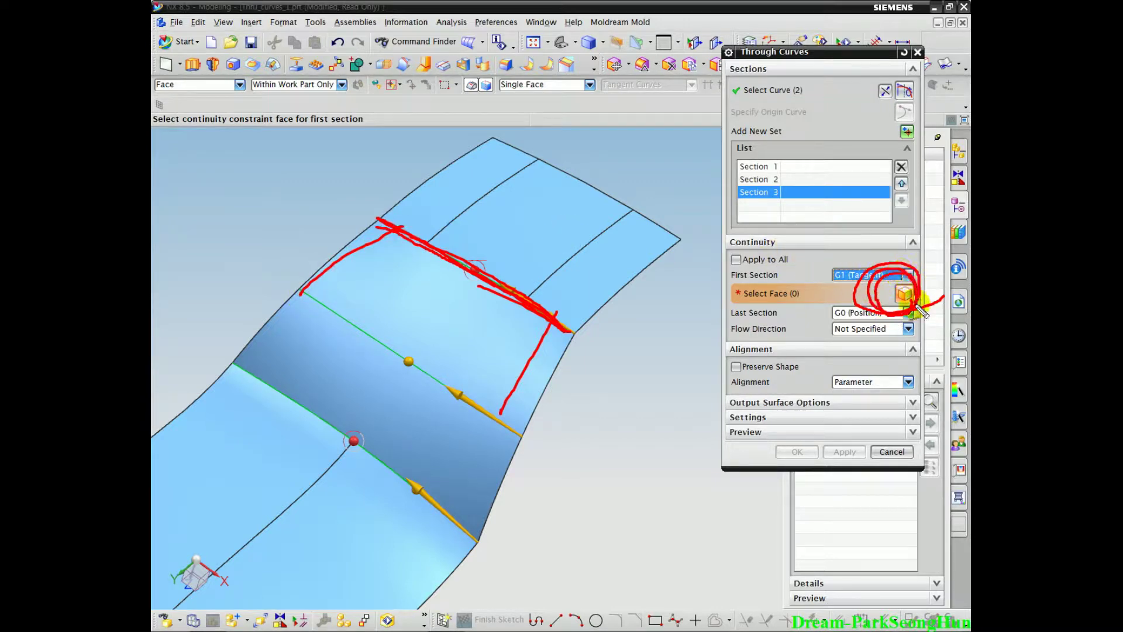
{"action": "mouse_move", "coordinate": [448, 220]}
{"action": "left_mouse_down"}
{"action": "mouse_move", "coordinate": [376, 251]}
{"action": "mouse_move", "coordinate": [360, 298]}
{"action": "left_mouse_up"}
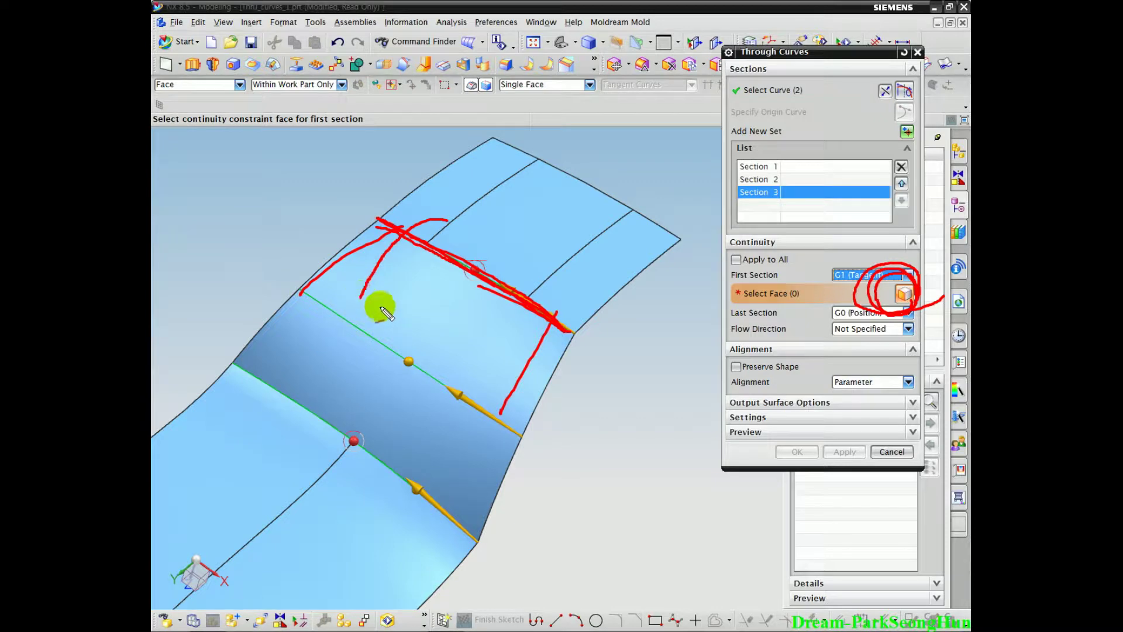
Select the upper sheet body's three faces as the tangency constraint faces for the first section
{"action": "key", "text": "Escape"}
{"action": "middle_click_drag", "start_coordinate": [563, 414], "coordinate": [558, 401]}
{"action": "mouse_move", "coordinate": [529, 358]}
{"action": "middle_mouse_down"}
{"action": "mouse_move", "coordinate": [491, 411]}
{"action": "mouse_move", "coordinate": [484, 405]}
{"action": "middle_mouse_up"}
{"action": "mouse_move", "coordinate": [451, 345]}
{"action": "left_mouse_down"}
{"action": "mouse_move", "coordinate": [468, 319]}
{"action": "mouse_move", "coordinate": [458, 347]}
{"action": "mouse_move", "coordinate": [428, 327]}
{"action": "mouse_move", "coordinate": [467, 338]}
{"action": "left_mouse_up"}
{"action": "key", "text": "Escape"}
{"action": "left_click_drag", "start_coordinate": [584, 335], "coordinate": [539, 310]}
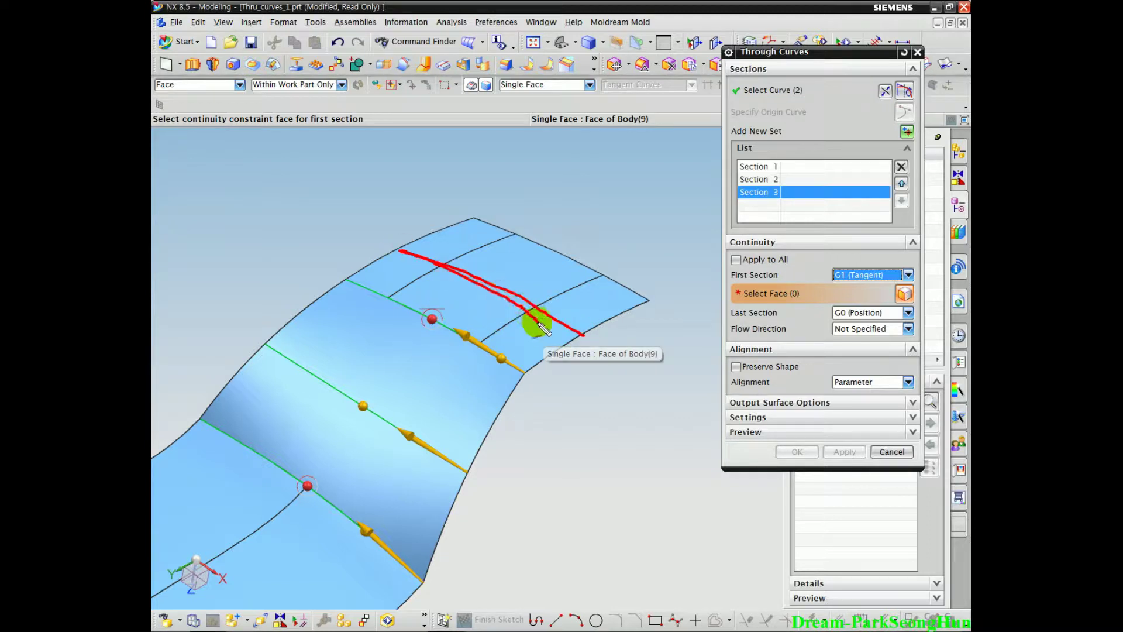
{"action": "left_click", "coordinate": [541, 321]}
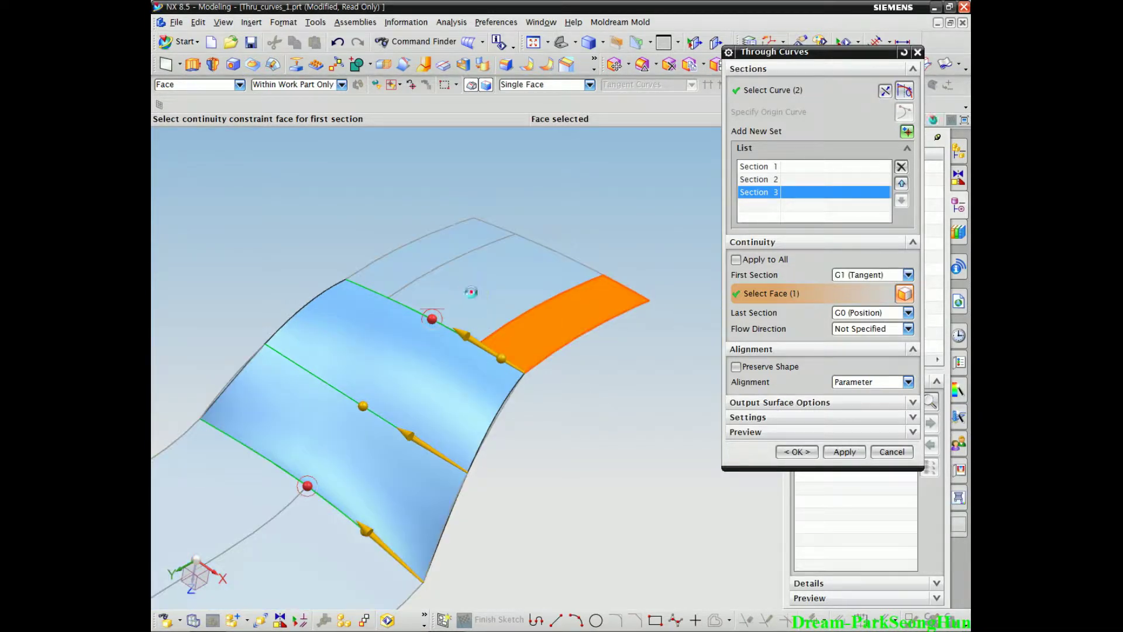
{"action": "left_click", "coordinate": [472, 292]}
{"action": "left_click", "coordinate": [409, 279]}
{"action": "middle_click_drag", "start_coordinate": [515, 473], "coordinate": [487, 351]}
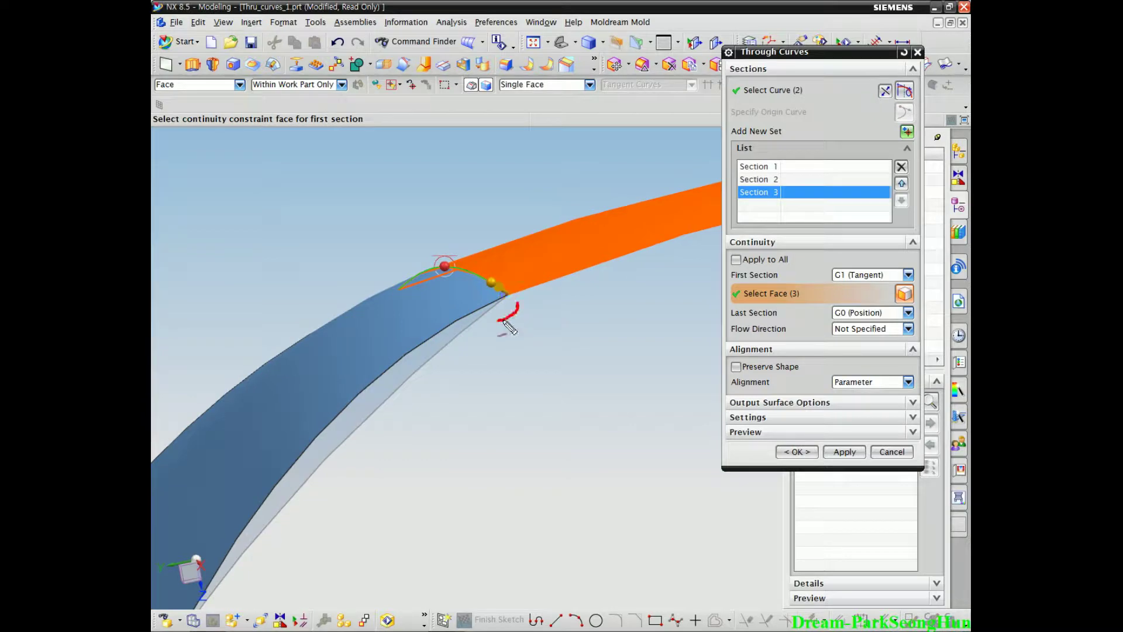
{"action": "middle_click_drag", "start_coordinate": [604, 444], "coordinate": [582, 392]}
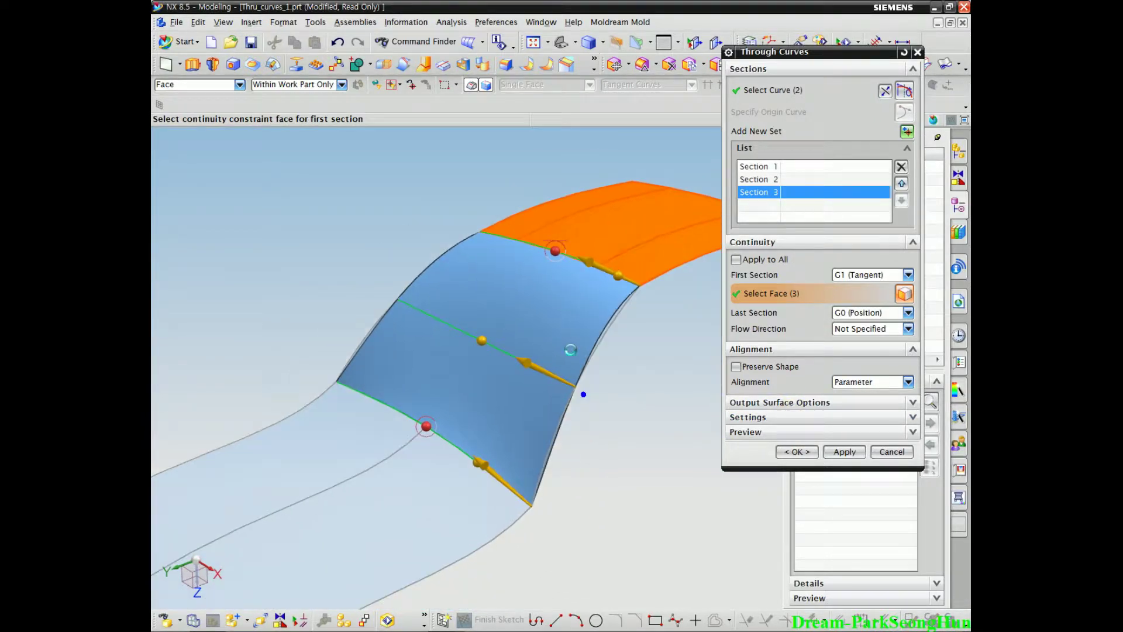
Set the last section's continuity to G1 (Tangent) and select the lower sheet body's two faces as its constraint faces
{"action": "left_click", "coordinate": [848, 313]}
{"action": "left_click", "coordinate": [847, 333]}
{"action": "middle_click_drag", "start_coordinate": [437, 519], "coordinate": [446, 494]}
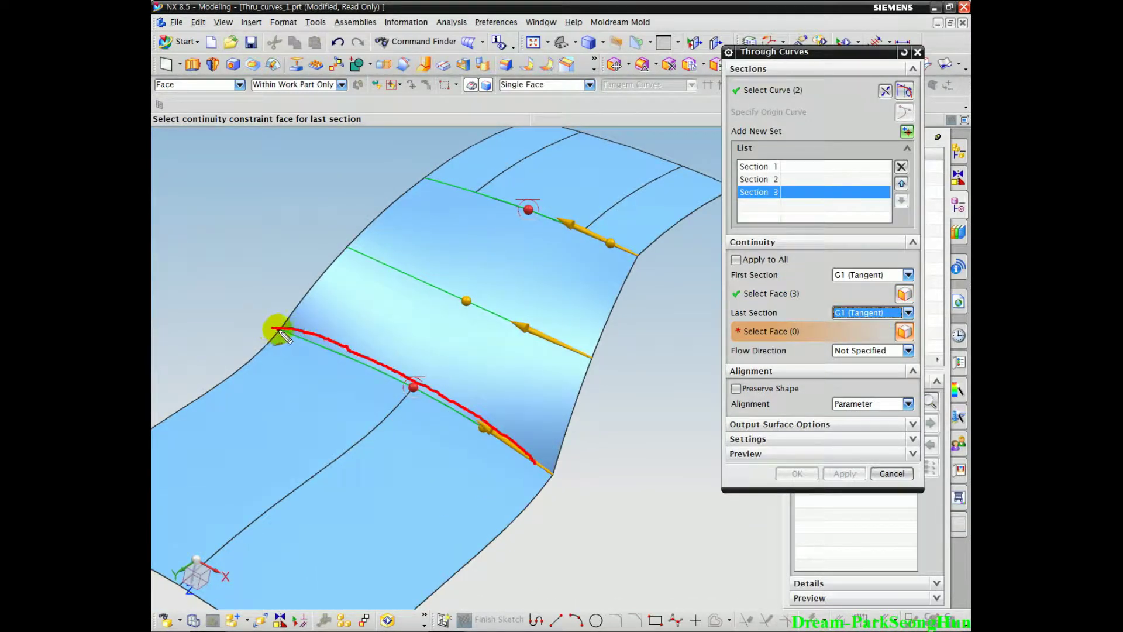
{"action": "left_click", "coordinate": [468, 450]}
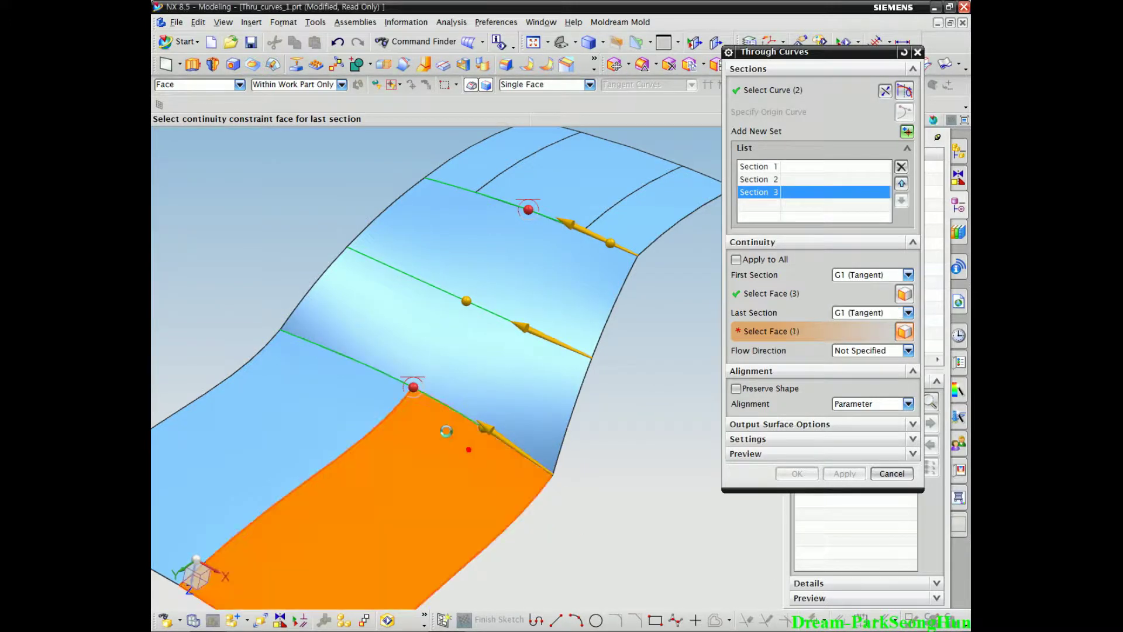
{"action": "left_click", "coordinate": [337, 377]}
{"action": "middle_click_drag", "start_coordinate": [585, 464], "coordinate": [571, 434]}
Leave the flow direction at Not Specified and create the tangent Through Curves surface
{"action": "left_click", "coordinate": [842, 351]}
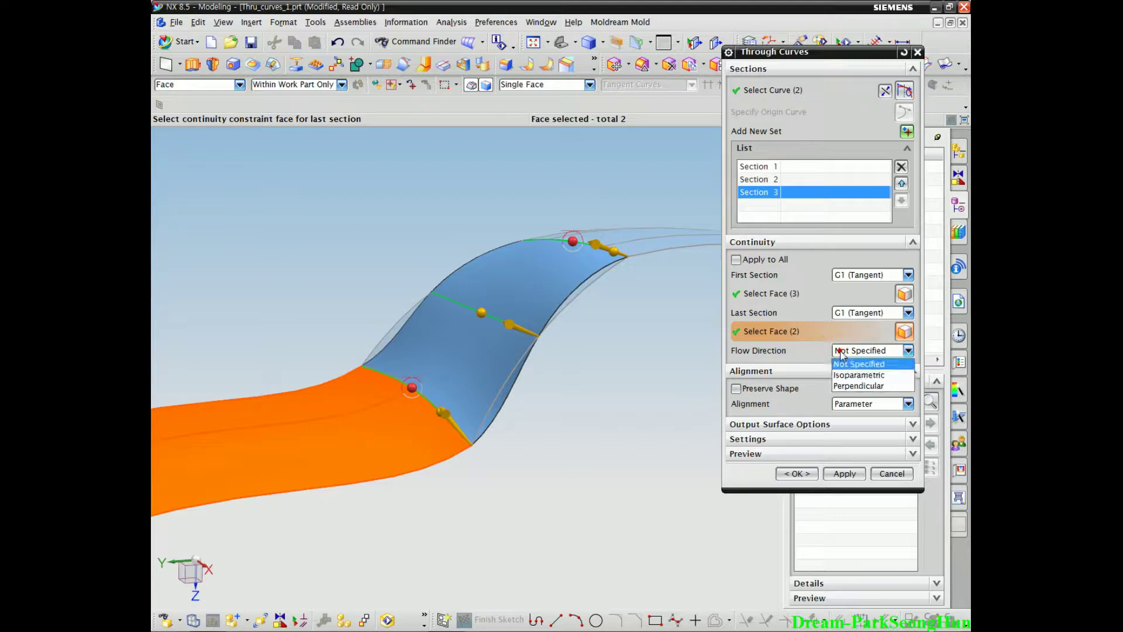
{"action": "left_click", "coordinate": [785, 342]}
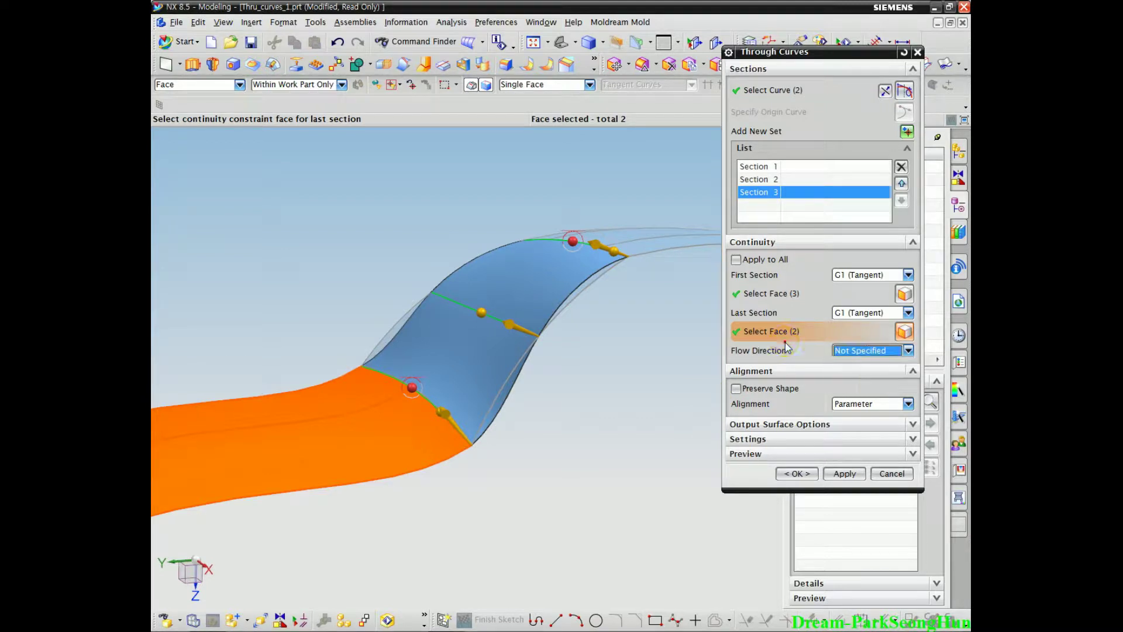
{"action": "left_click", "coordinate": [797, 473]}
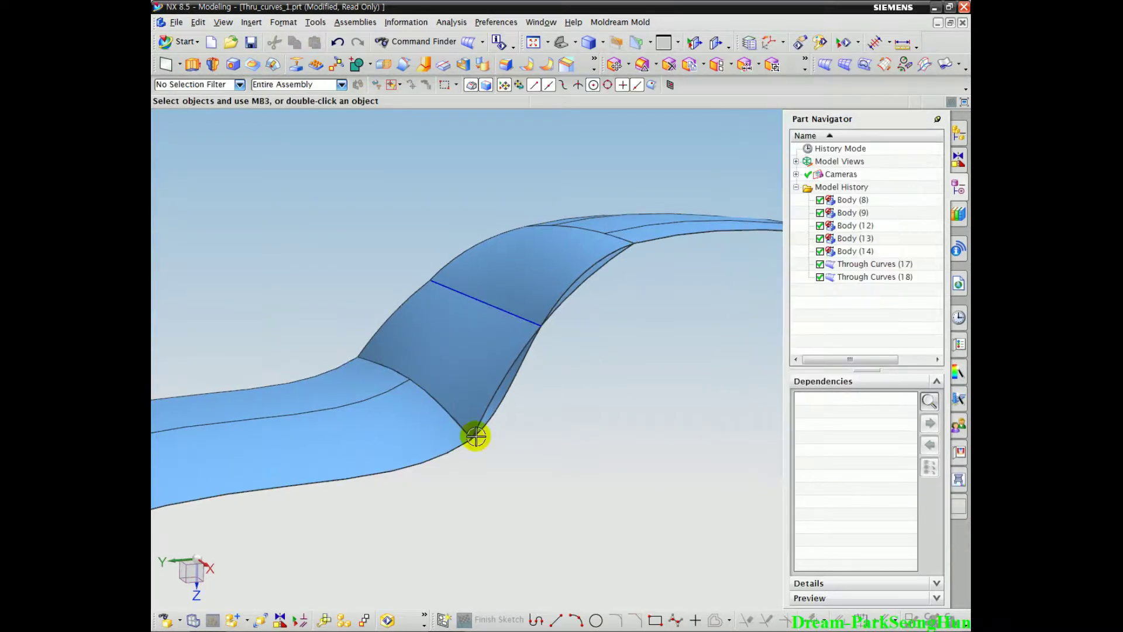
Hide the earlier G0 Through Curves surface so that only the tangent one bridges the two sheets
{"action": "scroll", "coordinate": [525, 472], "scroll_direction": "up", "scroll_amount": 3}
{"action": "middle_click_drag", "start_coordinate": [553, 347], "coordinate": [568, 359]}
{"action": "key", "text": "ctrl+b"}
{"action": "left_click", "coordinate": [480, 377]}
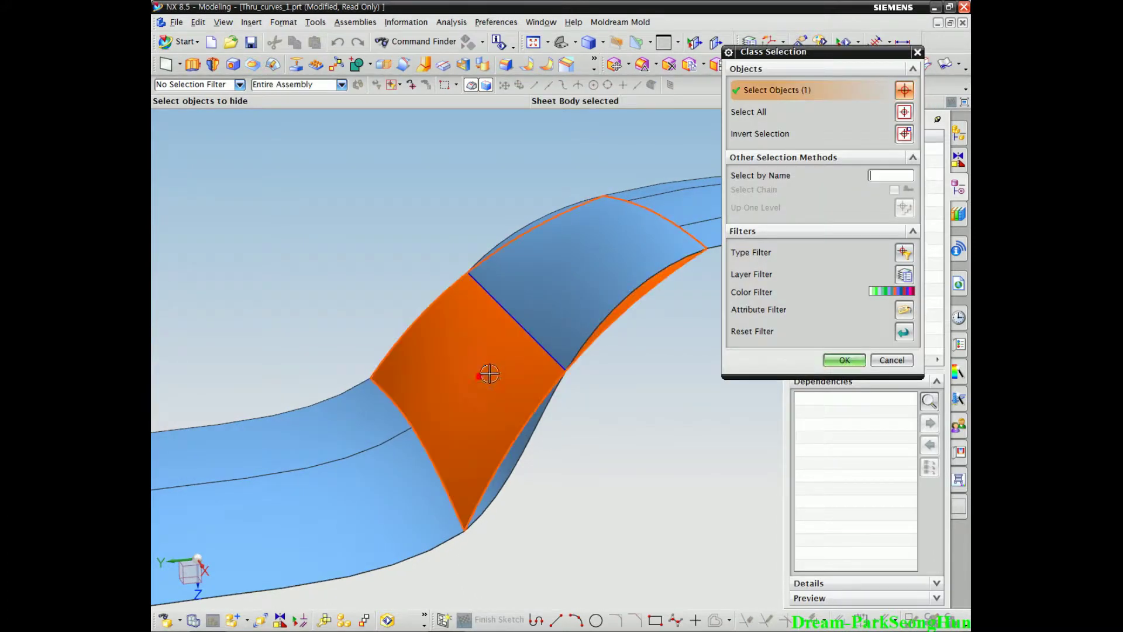
{"action": "middle_click", "coordinate": [619, 364]}
{"action": "middle_click_drag", "start_coordinate": [640, 459], "coordinate": [595, 426]}
{"action": "mouse_move", "coordinate": [638, 225]}
{"action": "left_mouse_down"}
{"action": "mouse_move", "coordinate": [547, 297]}
{"action": "mouse_move", "coordinate": [466, 403]}
{"action": "mouse_move", "coordinate": [394, 450]}
{"action": "left_mouse_up"}
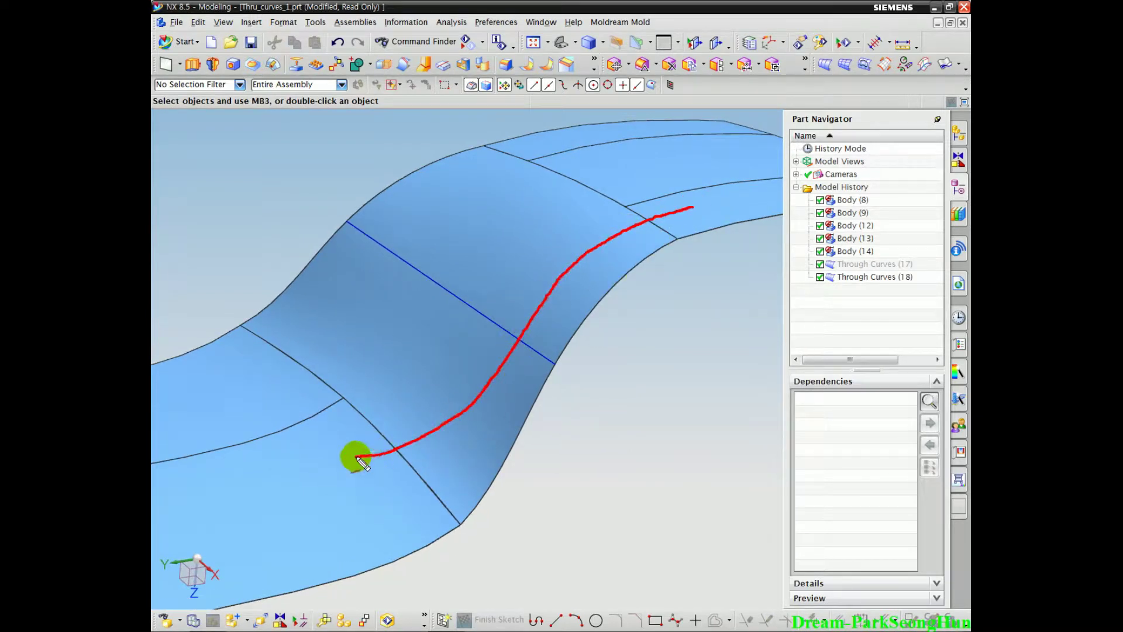
Swap the shown and hidden objects to view the G0 surface, swap back, and examine the tangent surface's transitions into the sheets
{"action": "key", "text": "ctrl+shift+b"}
{"action": "mouse_move", "coordinate": [672, 381]}
{"action": "middle_mouse_down"}
{"action": "mouse_move", "coordinate": [613, 422]}
{"action": "mouse_move", "coordinate": [598, 409]}
{"action": "middle_mouse_up"}
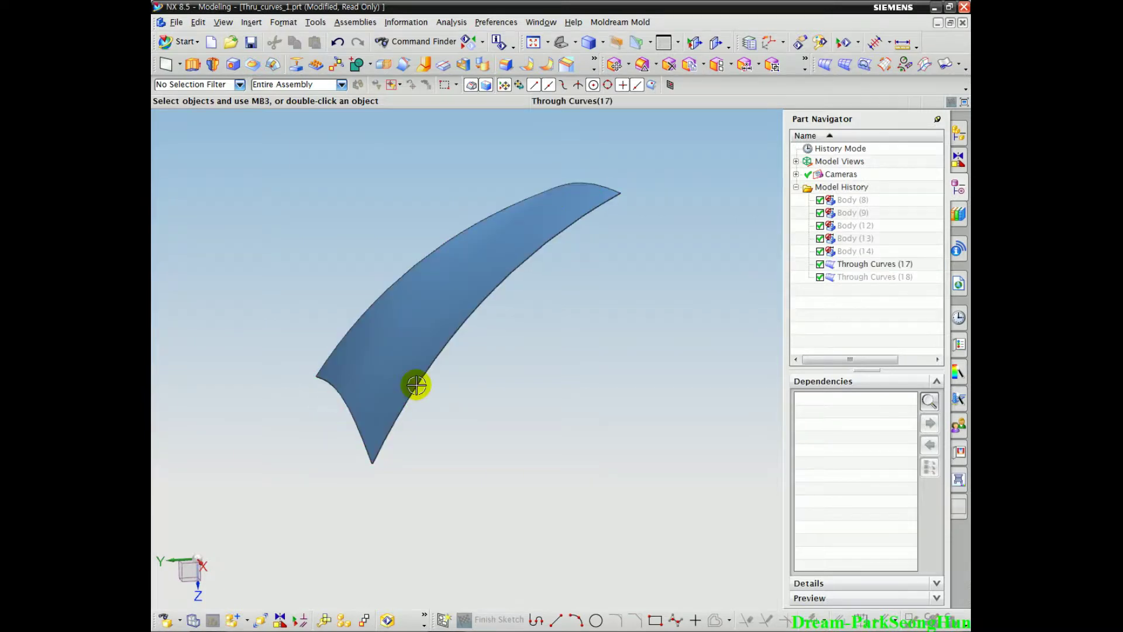
{"action": "key", "text": "ctrl+shift+b"}
{"action": "middle_click_drag", "start_coordinate": [513, 357], "coordinate": [506, 375], "text": "shift"}
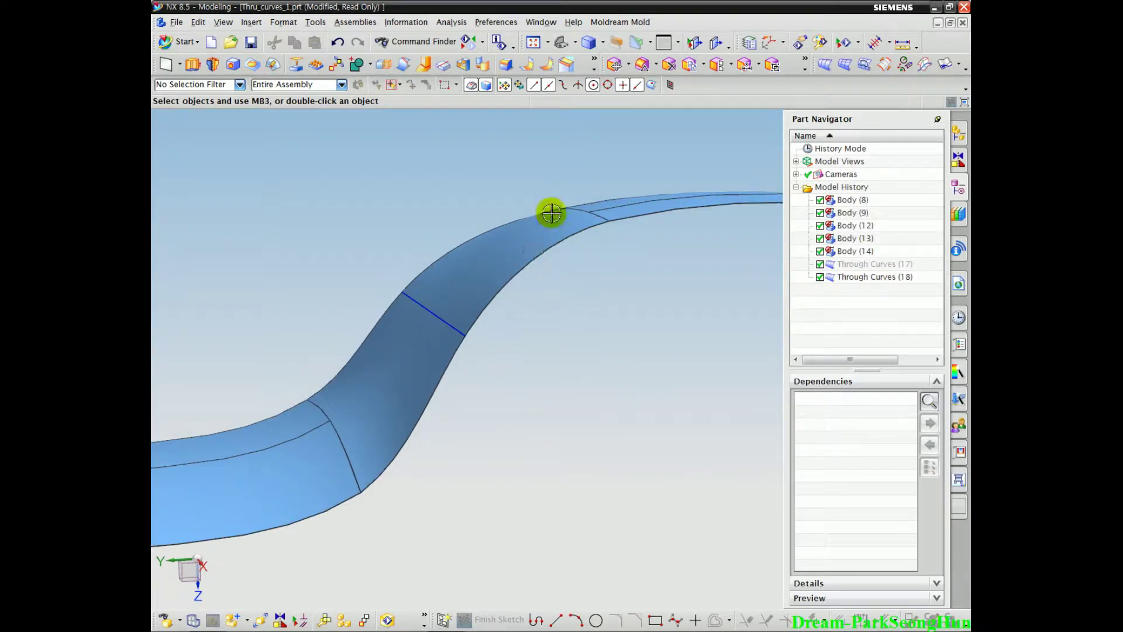
{"action": "mouse_move", "coordinate": [584, 217]}
{"action": "left_mouse_down"}
{"action": "mouse_move", "coordinate": [497, 275]}
{"action": "mouse_move", "coordinate": [358, 414]}
{"action": "mouse_move", "coordinate": [612, 208]}
{"action": "left_mouse_up"}
{"action": "key", "text": "Escape"}
{"action": "middle_click_drag", "start_coordinate": [602, 356], "coordinate": [631, 393]}
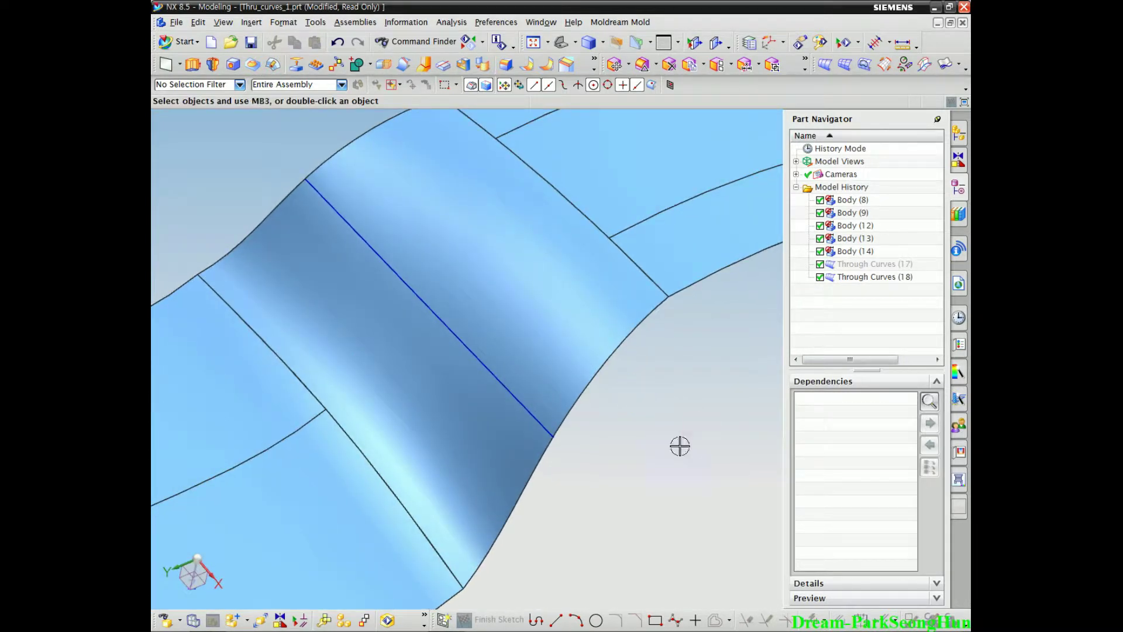
Change the display color of the tangent bridging surface to red
{"action": "key", "text": "ctrl+j"}
{"action": "left_click", "coordinate": [401, 179]}
{"action": "middle_click", "coordinate": [544, 133]}
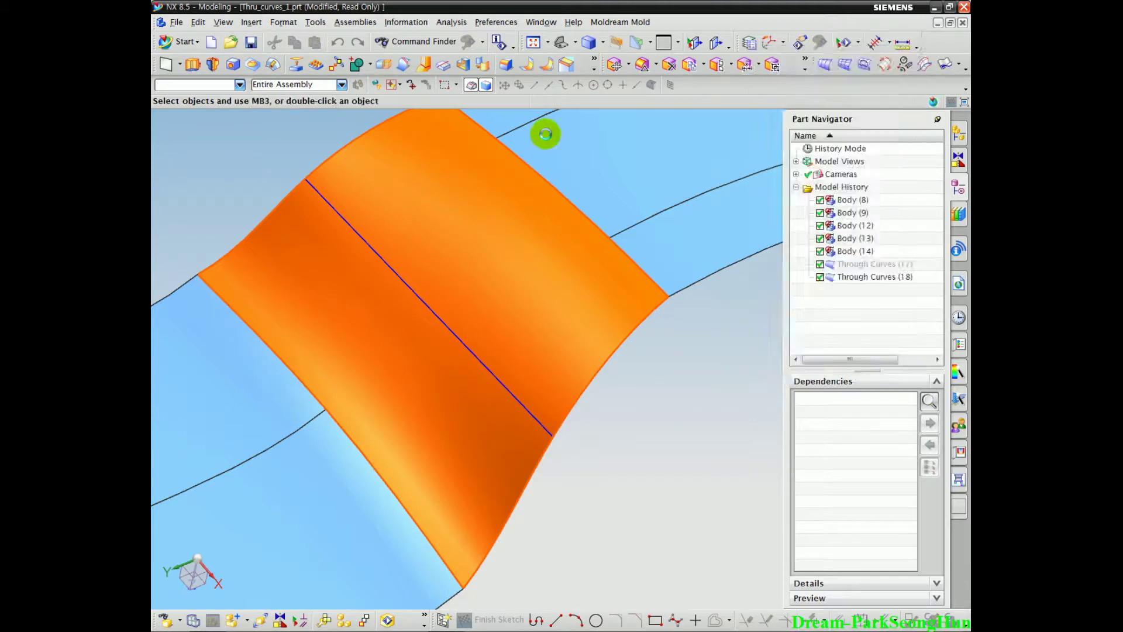
{"action": "left_click", "coordinate": [883, 123]}
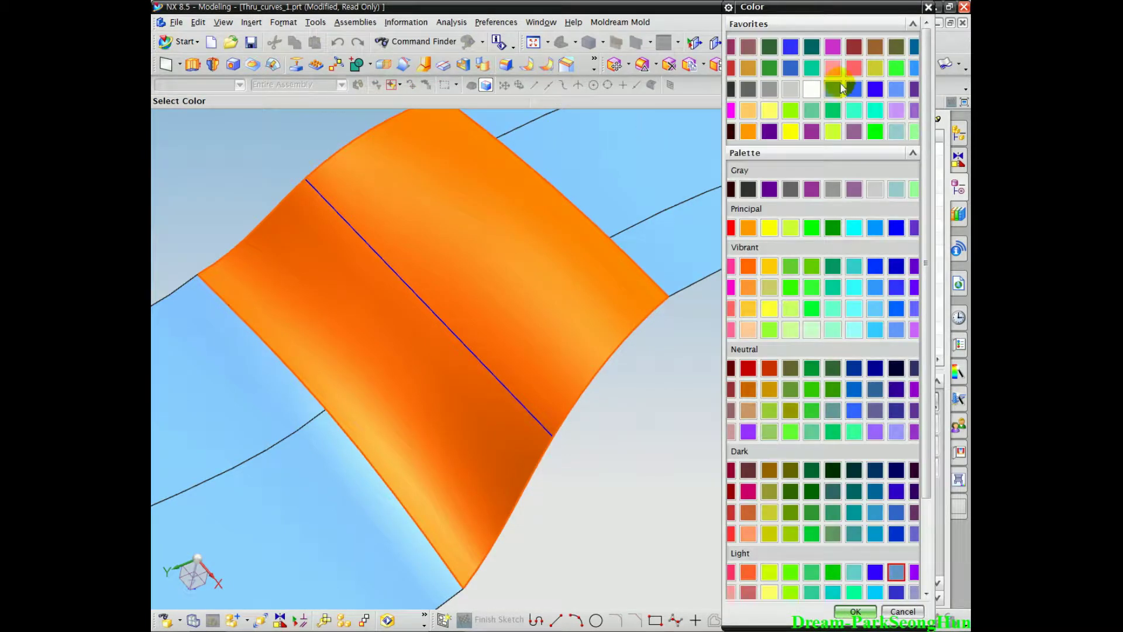
{"action": "scroll", "coordinate": [805, 209], "scroll_direction": "down", "scroll_amount": 2}
{"action": "left_click_drag", "start_coordinate": [723, 251], "coordinate": [641, 250]}
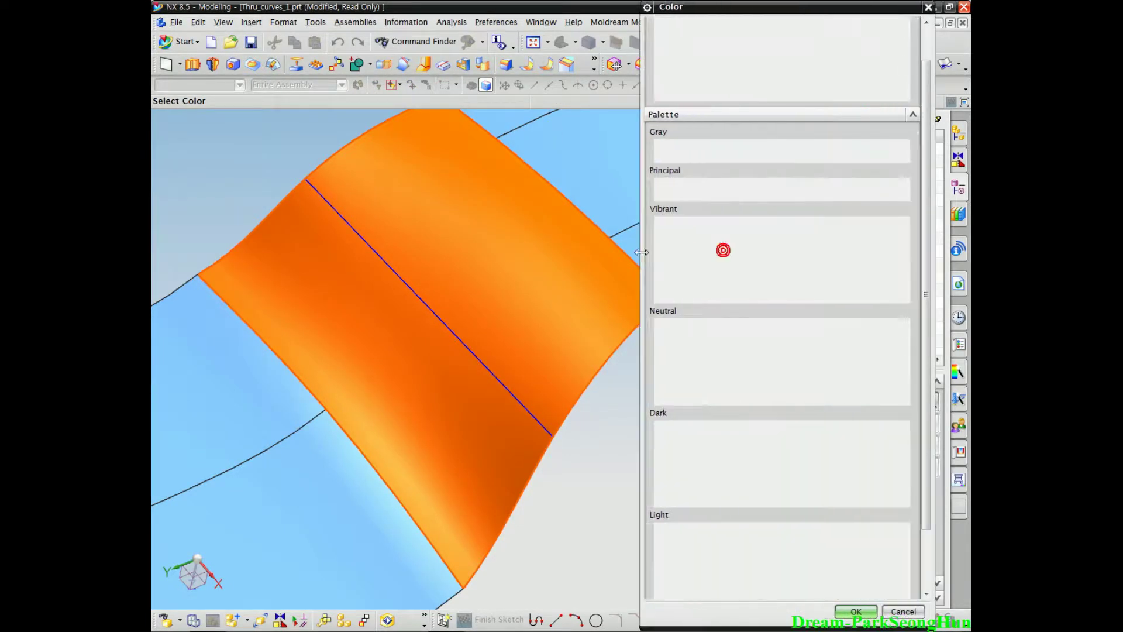
{"action": "left_click", "coordinate": [856, 611]}
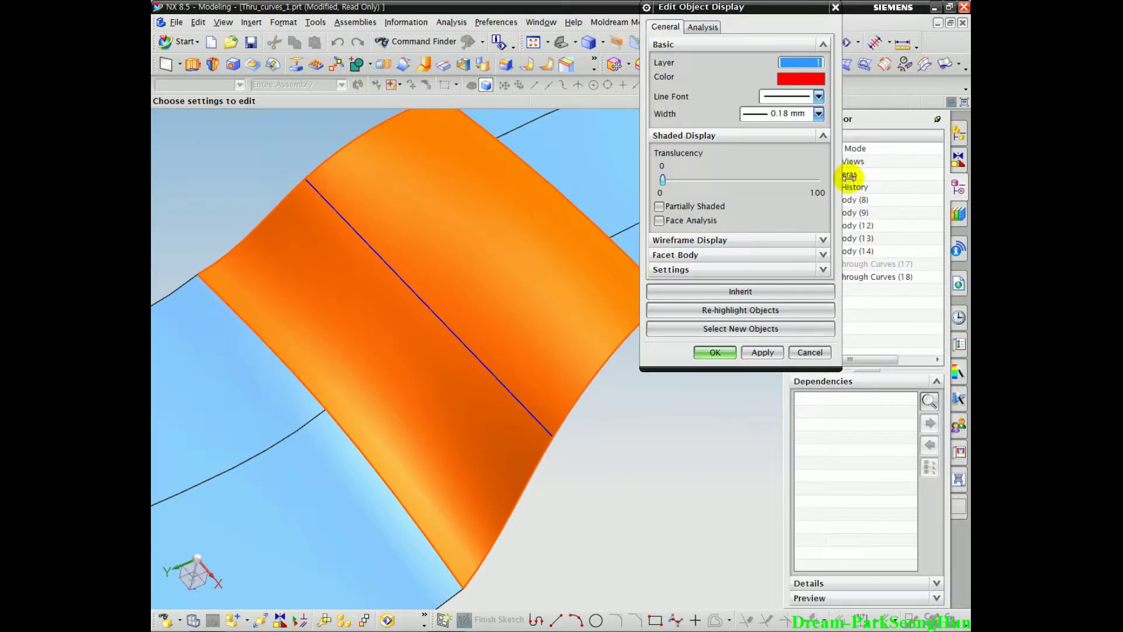
{"action": "left_click", "coordinate": [714, 353]}
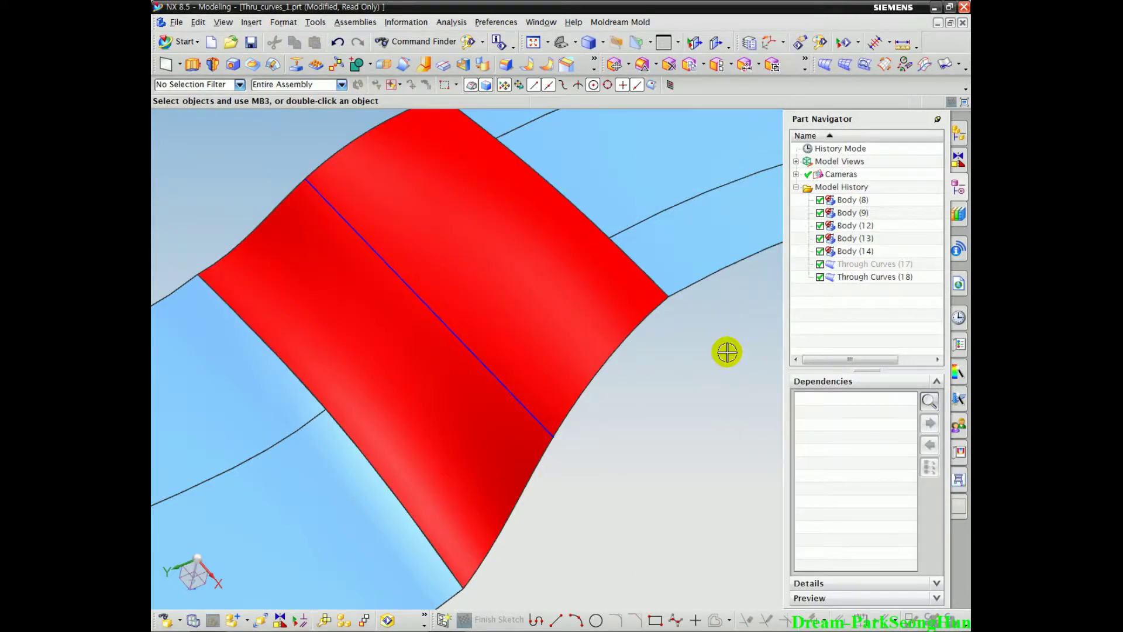
{"action": "mouse_move", "coordinate": [695, 440]}
{"action": "middle_mouse_down"}
{"action": "mouse_move", "coordinate": [672, 339]}
{"action": "mouse_move", "coordinate": [695, 409]}
{"action": "middle_mouse_up"}
{"action": "scroll", "coordinate": [695, 409], "scroll_direction": "down", "scroll_amount": 2}
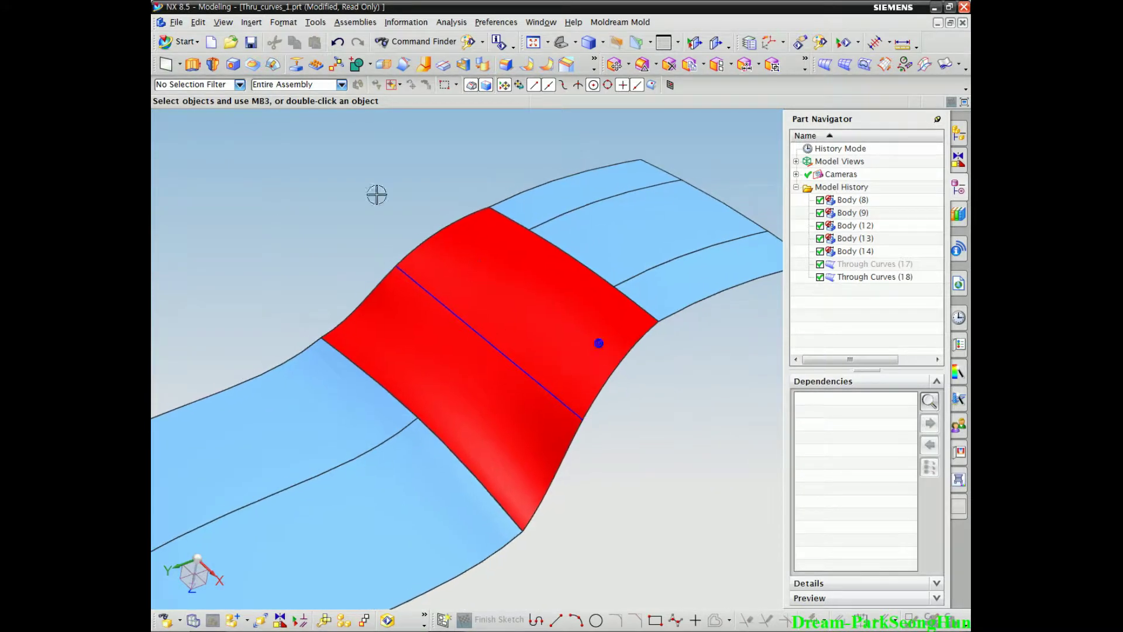
Start another Through Curves surface and reset its settings to the defaults
{"action": "left_click", "coordinate": [252, 22]}
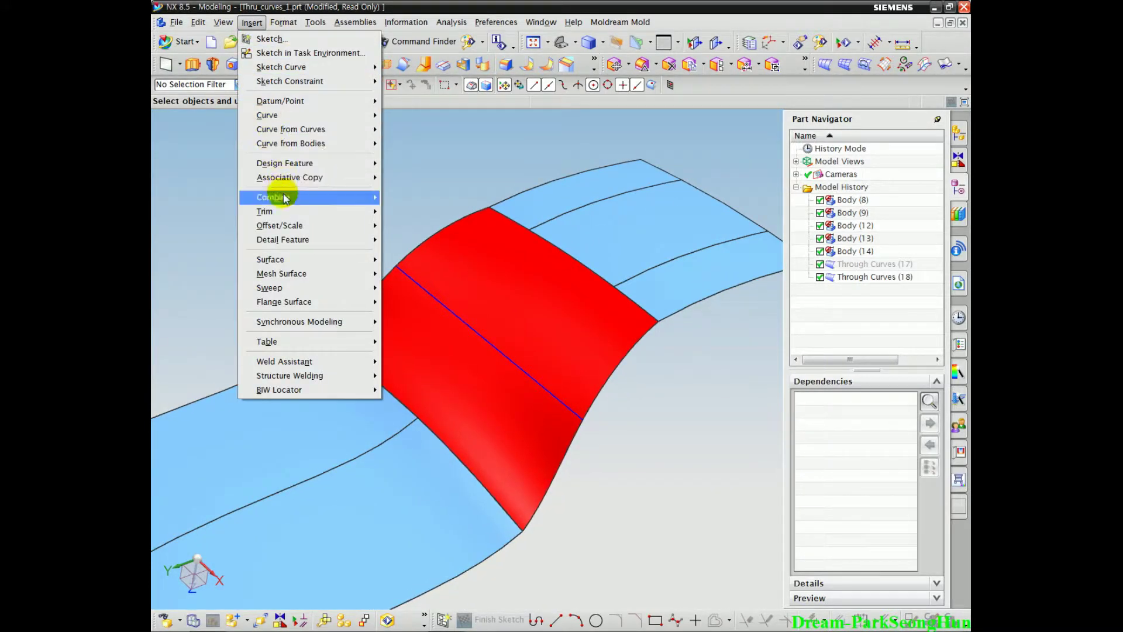
{"action": "mouse_move", "coordinate": [283, 273]}
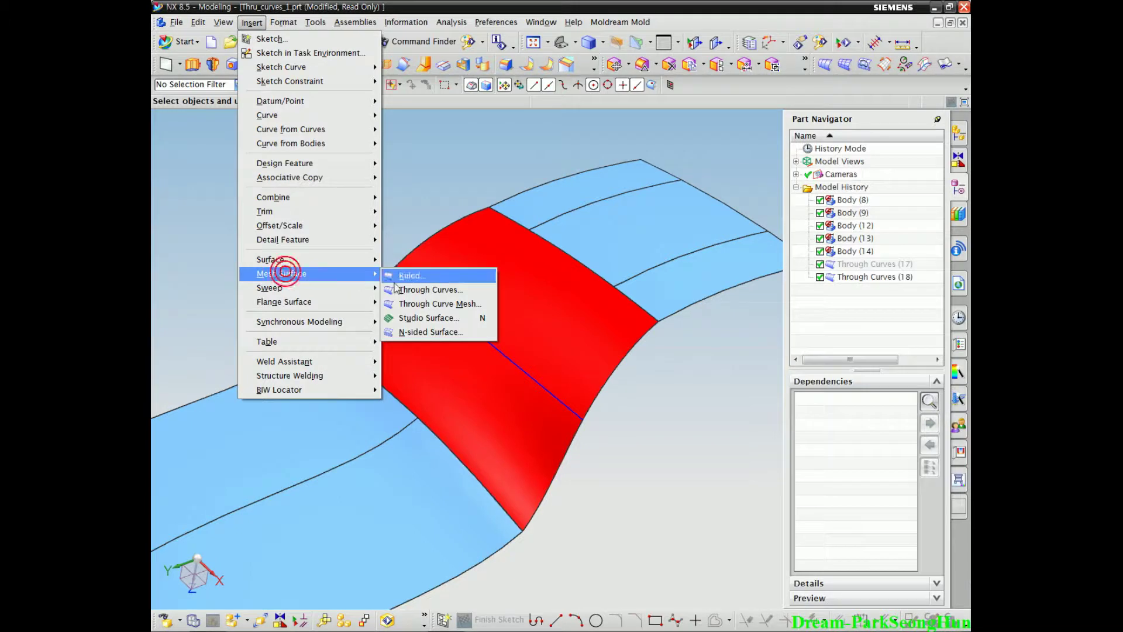
{"action": "left_click", "coordinate": [410, 286]}
{"action": "middle_click_drag", "start_coordinate": [586, 446], "coordinate": [523, 445], "text": "shift"}
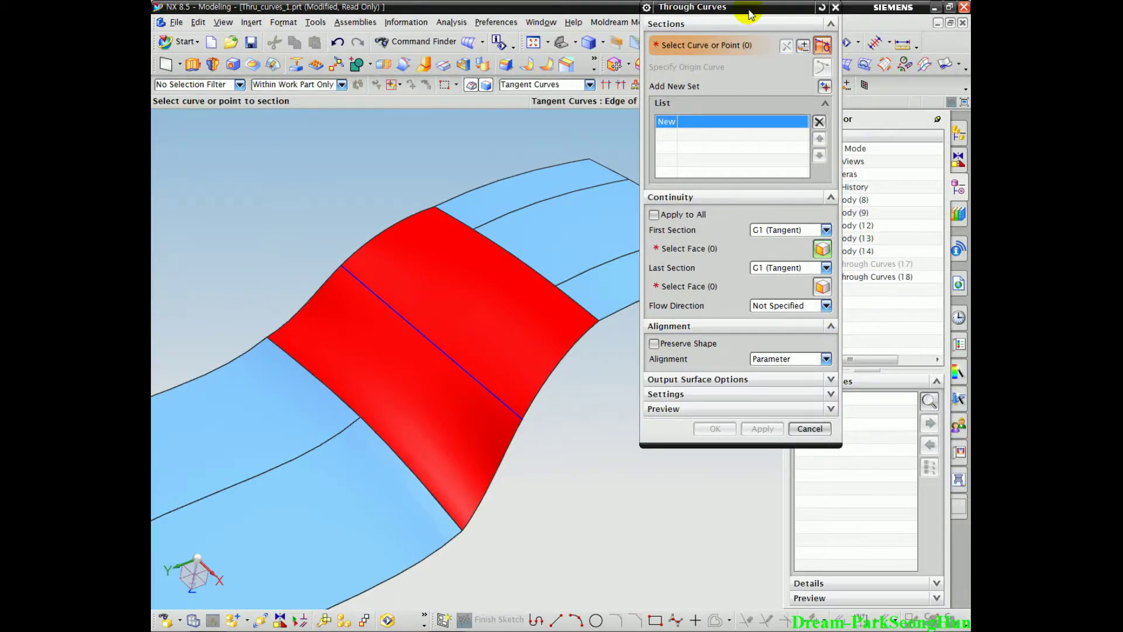
{"action": "left_click_drag", "start_coordinate": [751, 13], "coordinate": [827, 78]}
{"action": "left_click", "coordinate": [901, 77]}
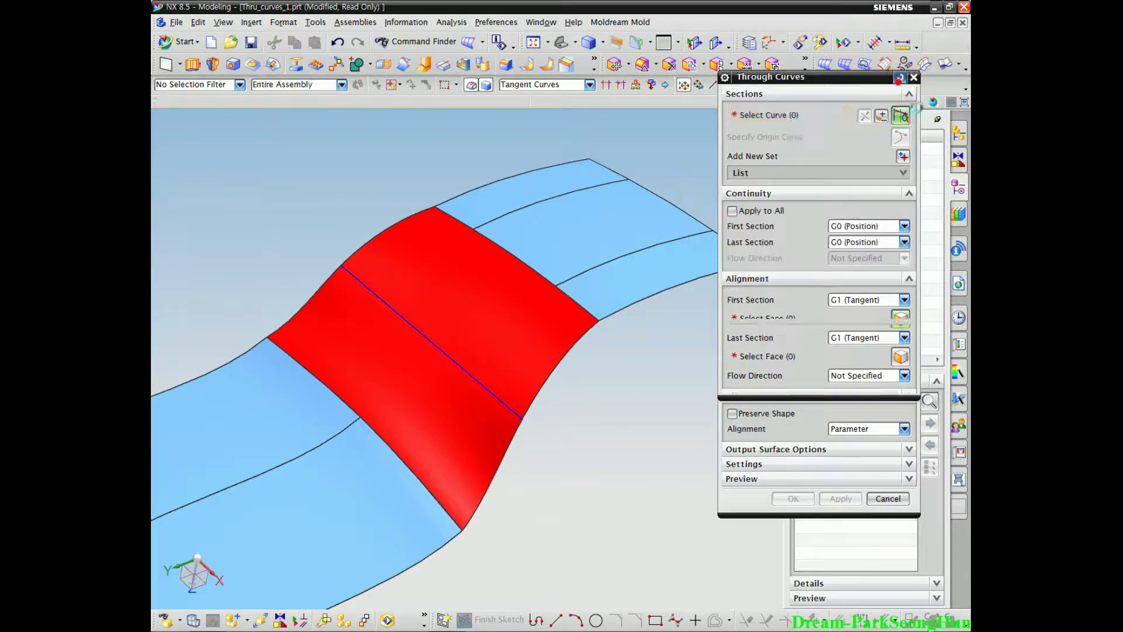
{"action": "middle_click_drag", "start_coordinate": [603, 455], "coordinate": [609, 459]}
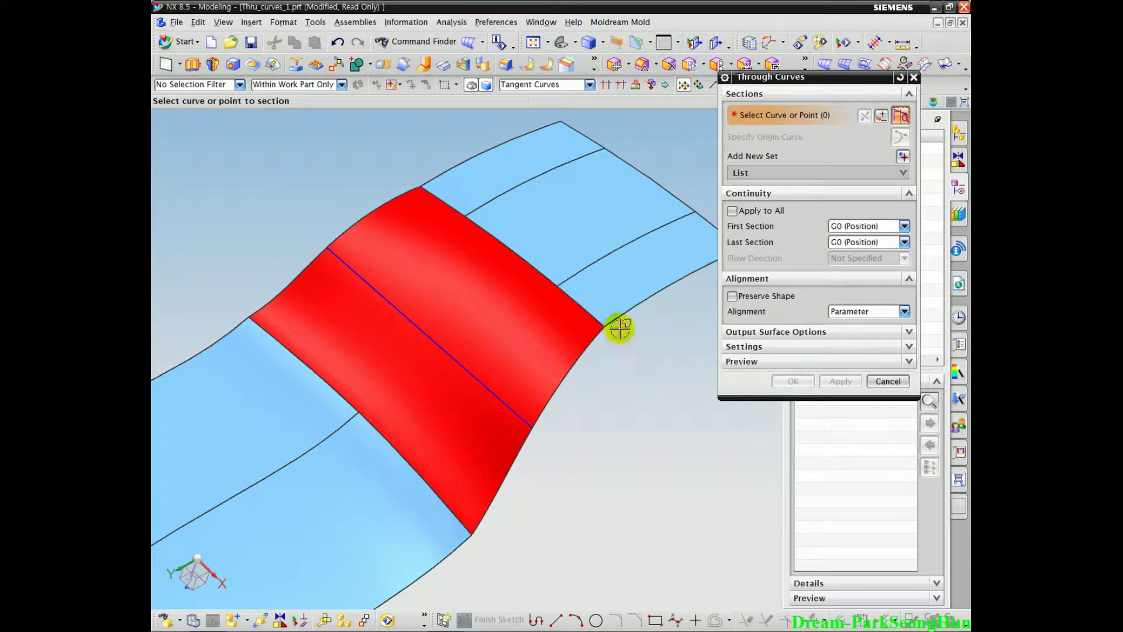
Select the upper sheet body's facing edge as the first section and the middle line as the second
{"action": "left_click", "coordinate": [591, 307]}
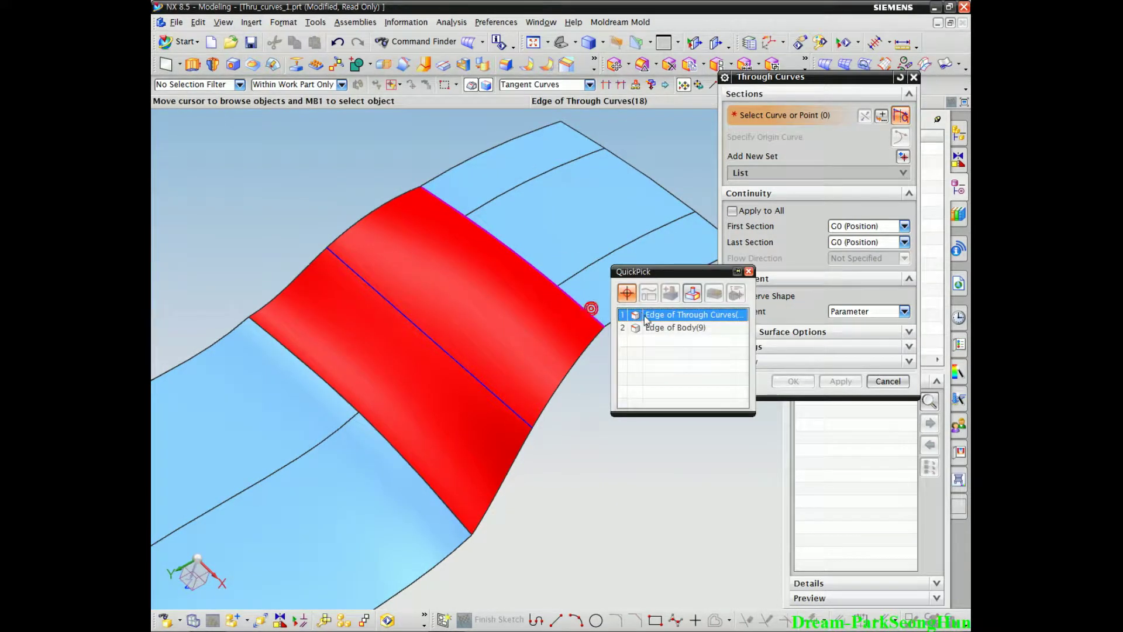
{"action": "left_click", "coordinate": [644, 324]}
{"action": "middle_click", "coordinate": [640, 443]}
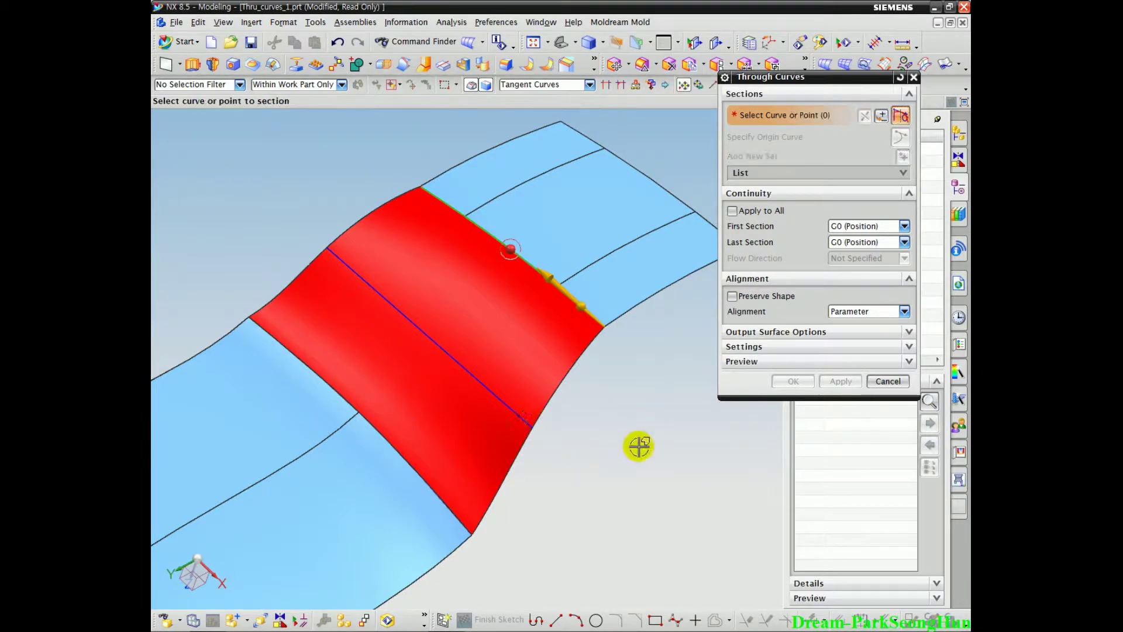
{"action": "left_click", "coordinate": [497, 398]}
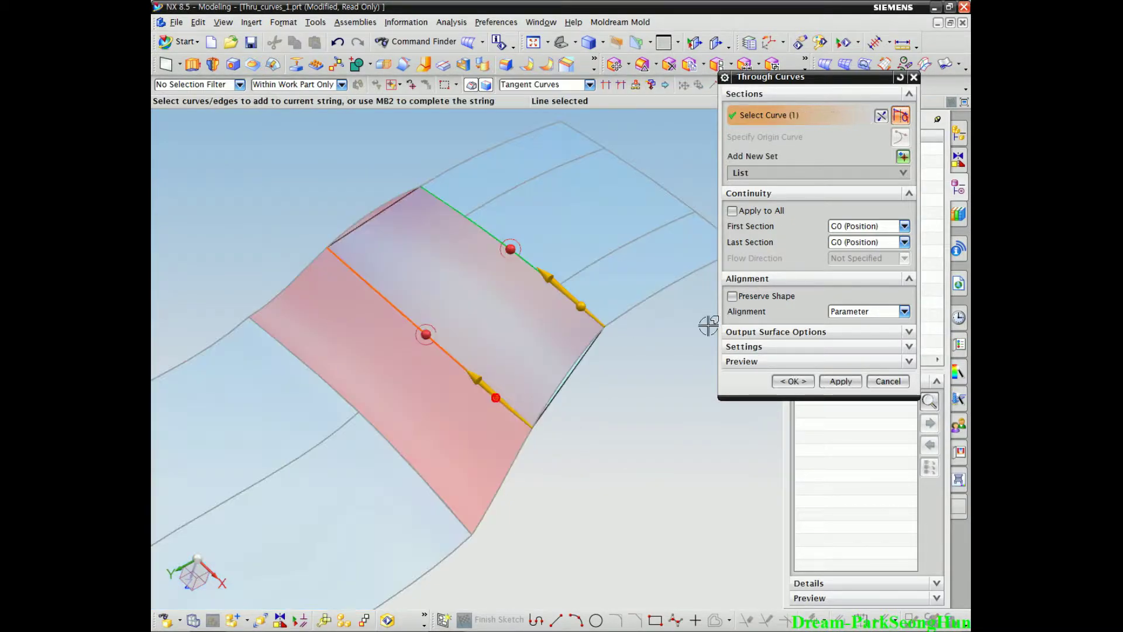
{"action": "middle_click", "coordinate": [683, 580]}
Add the lower sheet body's facing edge as the third section of the new surface
{"action": "middle_click_drag", "start_coordinate": [390, 544], "coordinate": [450, 468], "text": "shift"}
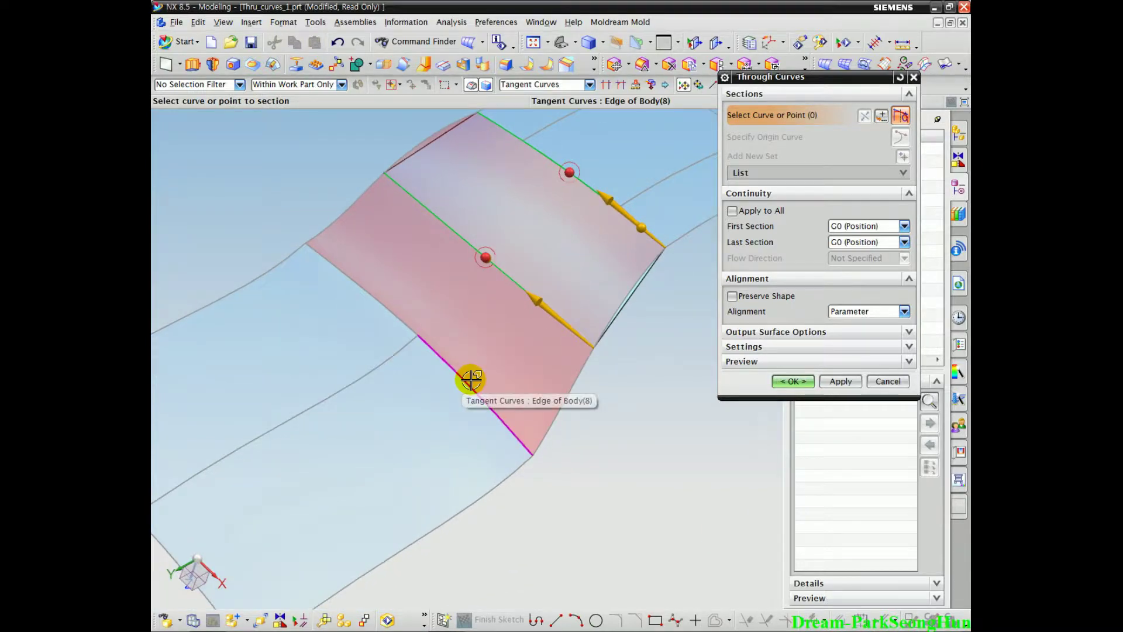
{"action": "left_click", "coordinate": [471, 379]}
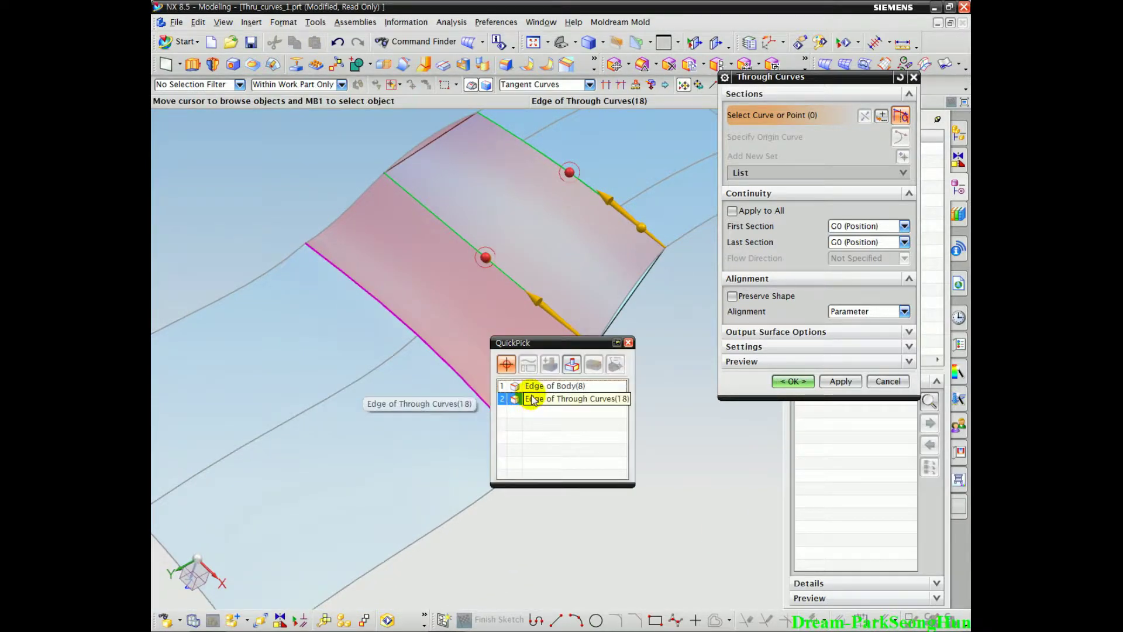
{"action": "left_click", "coordinate": [532, 400]}
{"action": "middle_click_drag", "start_coordinate": [626, 494], "coordinate": [556, 453]}
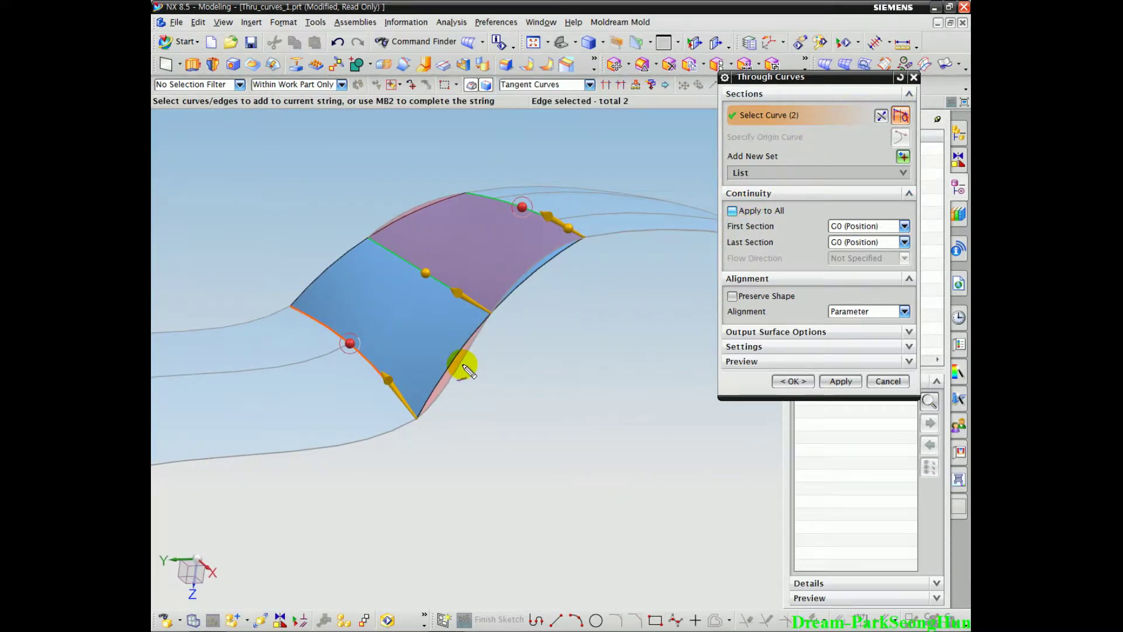
{"action": "left_click_drag", "start_coordinate": [772, 208], "coordinate": [742, 179]}
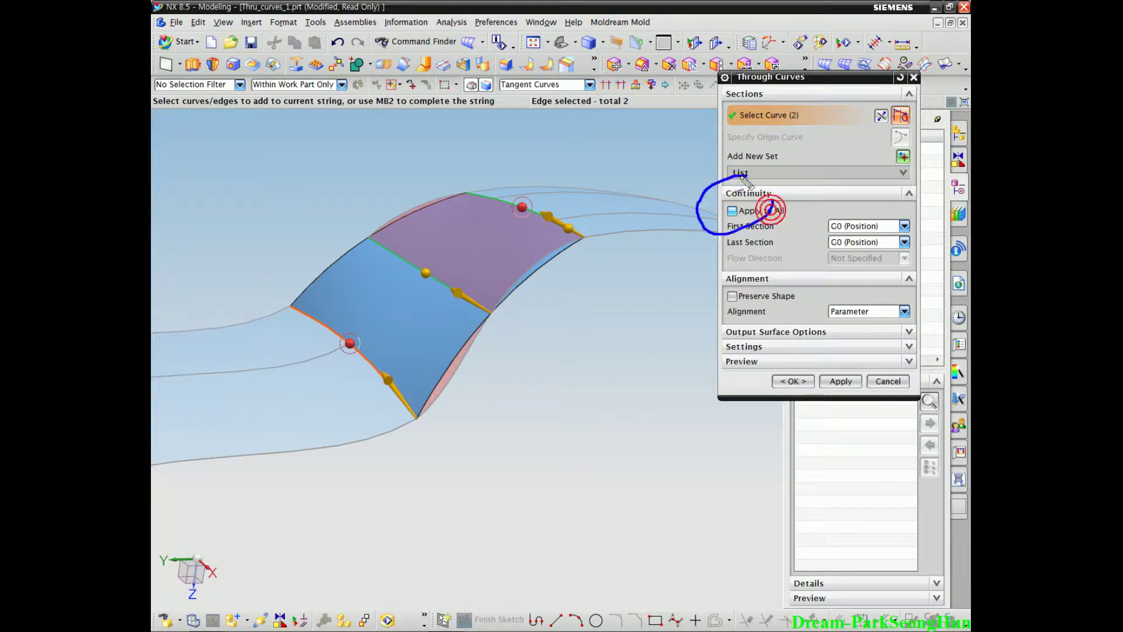
Set the first section's continuity to G2 (Curvature) and select the upper sheet body's three faces as its constraint faces
{"action": "left_click", "coordinate": [851, 227]}
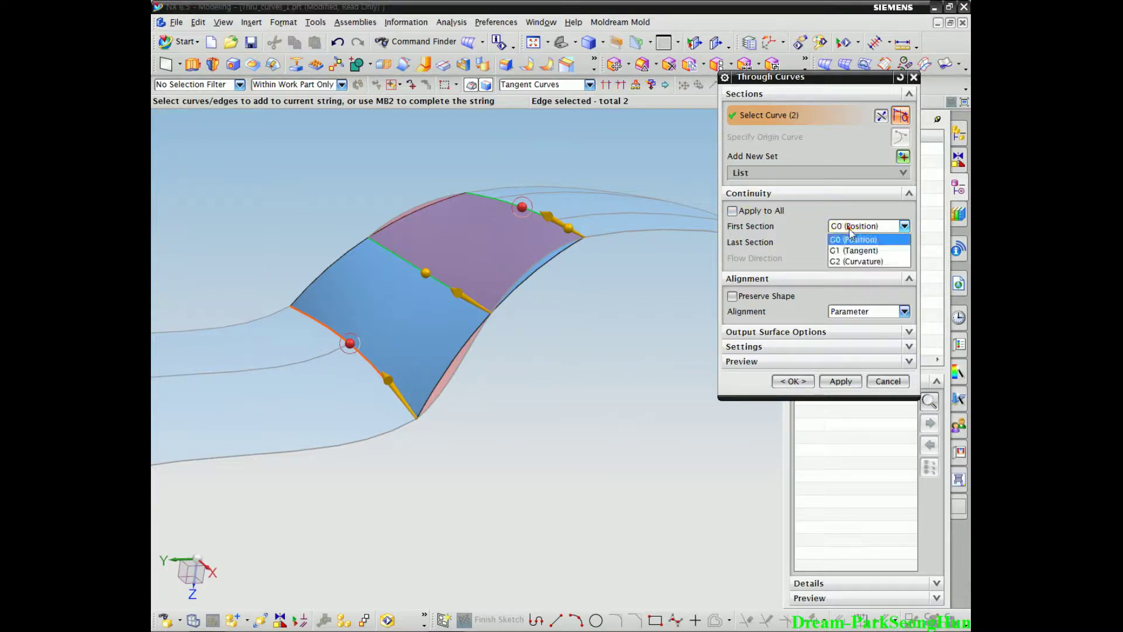
{"action": "left_click", "coordinate": [848, 262]}
{"action": "middle_click_drag", "start_coordinate": [642, 250], "coordinate": [558, 319]}
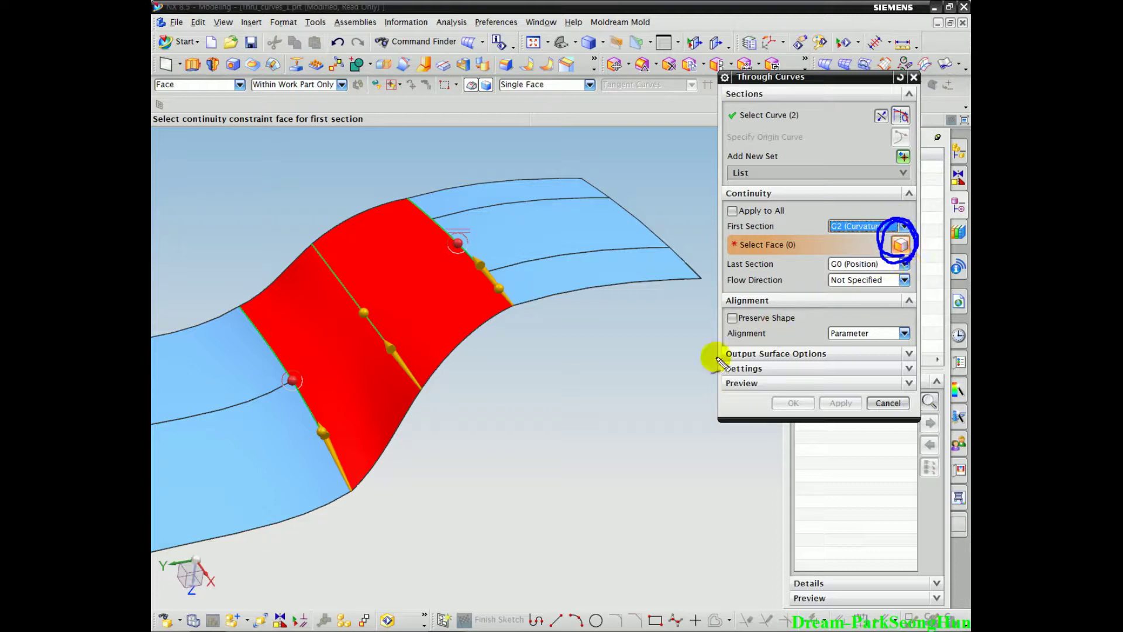
{"action": "left_click", "coordinate": [546, 278]}
{"action": "left_click", "coordinate": [458, 193]}
{"action": "left_click", "coordinate": [494, 169]}
{"action": "middle_click_drag", "start_coordinate": [571, 335], "coordinate": [551, 318]}
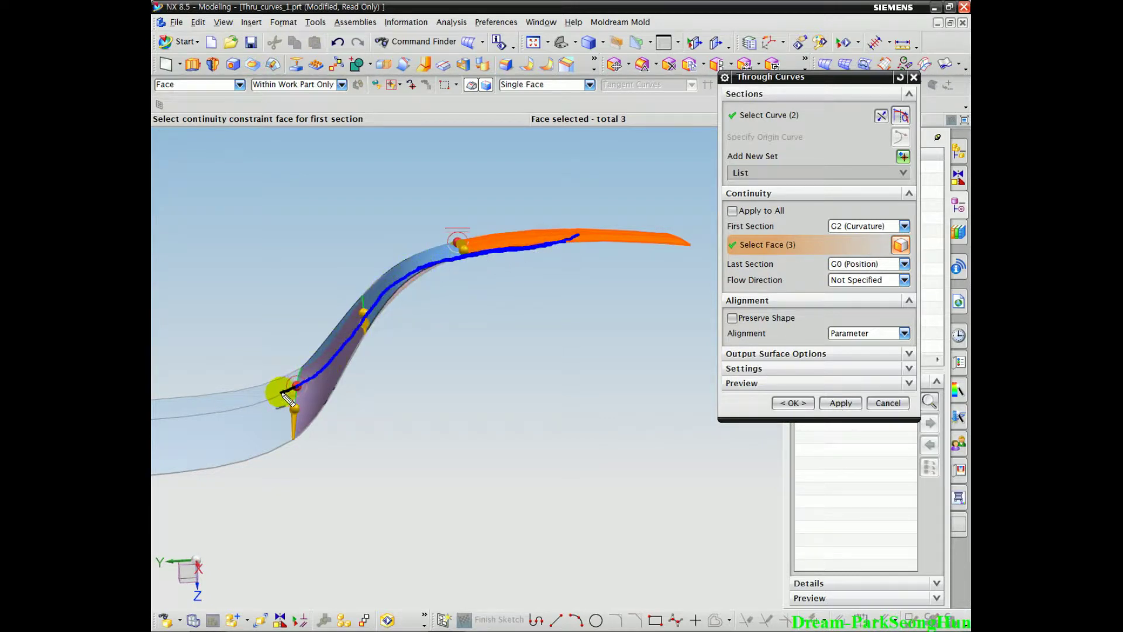
Set the last section's continuity to G2 (Curvature), select the lower sheet body's two faces as its constraint, and create the surface
{"action": "left_click", "coordinate": [845, 264]}
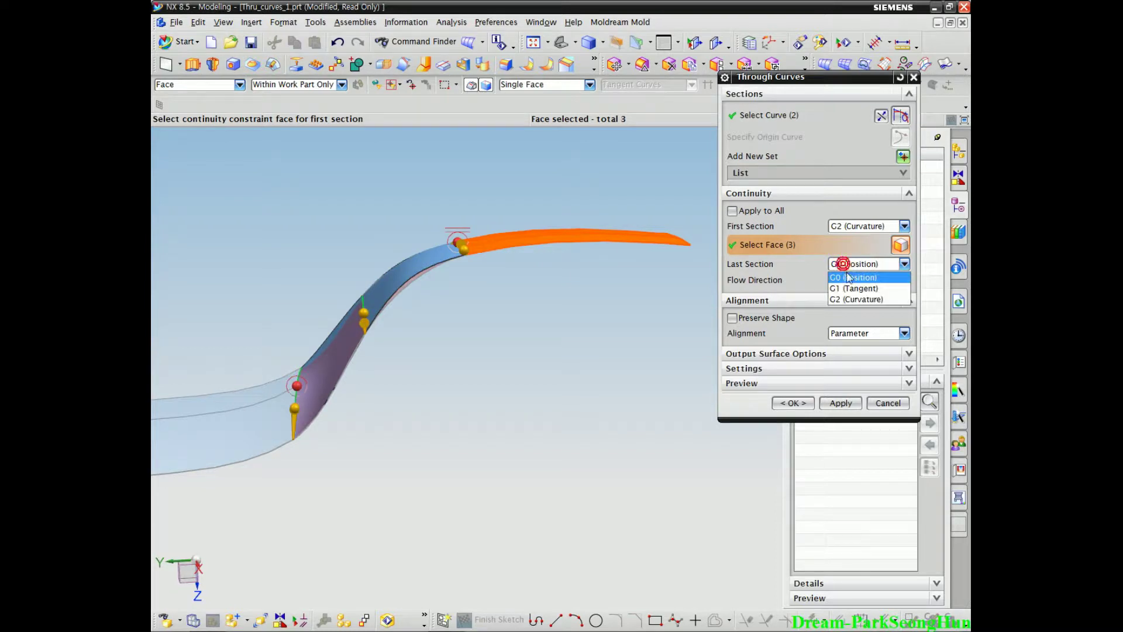
{"action": "left_click", "coordinate": [838, 300]}
{"action": "middle_click_drag", "start_coordinate": [411, 436], "coordinate": [409, 431]}
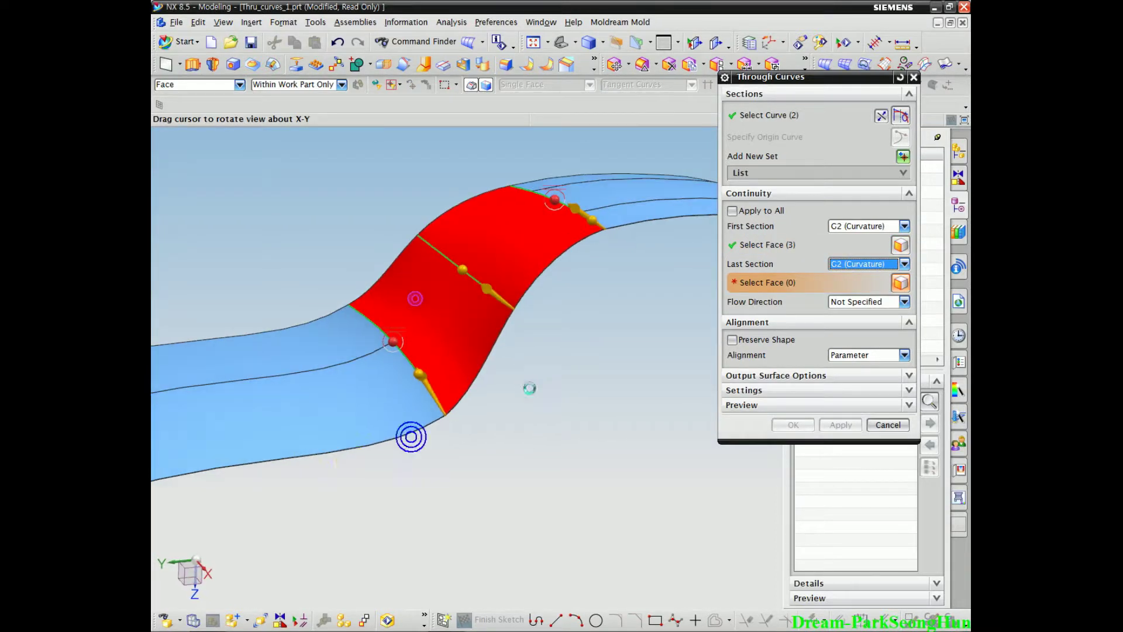
{"action": "left_click", "coordinate": [326, 338]}
{"action": "middle_click_drag", "start_coordinate": [532, 430], "coordinate": [526, 419]}
{"action": "left_click", "coordinate": [794, 425]}
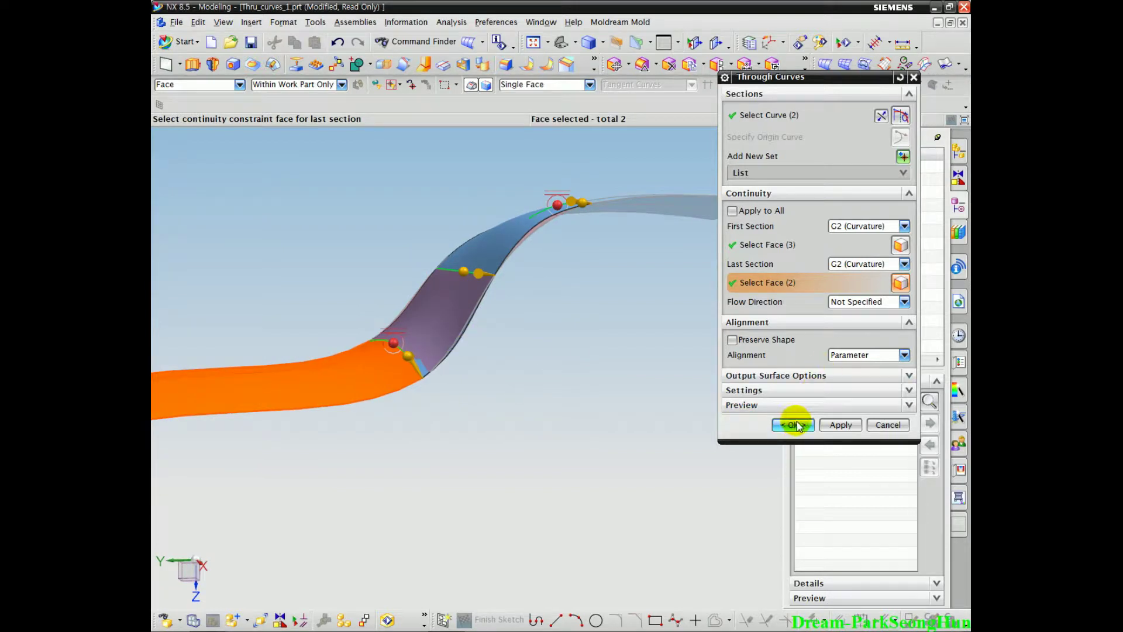
Examine how the G2 surface flows into the upper and lower sheet bodies compared with the other bridging surfaces
{"action": "middle_click_drag", "start_coordinate": [619, 321], "coordinate": [585, 312]}
{"action": "scroll", "coordinate": [572, 215], "scroll_direction": "up", "scroll_amount": 1}
{"action": "middle_click_drag", "start_coordinate": [572, 215], "coordinate": [652, 278]}
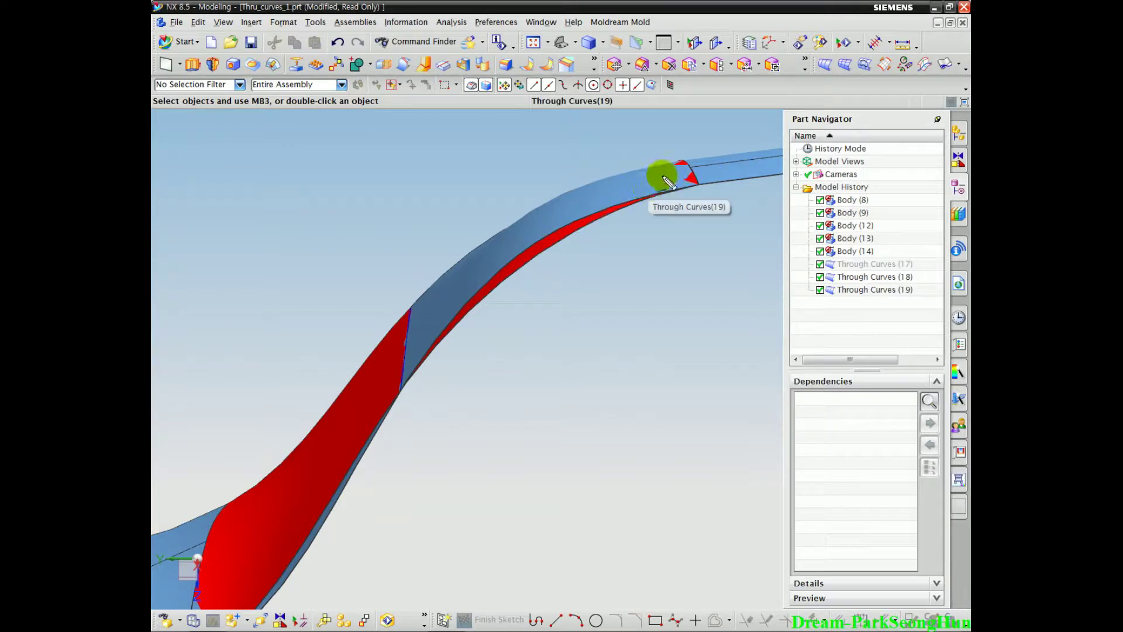
{"action": "right_click_drag", "start_coordinate": [629, 212], "coordinate": [661, 188]}
{"action": "left_click_drag", "start_coordinate": [725, 168], "coordinate": [751, 170]}
{"action": "mouse_move", "coordinate": [650, 177]}
{"action": "left_mouse_down"}
{"action": "mouse_move", "coordinate": [539, 211]}
{"action": "mouse_move", "coordinate": [479, 253]}
{"action": "left_mouse_up"}
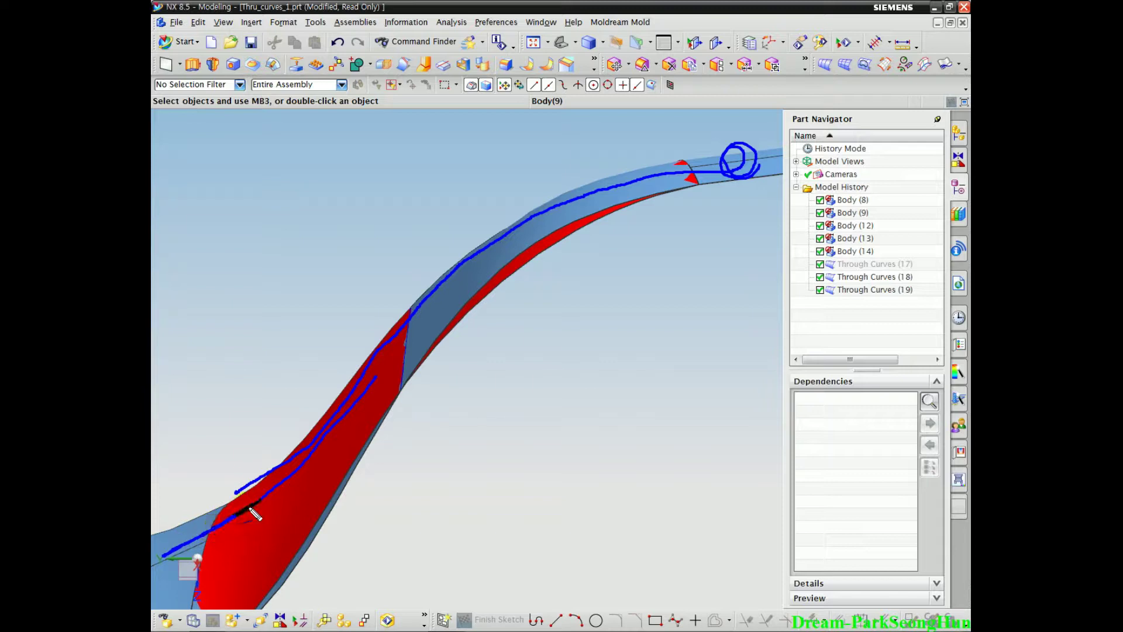
{"action": "mouse_move", "coordinate": [499, 301]}
{"action": "middle_mouse_down"}
{"action": "mouse_move", "coordinate": [665, 233]}
{"action": "mouse_move", "coordinate": [642, 195]}
{"action": "mouse_move", "coordinate": [489, 321]}
{"action": "mouse_move", "coordinate": [497, 306]}
{"action": "mouse_move", "coordinate": [499, 354]}
{"action": "mouse_move", "coordinate": [548, 287]}
{"action": "mouse_move", "coordinate": [639, 401]}
{"action": "middle_mouse_up"}
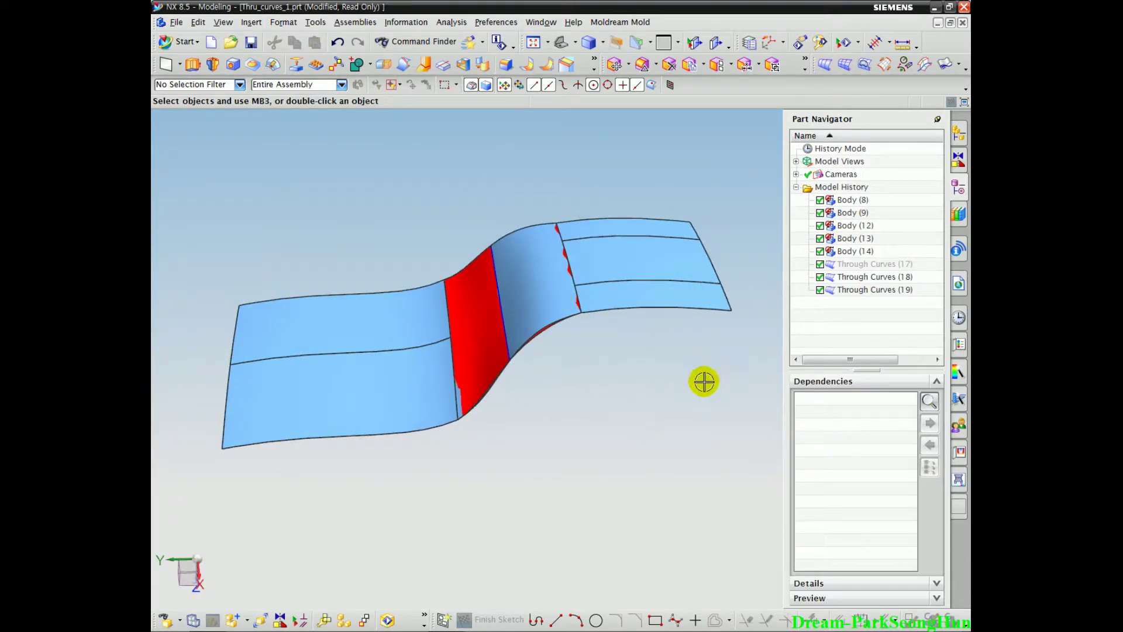
{"action": "middle_click_drag", "start_coordinate": [547, 451], "coordinate": [589, 421]}
Reopen the G2 Through Curves surface to review its continuity settings and close it without changes
{"action": "left_click", "coordinate": [870, 289]}
{"action": "double_click", "coordinate": [870, 289]}
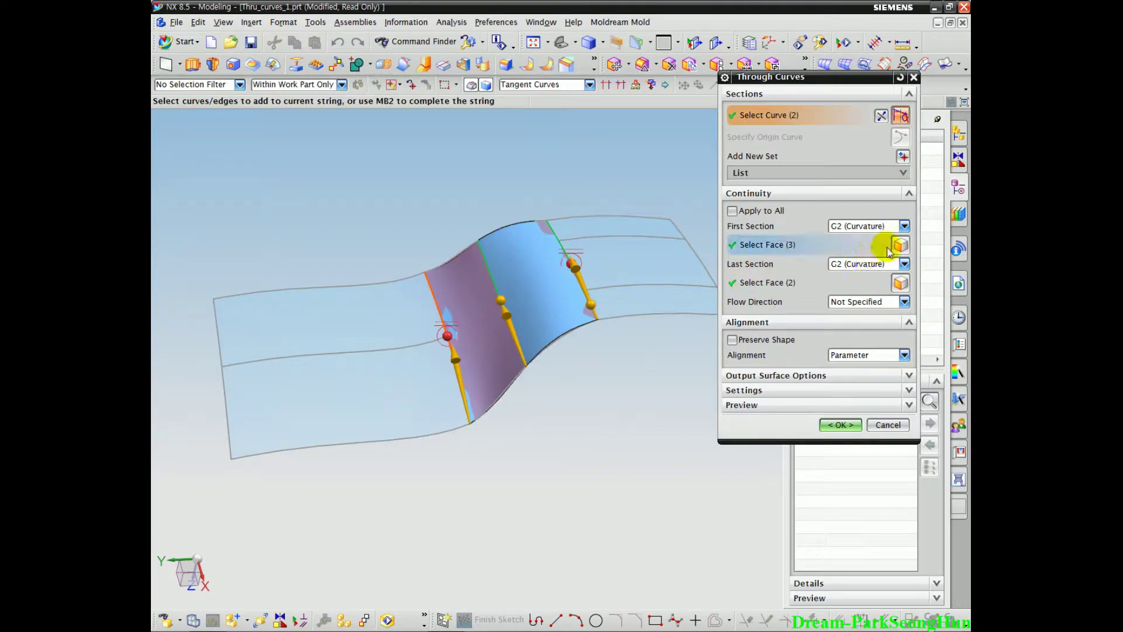
{"action": "mouse_move", "coordinate": [886, 303]}
{"action": "left_mouse_down"}
{"action": "mouse_move", "coordinate": [836, 169]}
{"action": "mouse_move", "coordinate": [852, 268]}
{"action": "mouse_move", "coordinate": [840, 181]}
{"action": "mouse_move", "coordinate": [866, 248]}
{"action": "left_mouse_up"}
{"action": "left_click", "coordinate": [887, 425]}
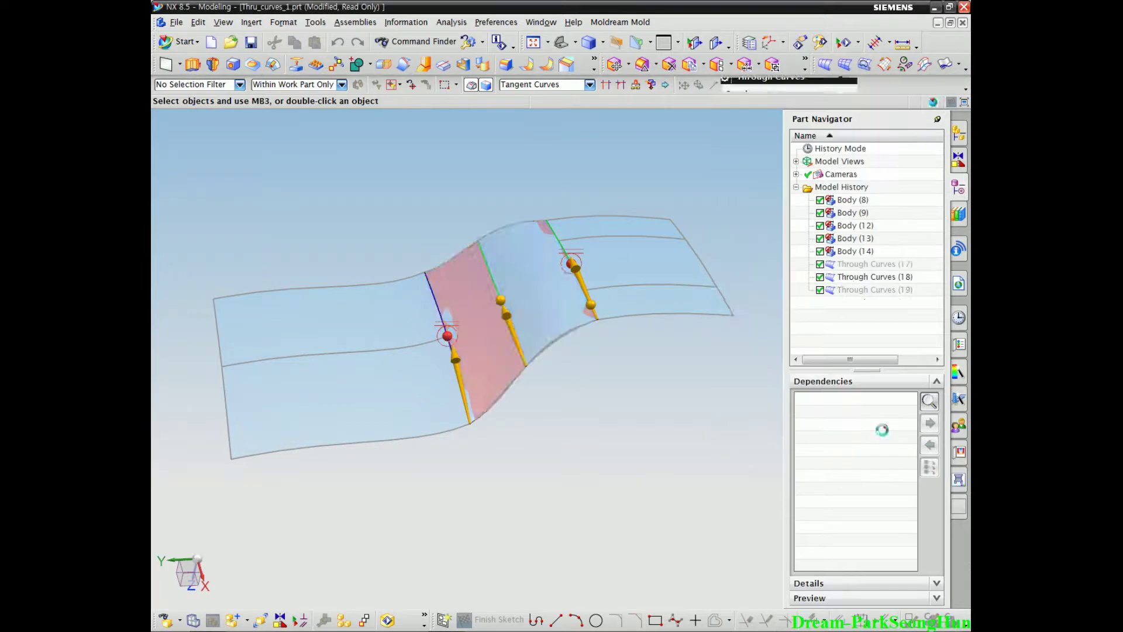
Delete the G1 and G2 Through Curves surfaces, keeping only the G0 surface
{"action": "middle_click_drag", "start_coordinate": [562, 436], "coordinate": [552, 431]}
{"action": "scroll", "coordinate": [544, 428], "scroll_direction": "up", "scroll_amount": 3}
{"action": "left_click", "coordinate": [529, 205]}
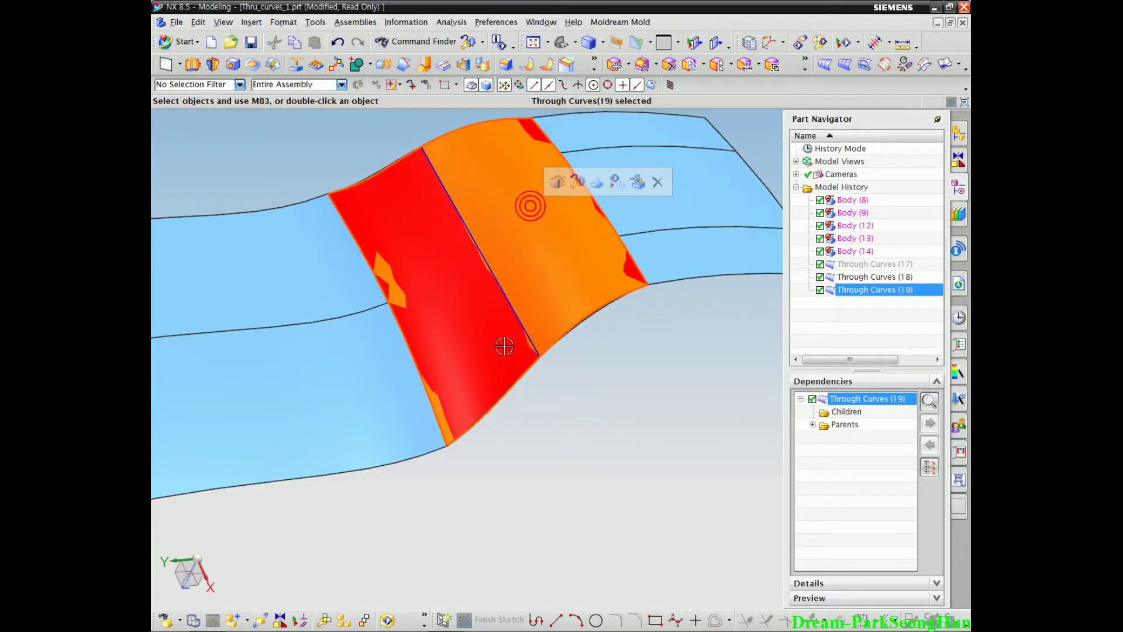
{"action": "left_click", "coordinate": [476, 308]}
{"action": "key", "text": "Delete"}
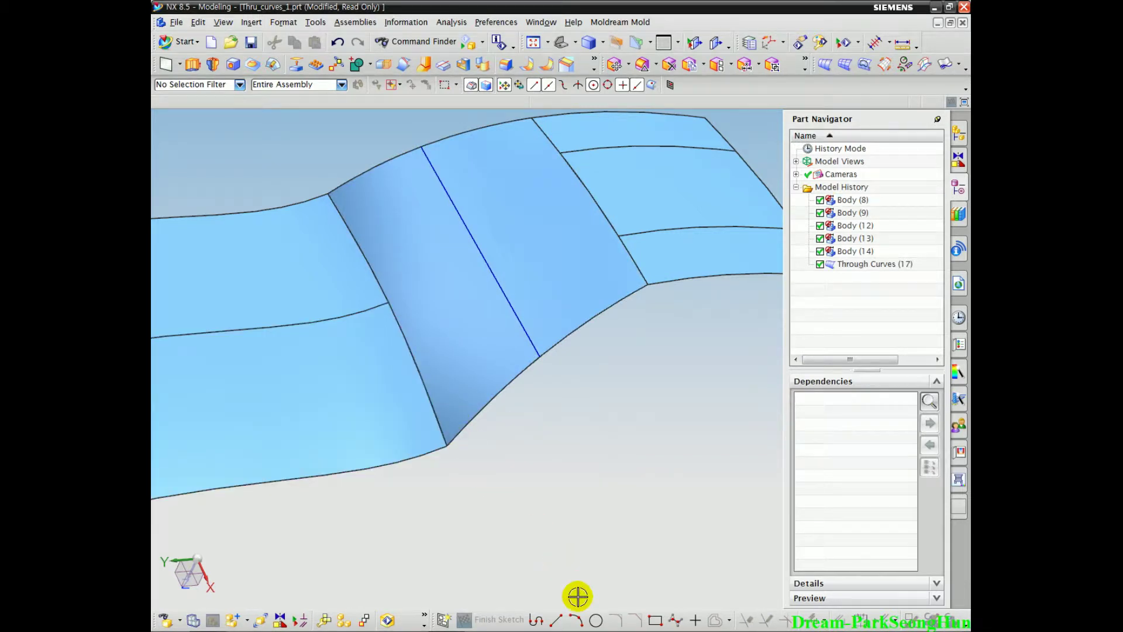
Open the remaining G0 Through Curves surface for editing and review its continuity, alignment and output surface options
{"action": "left_click", "coordinate": [858, 266]}
{"action": "double_click", "coordinate": [857, 268]}
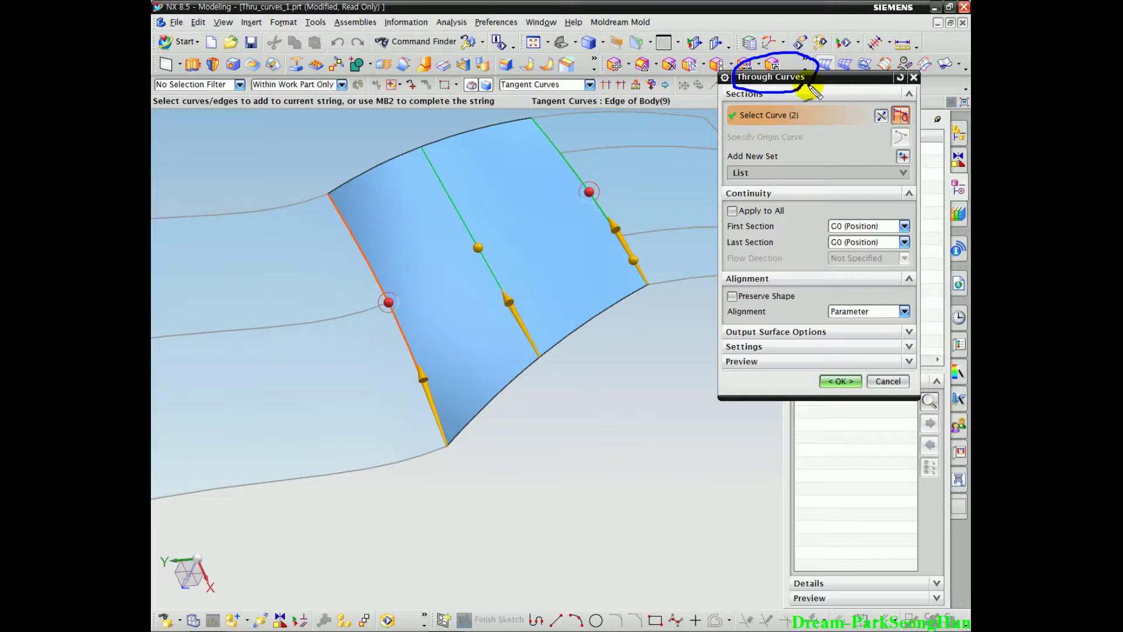
{"action": "left_click_drag", "start_coordinate": [776, 216], "coordinate": [772, 249]}
{"action": "left_click_drag", "start_coordinate": [772, 309], "coordinate": [728, 311]}
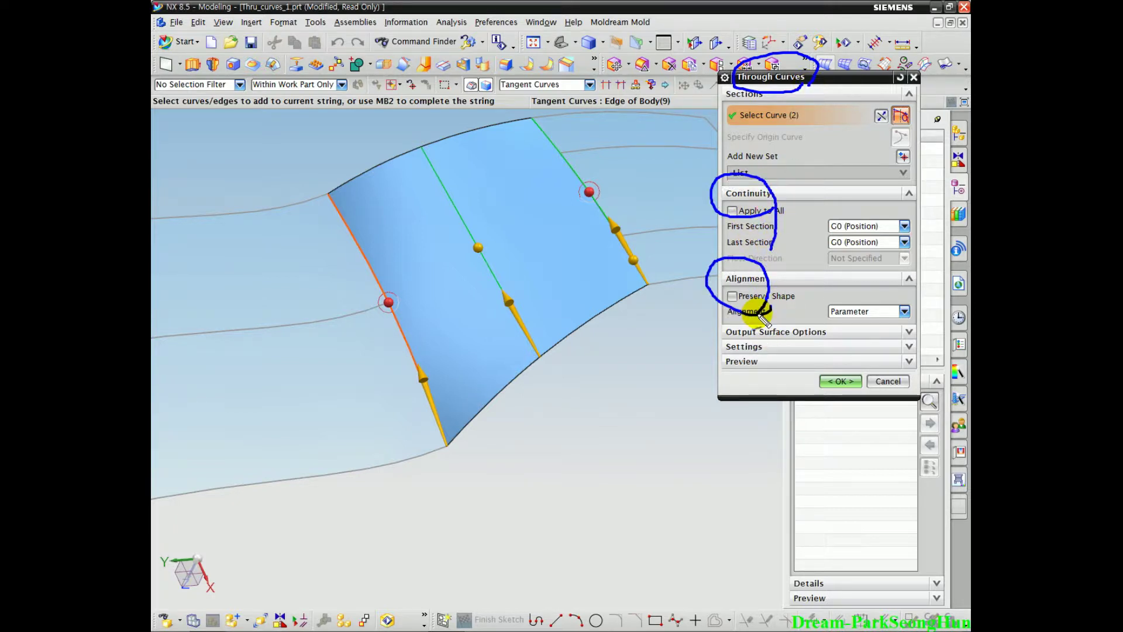
{"action": "key", "text": "Escape"}
{"action": "left_click", "coordinate": [757, 93]}
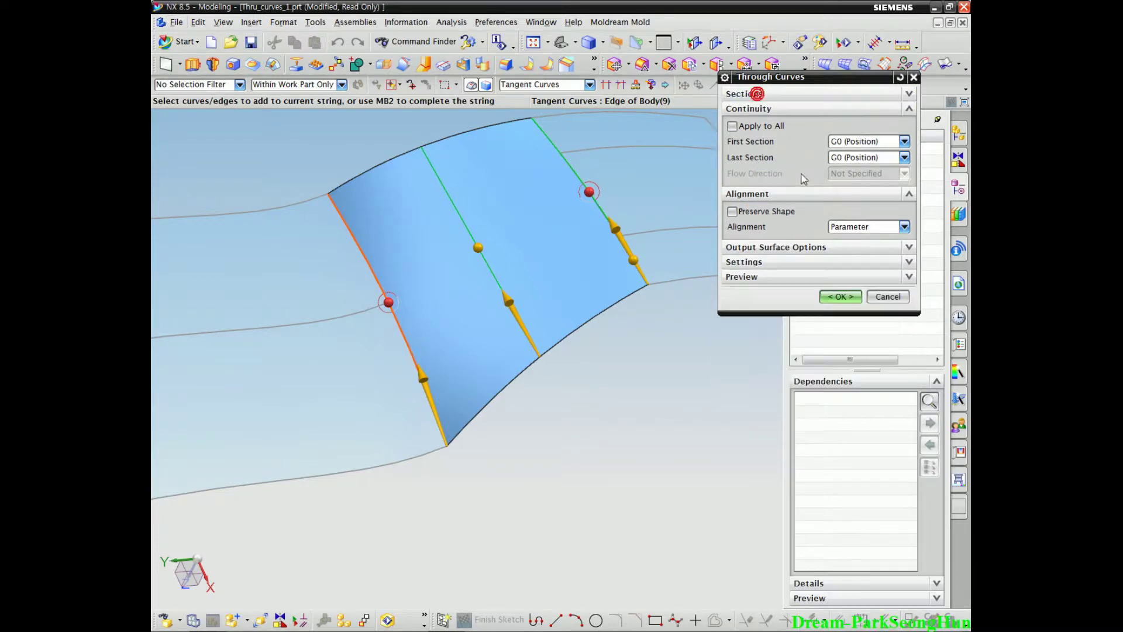
{"action": "left_click", "coordinate": [778, 109]}
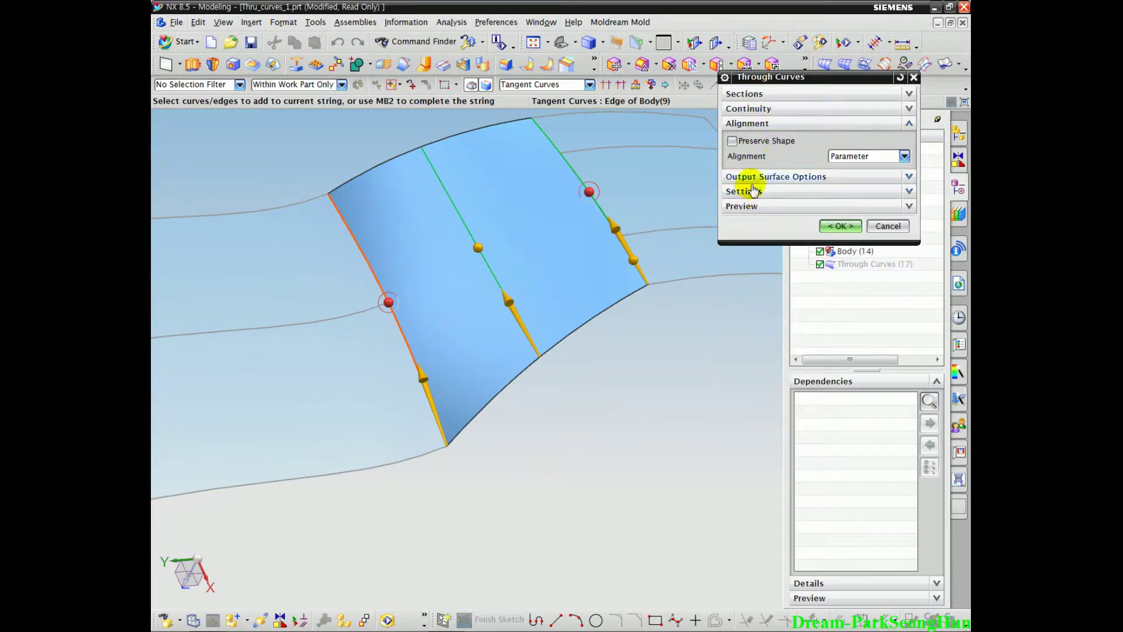
{"action": "left_click", "coordinate": [761, 176]}
Turn on Preserve Shape for the surface's alignment, inspect the resulting edges across the face, and turn it off again
{"action": "middle_click_drag", "start_coordinate": [501, 301], "coordinate": [562, 275]}
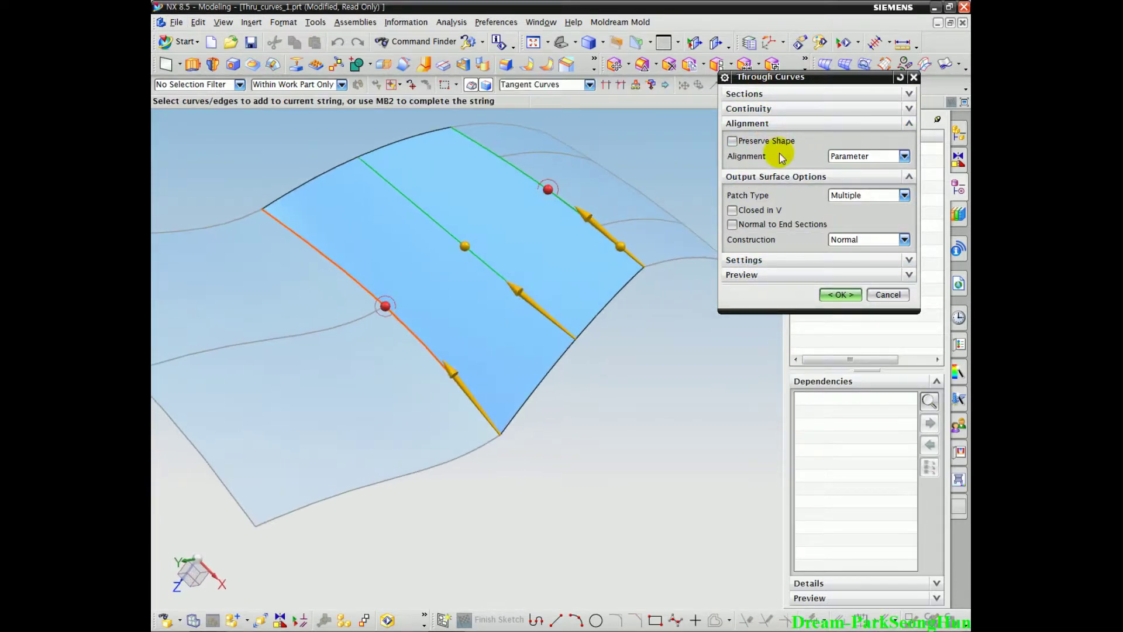
{"action": "left_click", "coordinate": [781, 145]}
{"action": "middle_click_drag", "start_coordinate": [396, 339], "coordinate": [418, 335]}
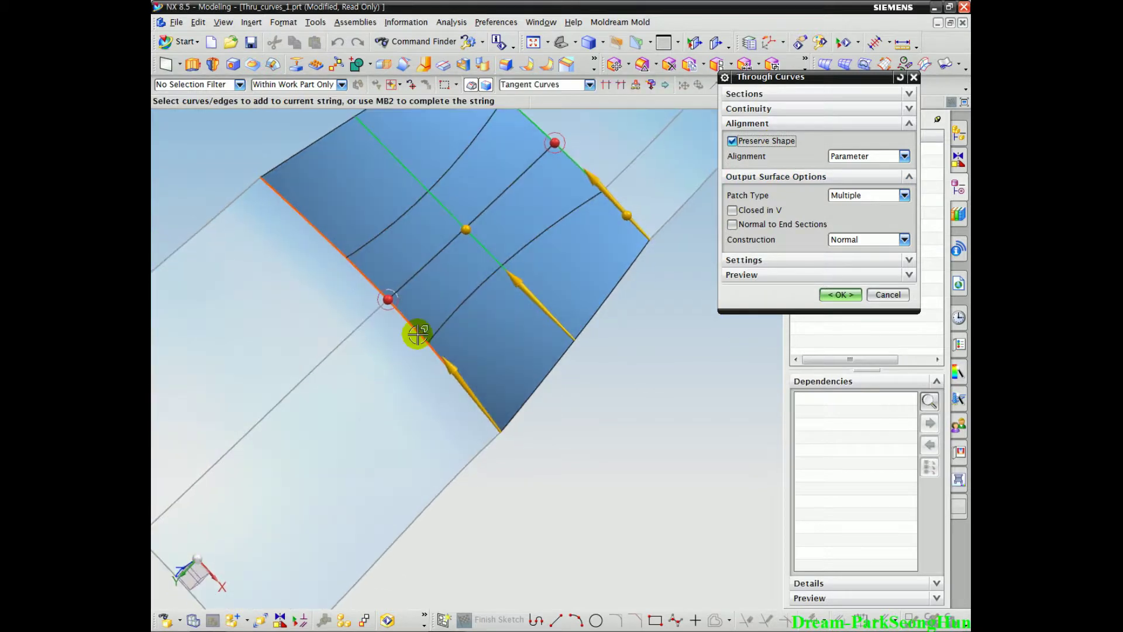
{"action": "left_click_drag", "start_coordinate": [518, 265], "coordinate": [430, 344]}
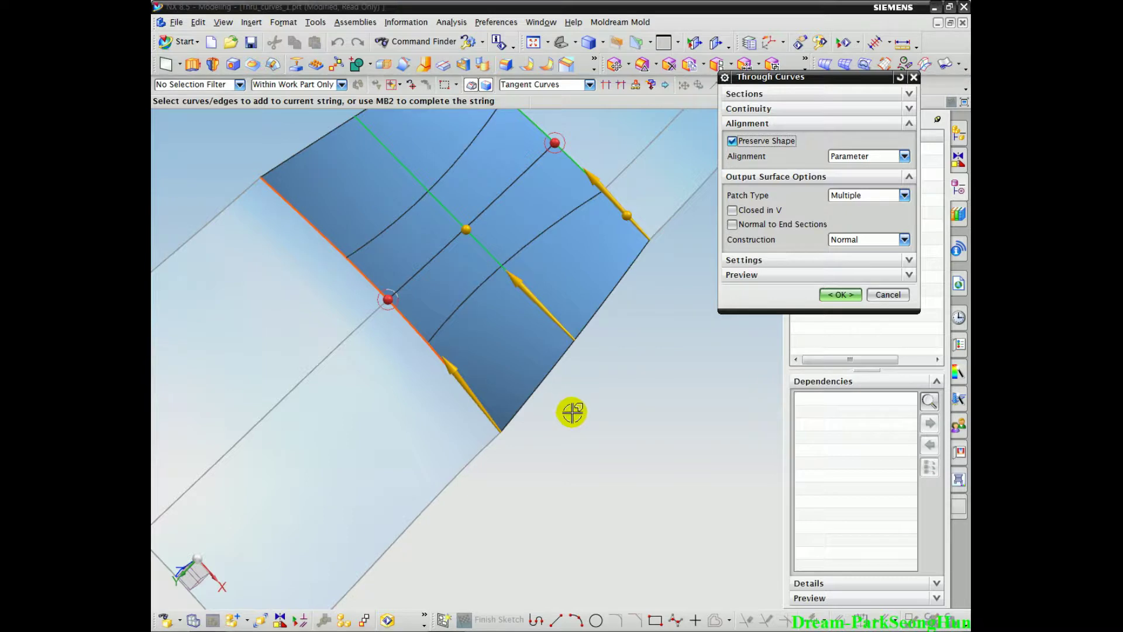
{"action": "middle_click_drag", "start_coordinate": [571, 408], "coordinate": [553, 372]}
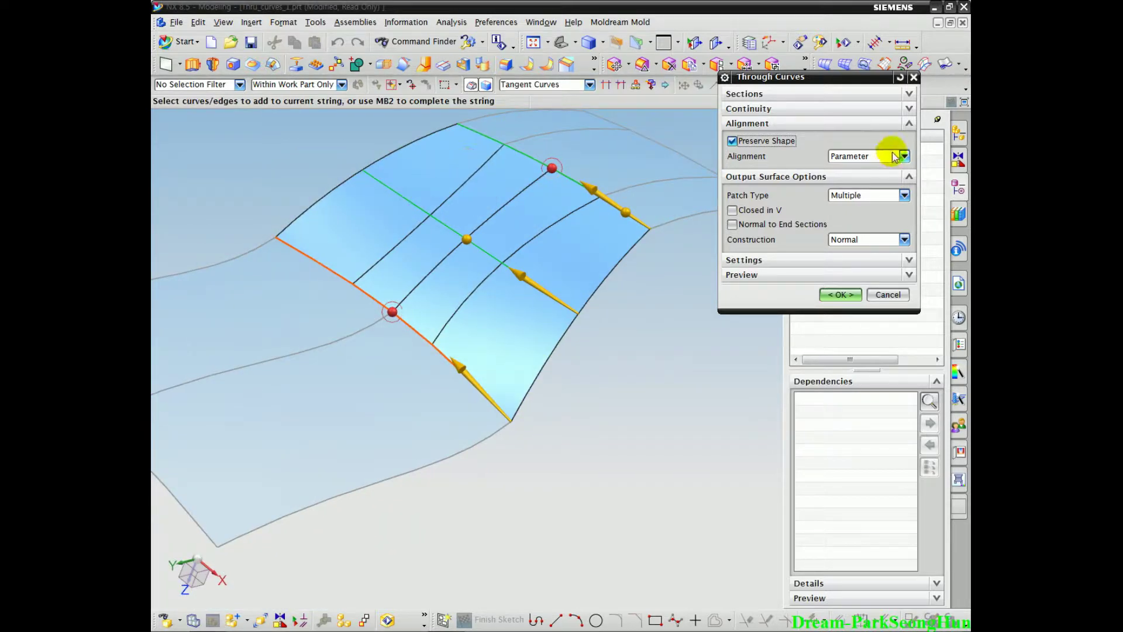
{"action": "mouse_move", "coordinate": [780, 143]}
{"action": "left_mouse_down"}
{"action": "mouse_move", "coordinate": [724, 125]}
{"action": "mouse_move", "coordinate": [751, 122]}
{"action": "mouse_move", "coordinate": [771, 150]}
{"action": "left_mouse_up"}
{"action": "key", "text": "Escape"}
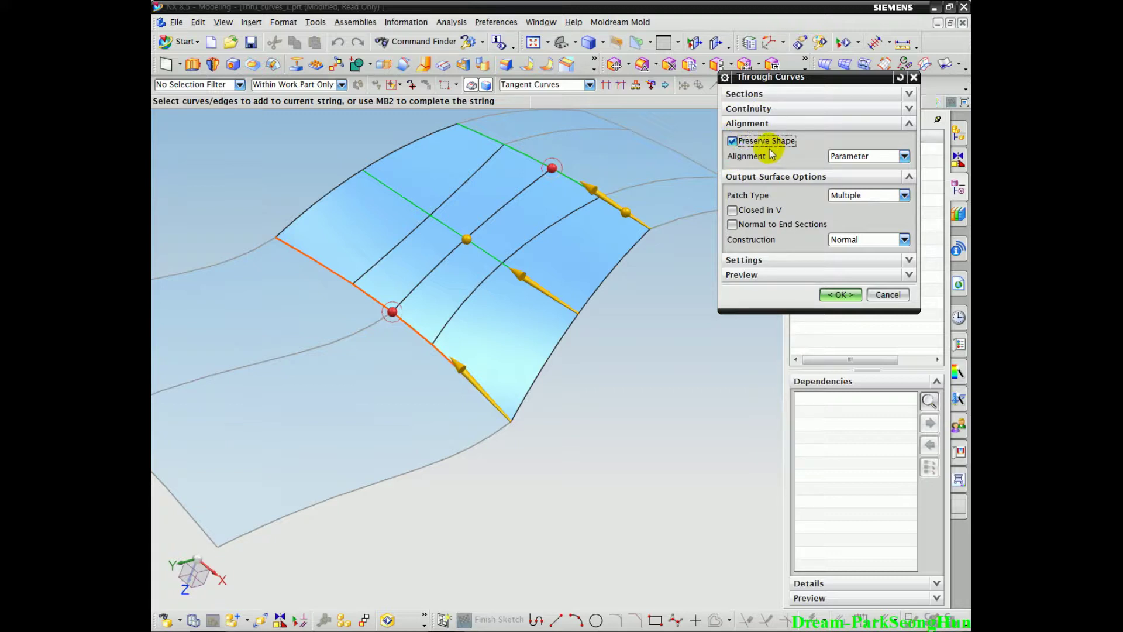
{"action": "left_click", "coordinate": [741, 141]}
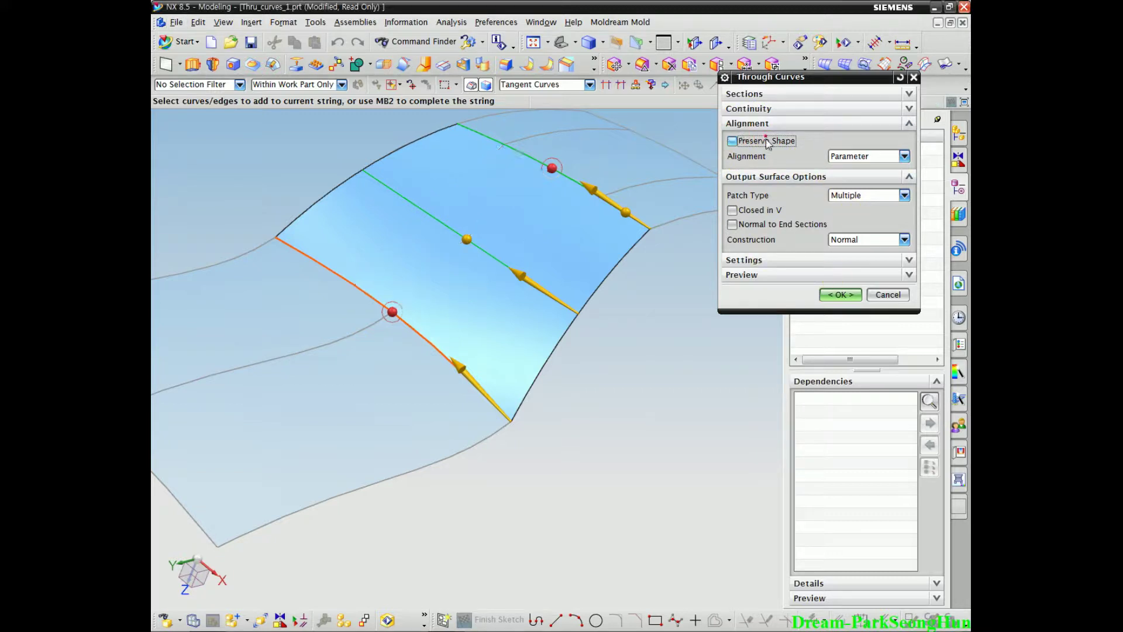
Review the surface's body and tolerance settings and the available alignment methods, then accept the feature with Parameter alignment
{"action": "left_click", "coordinate": [748, 261]}
{"action": "middle_click_drag", "start_coordinate": [531, 335], "coordinate": [606, 322]}
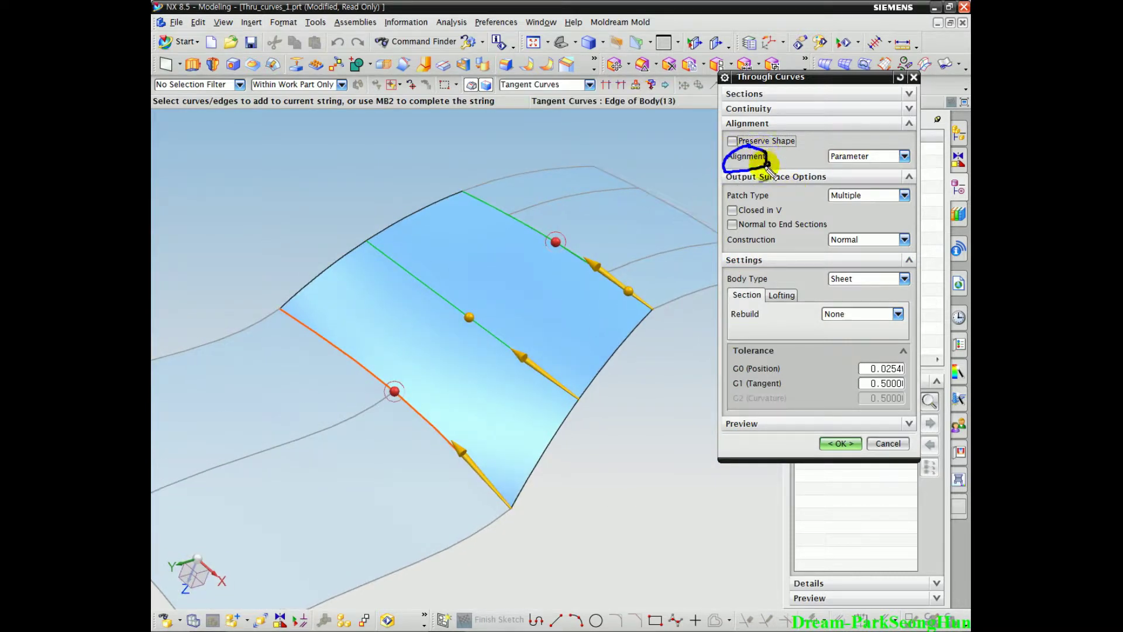
{"action": "left_click", "coordinate": [852, 155]}
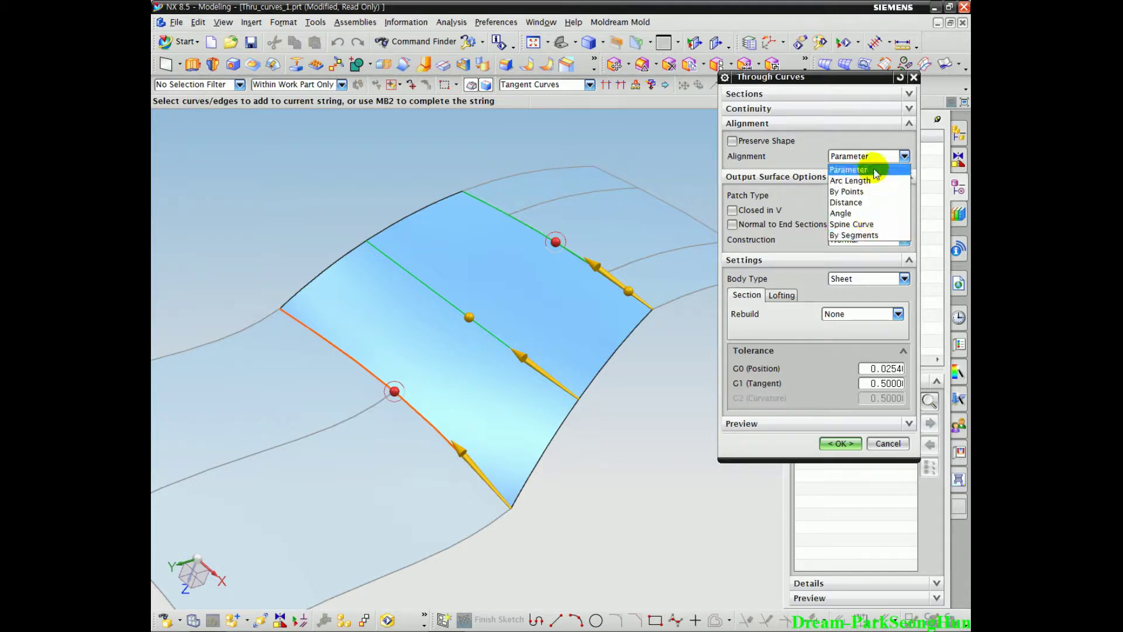
{"action": "left_click", "coordinate": [788, 159]}
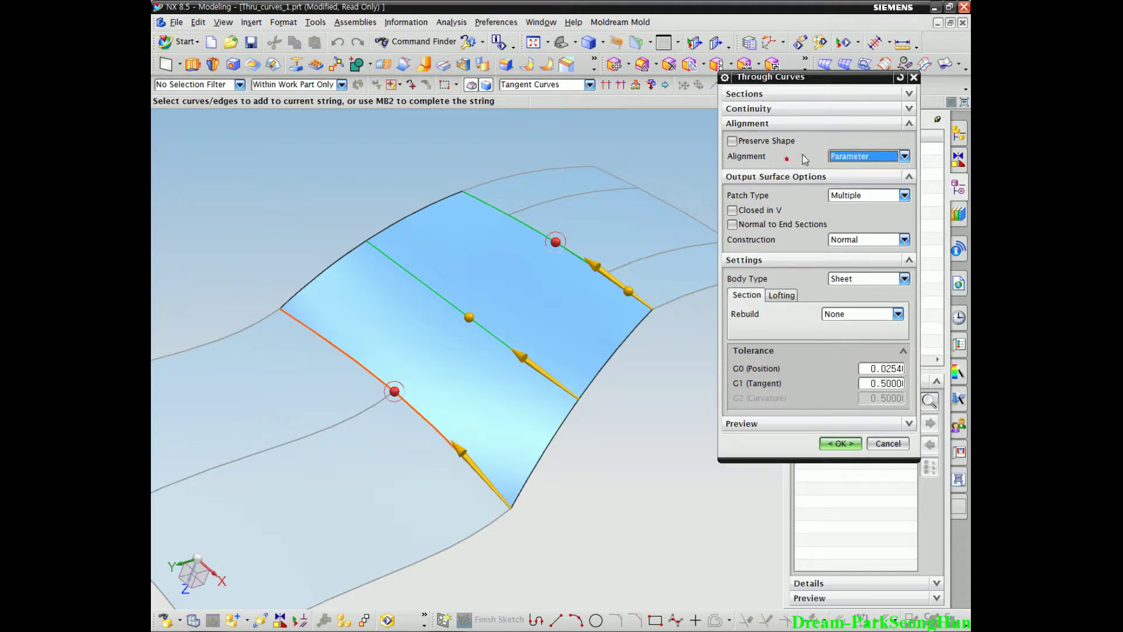
{"action": "left_click", "coordinate": [843, 443]}
{"action": "middle_click_drag", "start_coordinate": [330, 303], "coordinate": [363, 351], "text": "shift"}
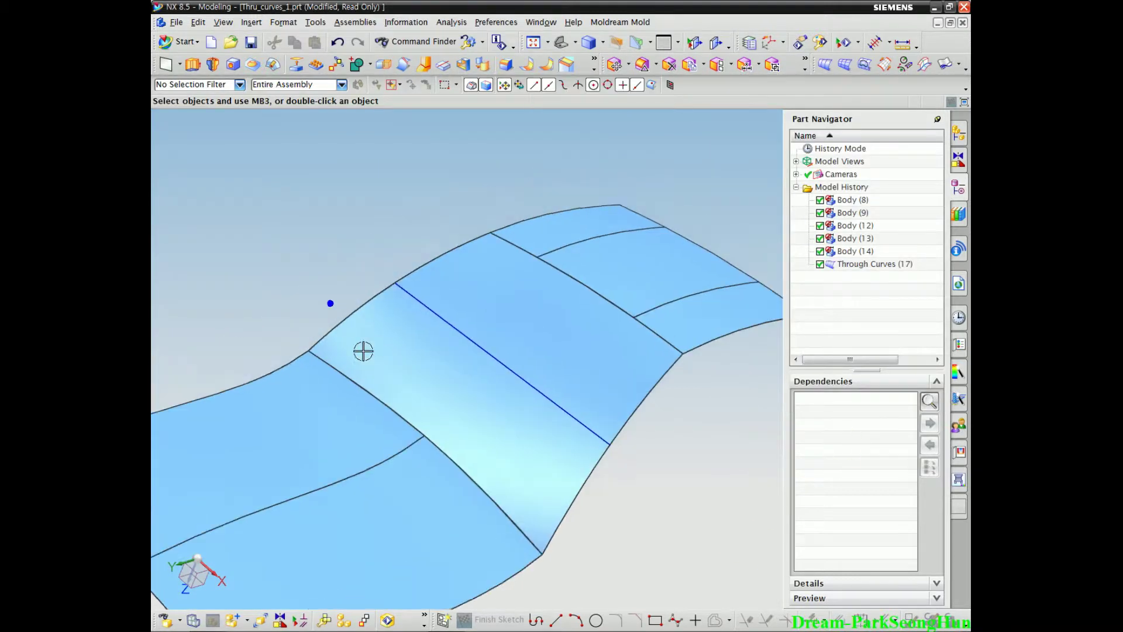
Open the part file Thru_curves_2.prt and look over its four open sketch profiles
{"action": "left_click", "coordinate": [234, 41]}
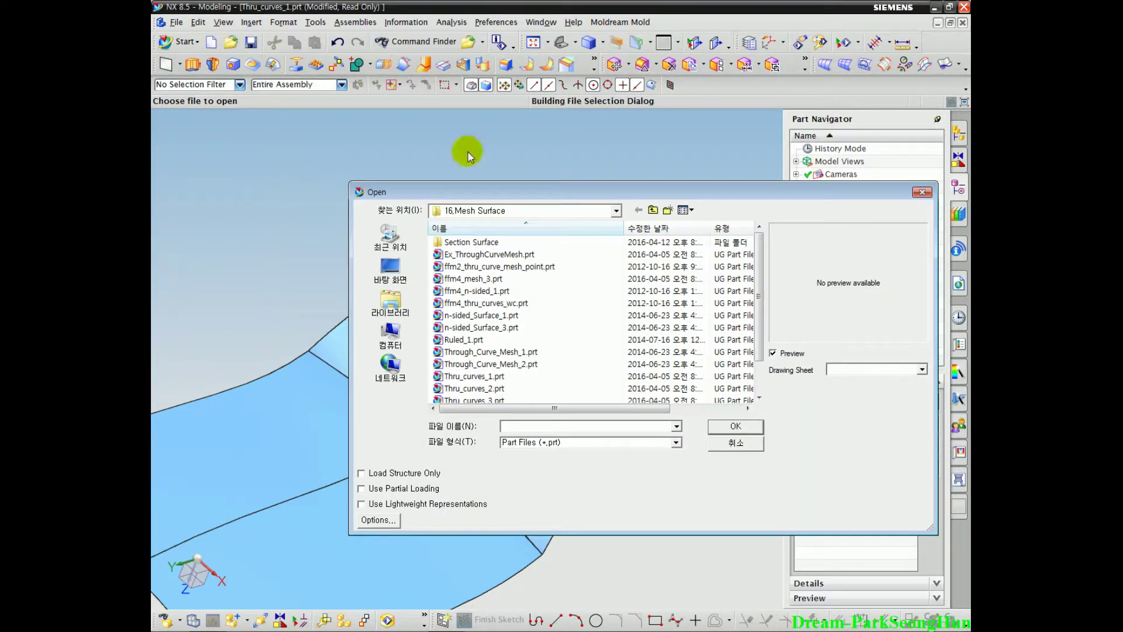
{"action": "scroll", "coordinate": [763, 304], "scroll_direction": "down", "scroll_amount": 1}
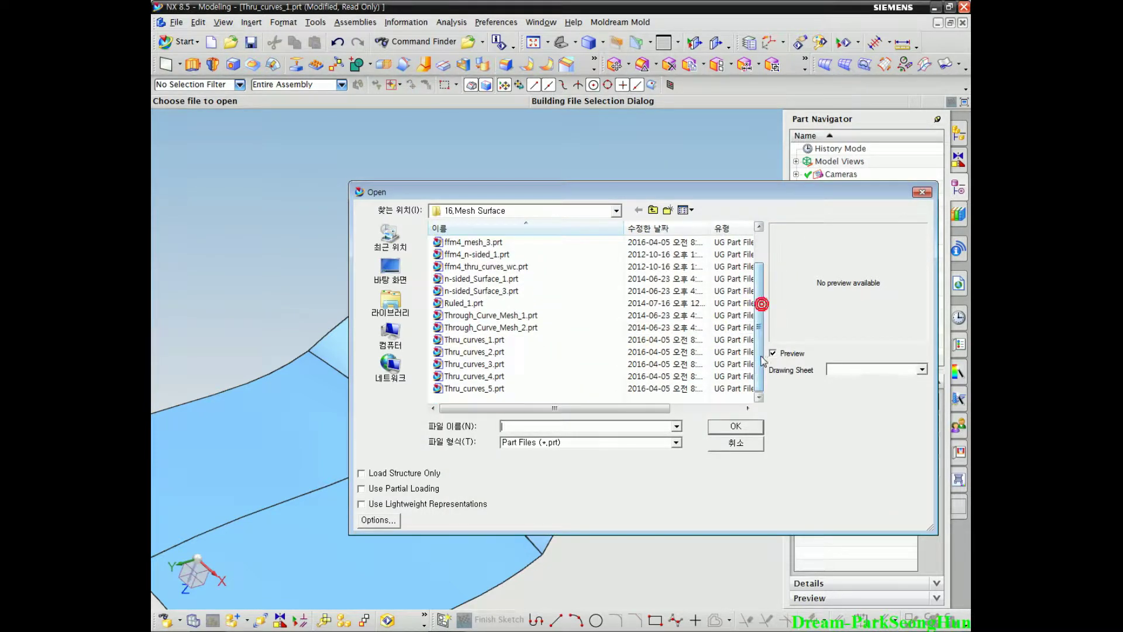
{"action": "left_click", "coordinate": [457, 351]}
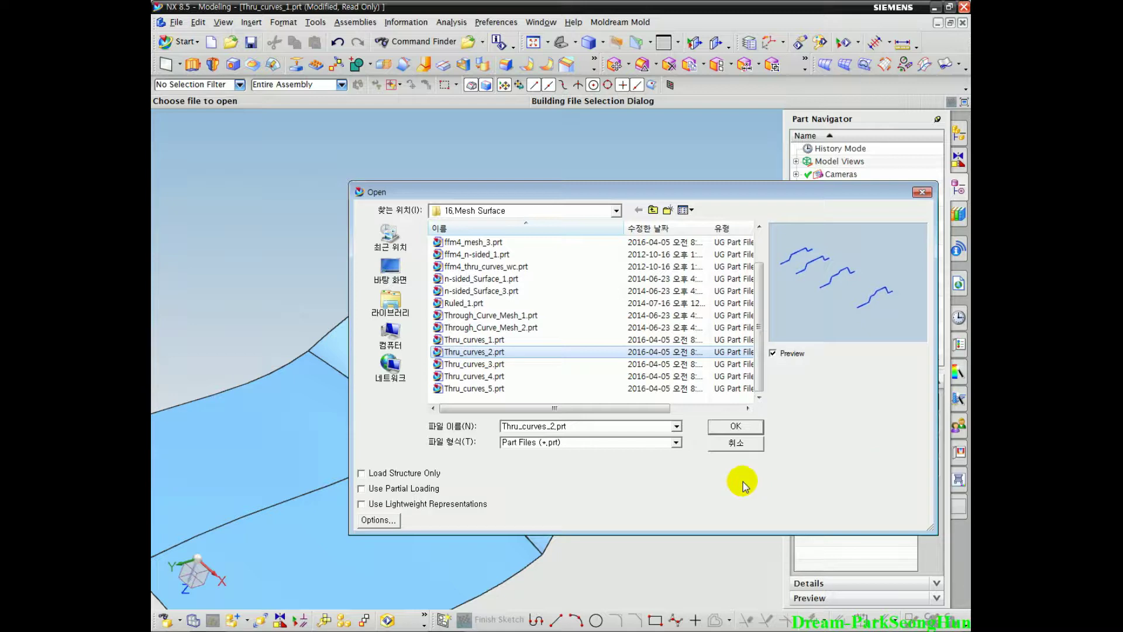
{"action": "left_click", "coordinate": [746, 426]}
{"action": "middle_click_drag", "start_coordinate": [442, 431], "coordinate": [470, 448], "text": "shift"}
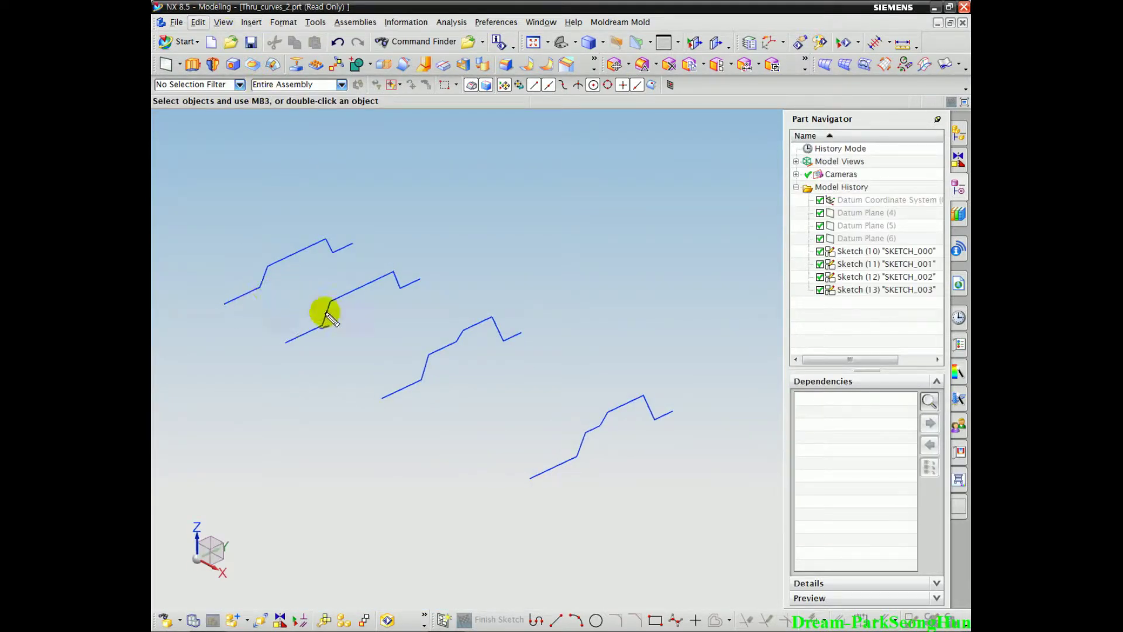
{"action": "mouse_move", "coordinate": [615, 501]}
{"action": "left_mouse_down"}
{"action": "mouse_move", "coordinate": [245, 326]}
{"action": "mouse_move", "coordinate": [526, 260]}
{"action": "mouse_move", "coordinate": [609, 461]}
{"action": "mouse_move", "coordinate": [580, 485]}
{"action": "left_mouse_up"}
{"action": "key", "text": "Escape"}
{"action": "middle_click_drag", "start_coordinate": [392, 257], "coordinate": [419, 264], "text": "shift"}
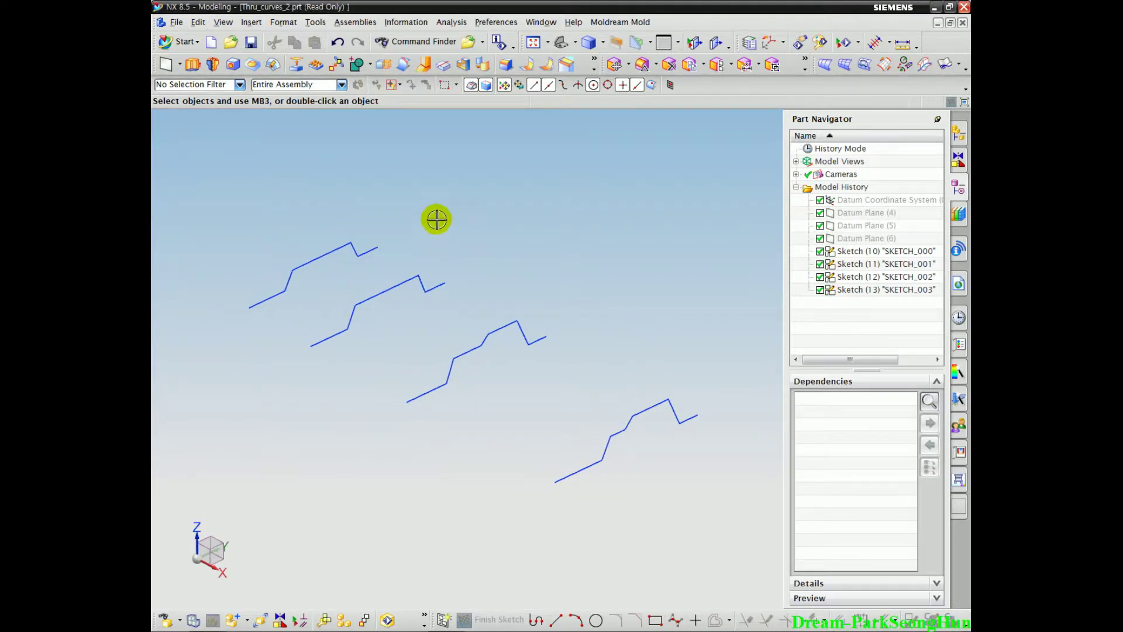
Start a Through Curves surface and set the curve selection rule to Connected Curves
{"action": "left_click", "coordinate": [251, 24]}
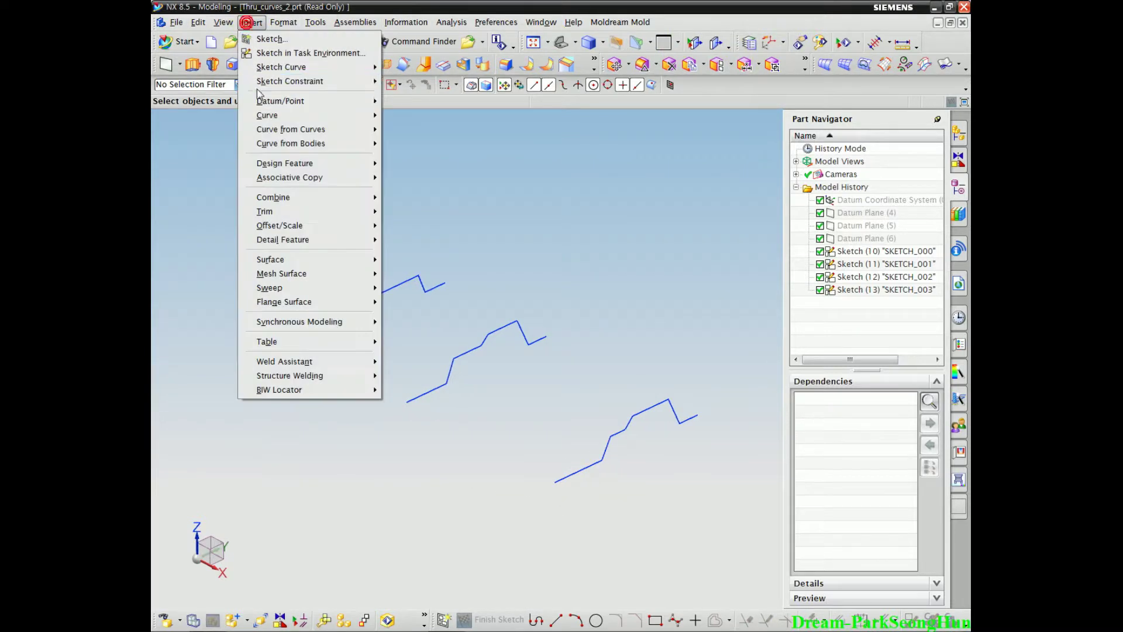
{"action": "mouse_move", "coordinate": [293, 275]}
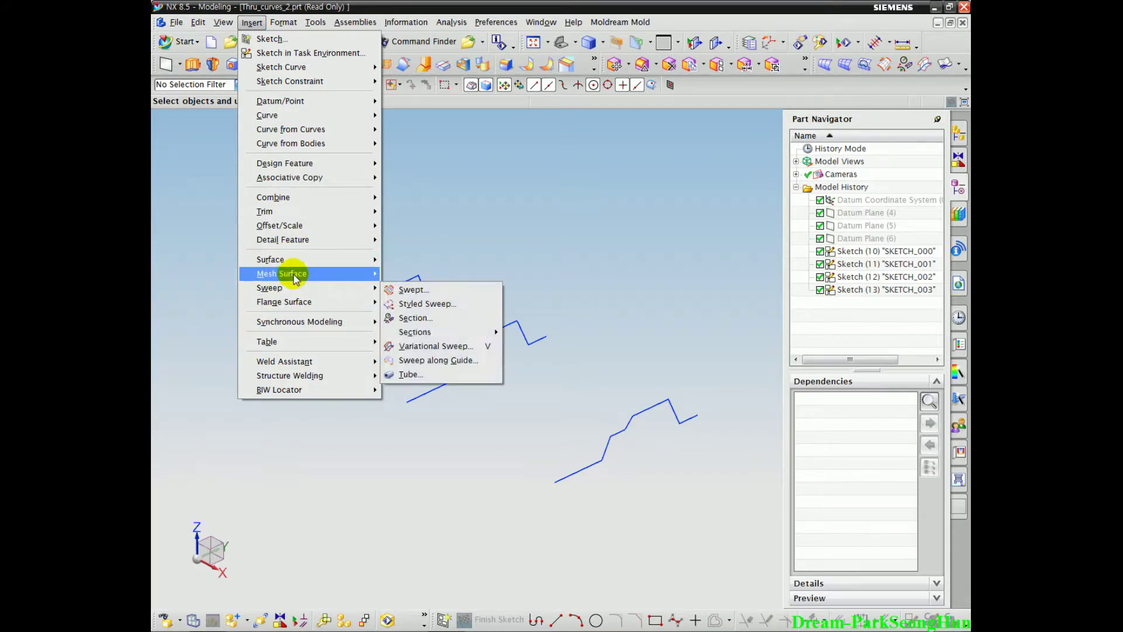
{"action": "left_click", "coordinate": [446, 291]}
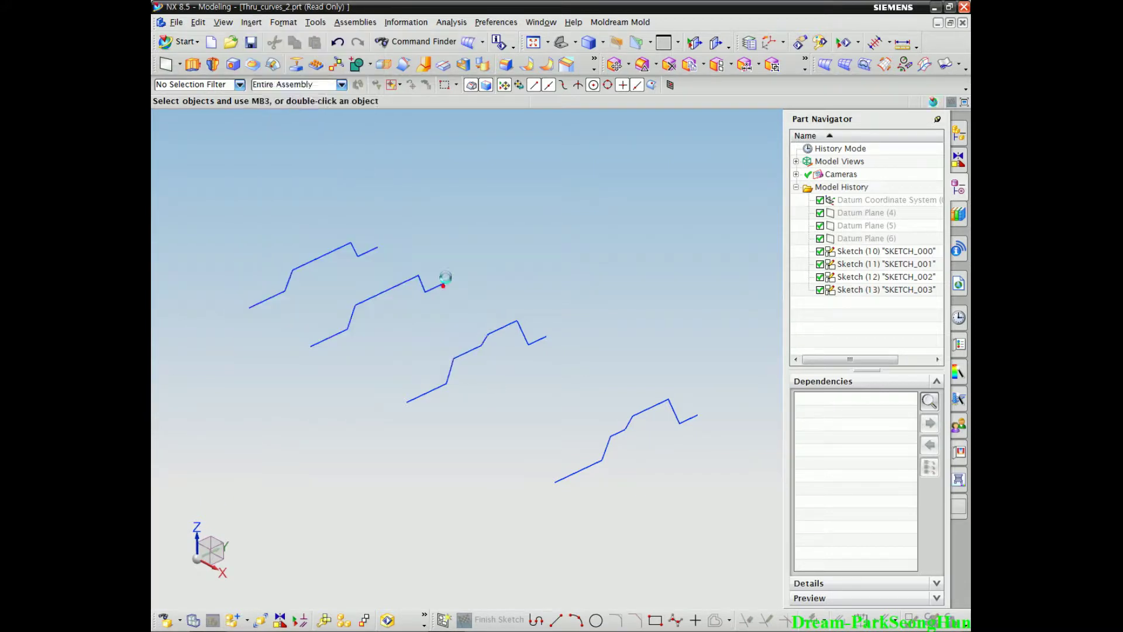
{"action": "left_click", "coordinate": [557, 344]}
{"action": "middle_click_drag", "start_coordinate": [410, 447], "coordinate": [455, 437], "text": "shift"}
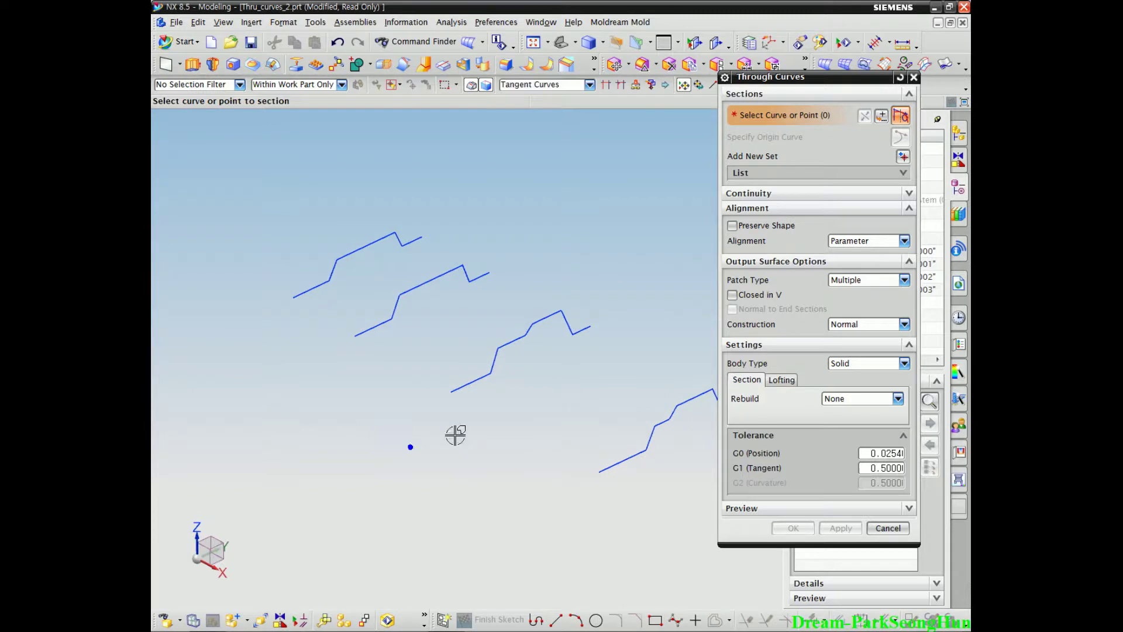
{"action": "scroll", "coordinate": [298, 295], "scroll_direction": "up", "scroll_amount": 2}
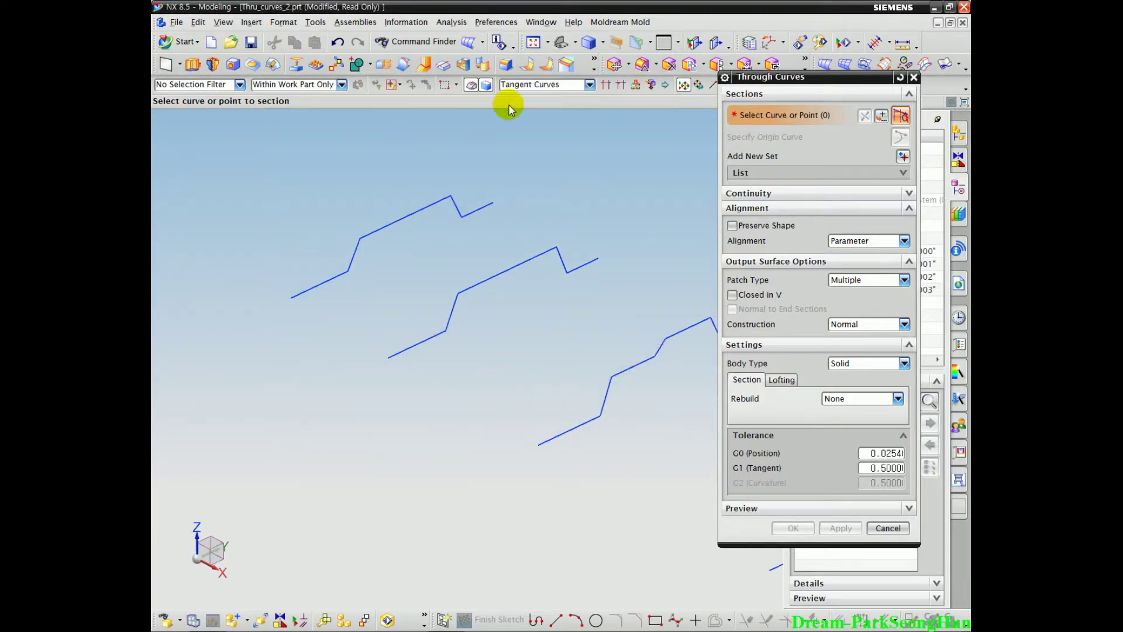
{"action": "left_click", "coordinate": [542, 85]}
{"action": "left_click", "coordinate": [530, 110]}
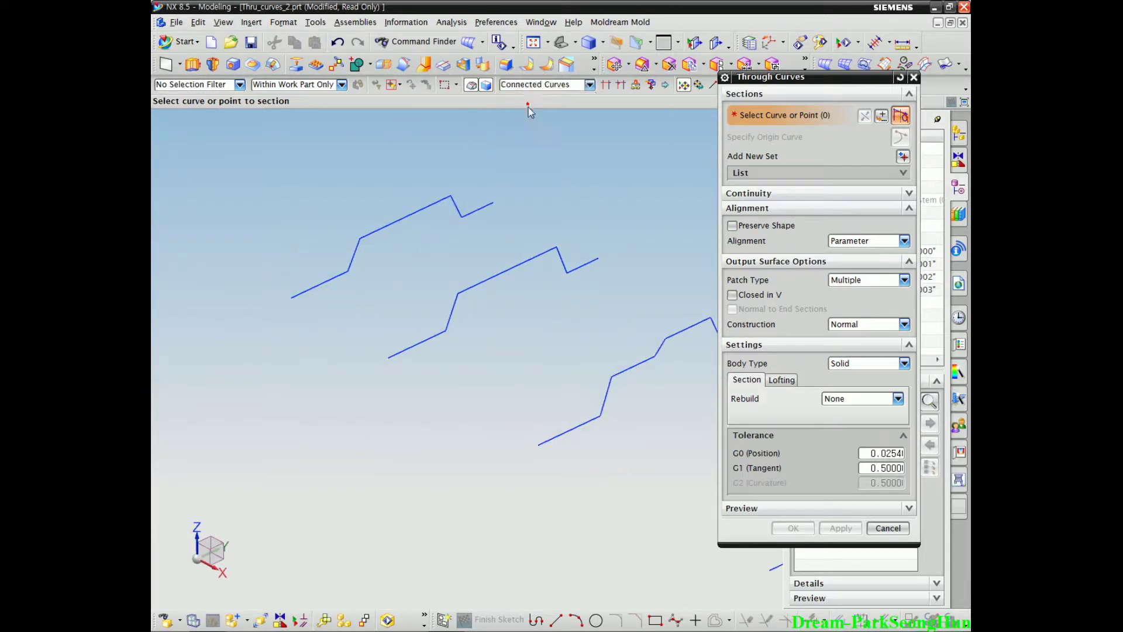
Select the four open sketch profiles in order as separate sections of the surface, starting each at the same lower end
{"action": "left_click", "coordinate": [299, 292]}
{"action": "middle_click", "coordinate": [490, 443]}
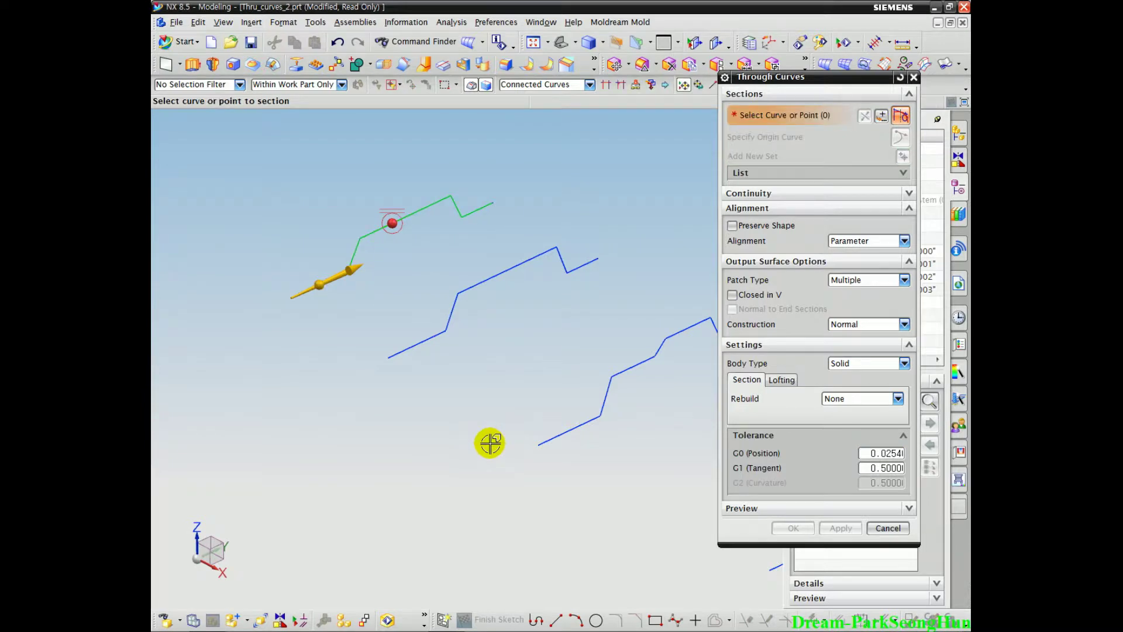
{"action": "left_click", "coordinate": [402, 356]}
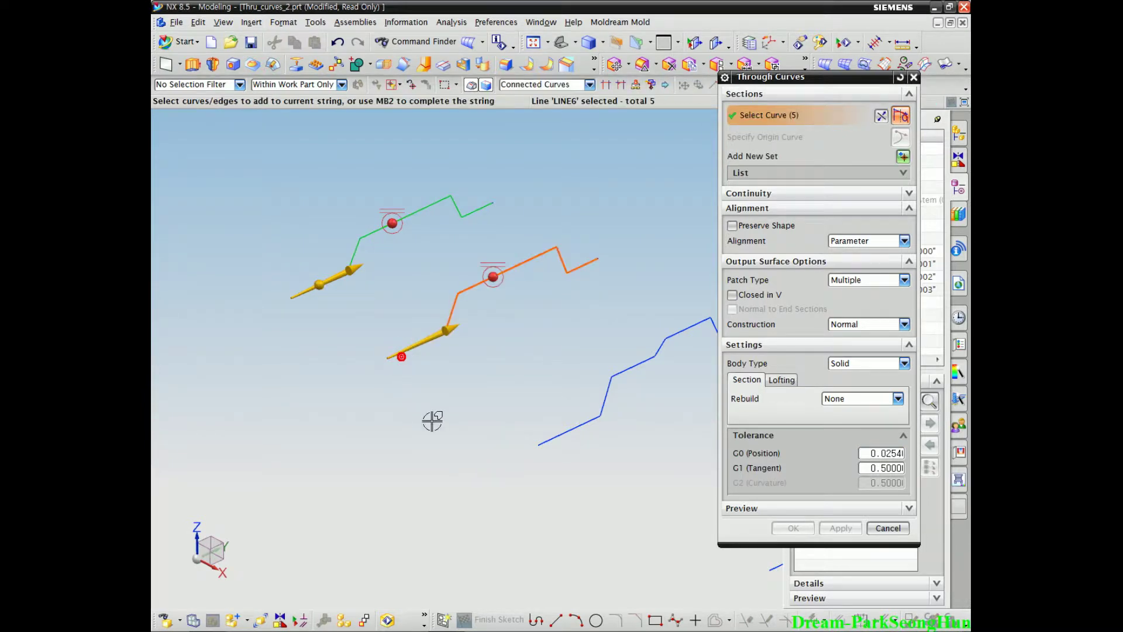
{"action": "middle_click", "coordinate": [556, 515]}
{"action": "middle_click_drag", "start_coordinate": [556, 514], "coordinate": [366, 421], "text": "shift"}
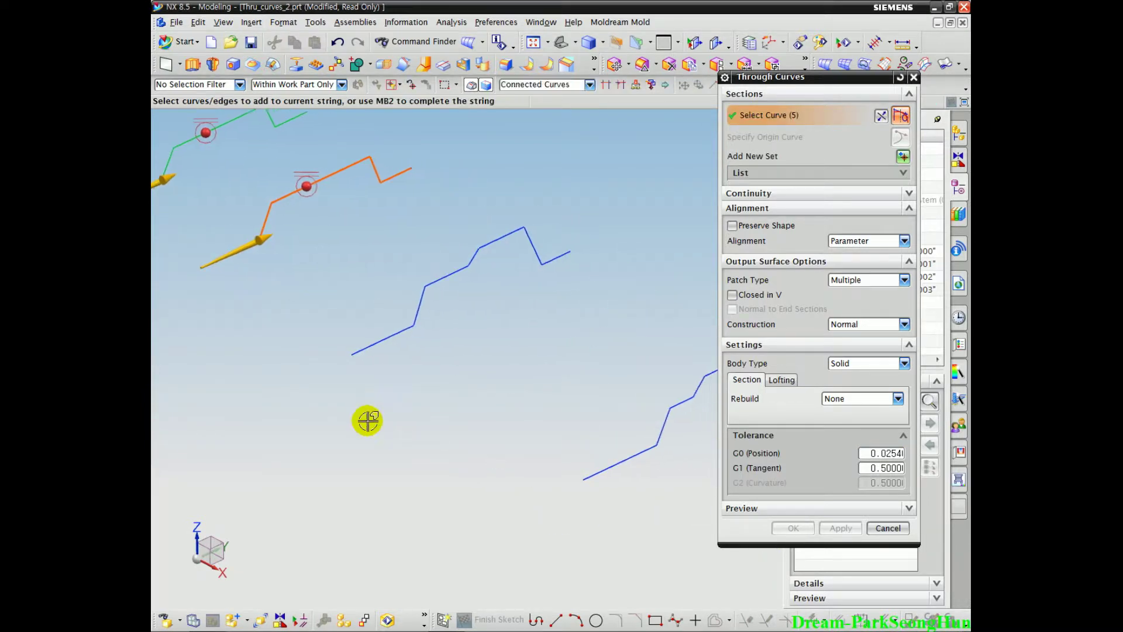
{"action": "left_click", "coordinate": [370, 339]}
{"action": "middle_click", "coordinate": [609, 481]}
{"action": "middle_click_drag", "start_coordinate": [610, 481], "coordinate": [384, 377], "text": "shift"}
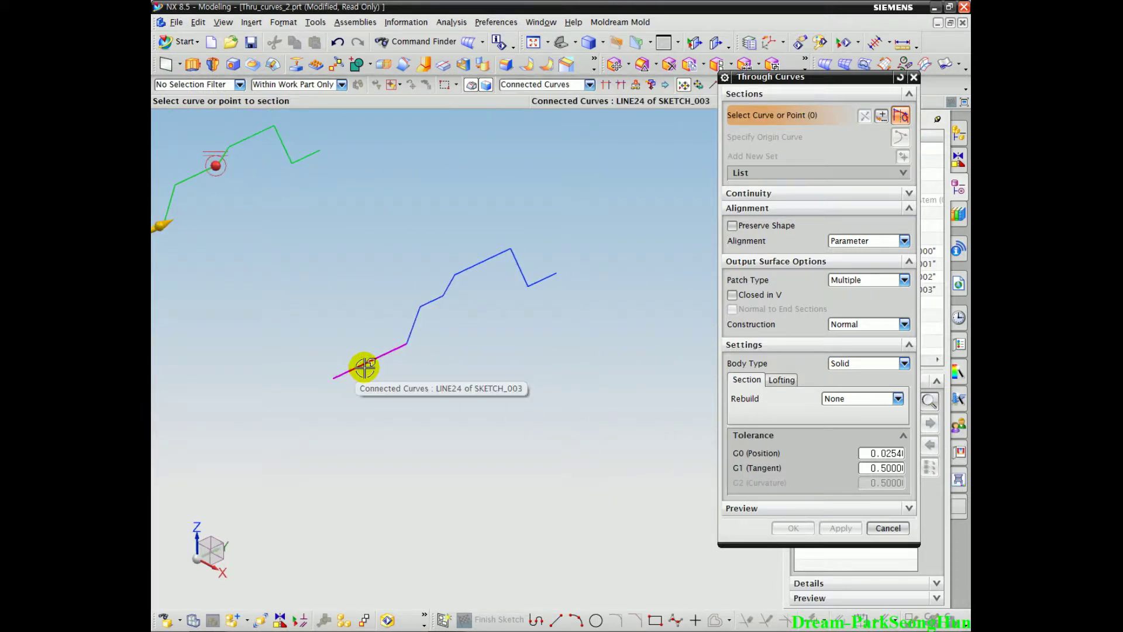
{"action": "left_click", "coordinate": [365, 368]}
{"action": "middle_click_drag", "start_coordinate": [438, 473], "coordinate": [564, 432], "text": "shift"}
{"action": "middle_click_drag", "start_coordinate": [414, 355], "coordinate": [434, 375], "text": "shift"}
{"action": "scroll", "coordinate": [434, 375], "scroll_direction": "up", "scroll_amount": 1}
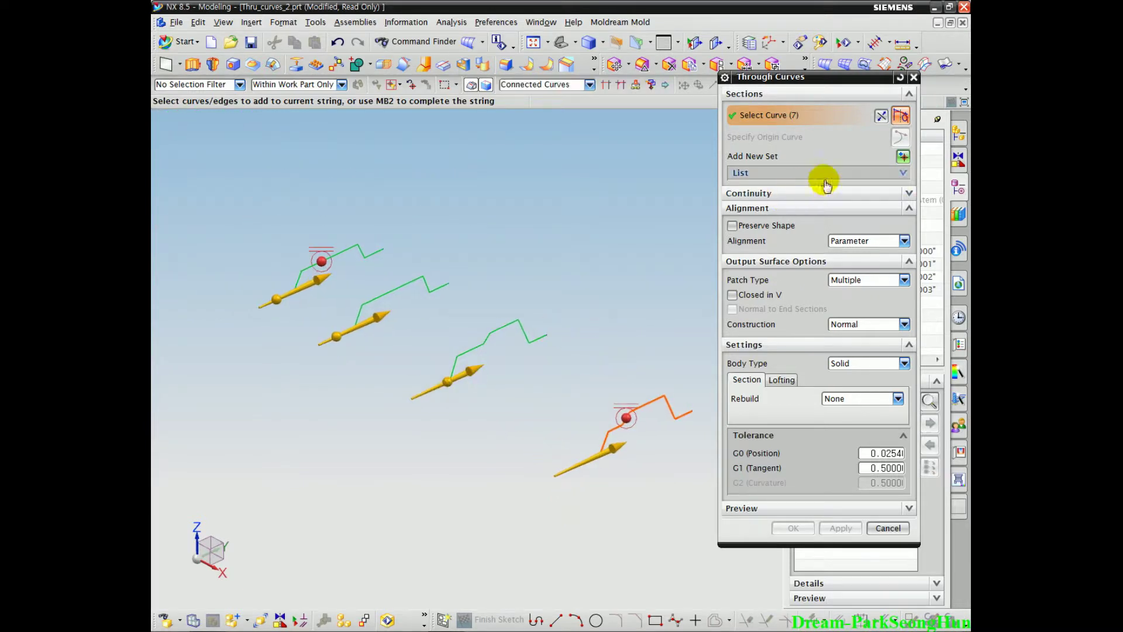
Set the continuity of both the first and last sections to G0 (Position)
{"action": "left_click", "coordinate": [807, 195]}
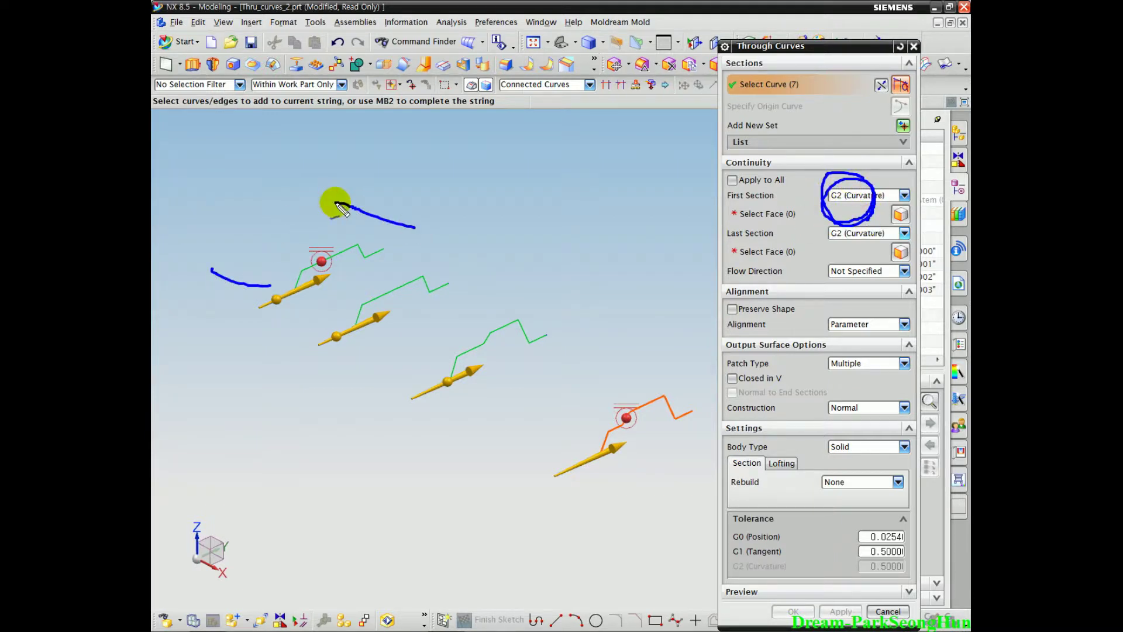
{"action": "left_click", "coordinate": [860, 195]}
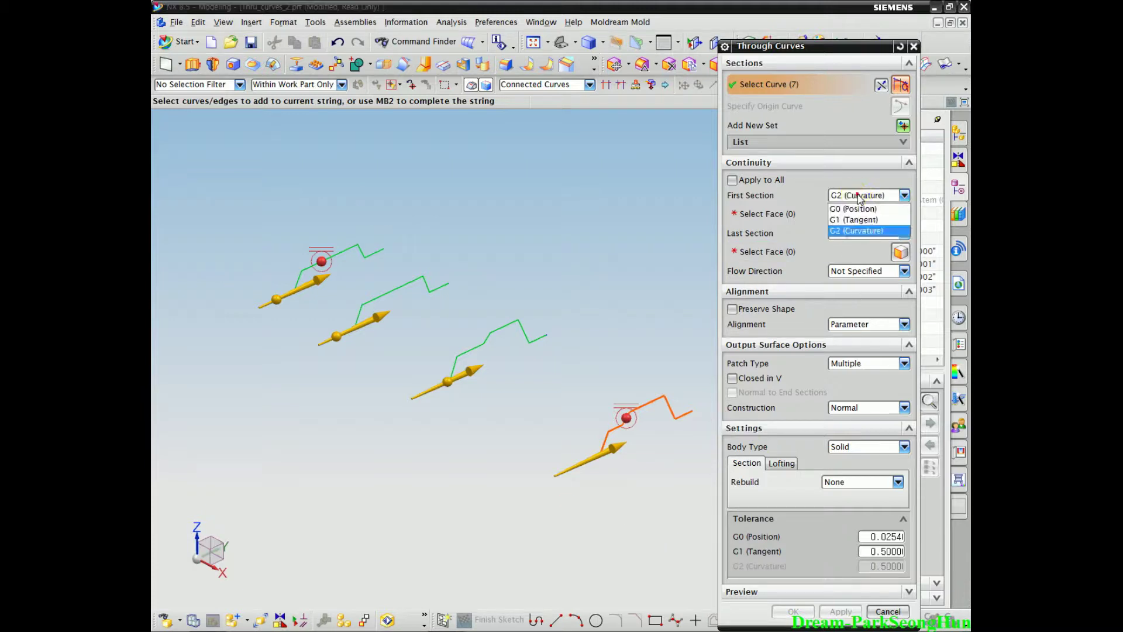
{"action": "left_click", "coordinate": [852, 204]}
{"action": "left_click", "coordinate": [851, 211]}
{"action": "left_click", "coordinate": [854, 222]}
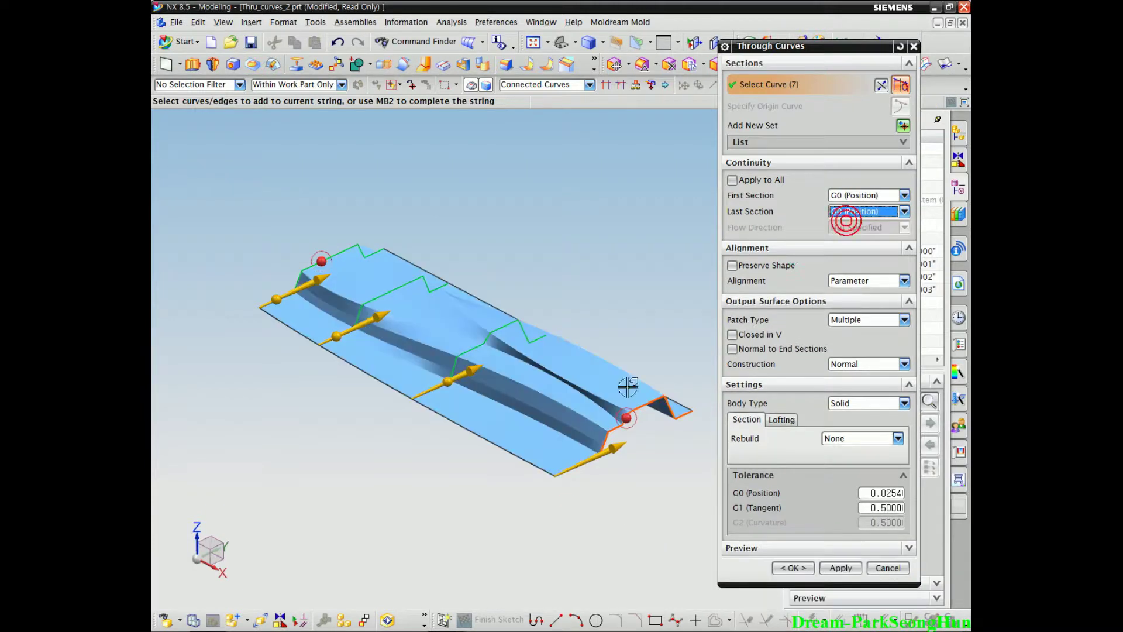
{"action": "mouse_move", "coordinate": [361, 495]}
{"action": "middle_mouse_down"}
{"action": "mouse_move", "coordinate": [356, 521]}
{"action": "mouse_move", "coordinate": [374, 568]}
{"action": "mouse_move", "coordinate": [377, 511]}
{"action": "mouse_move", "coordinate": [364, 519]}
{"action": "mouse_move", "coordinate": [377, 502]}
{"action": "middle_mouse_up"}
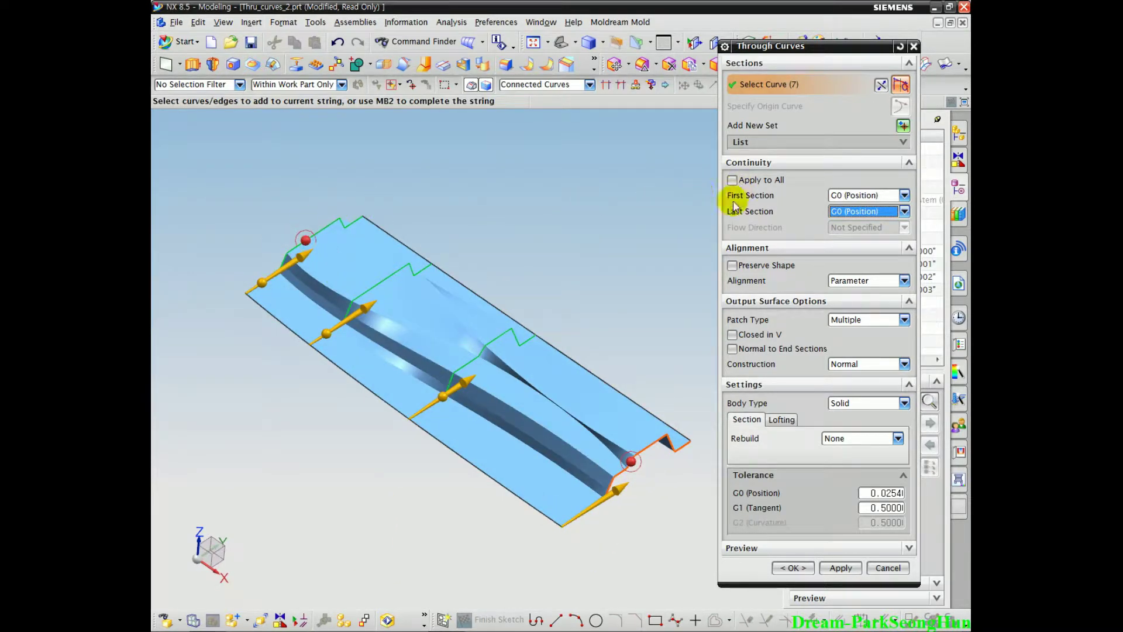
Set the surface's alignment to By Points and turn on Preserve Shape
{"action": "left_click", "coordinate": [854, 281]}
{"action": "left_click", "coordinate": [852, 317]}
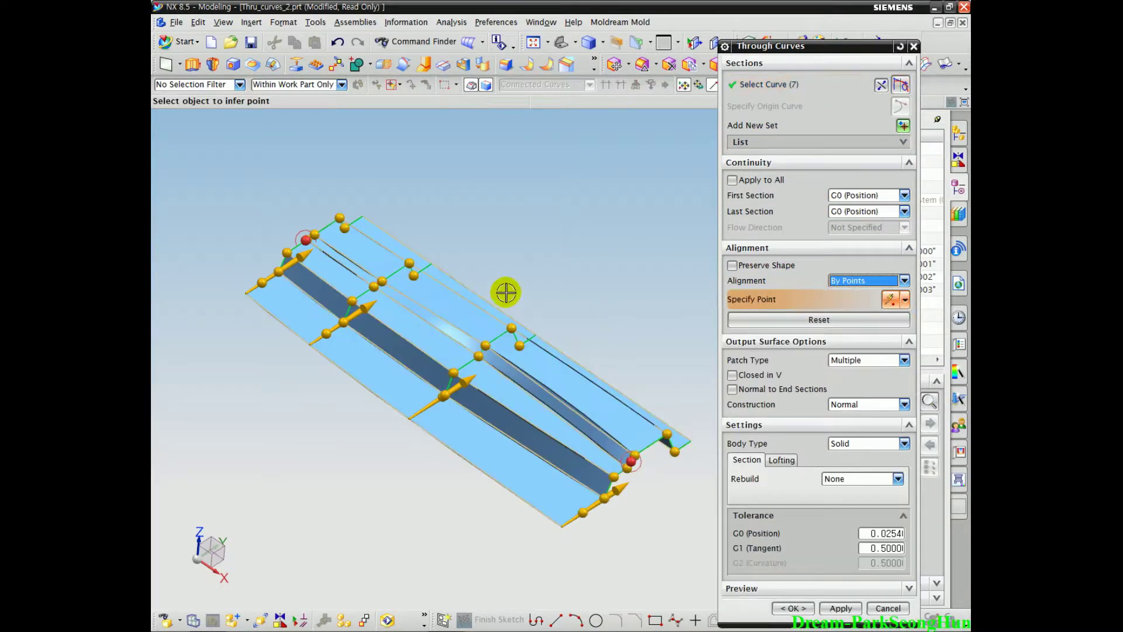
{"action": "scroll", "coordinate": [330, 239], "scroll_direction": "down", "scroll_amount": 5}
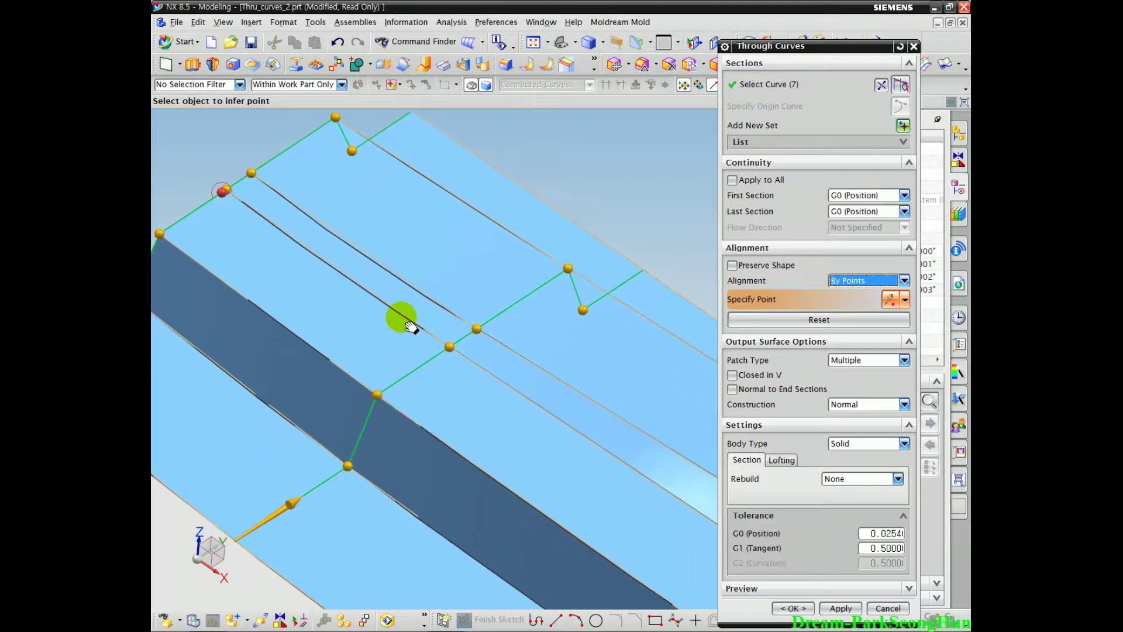
{"action": "left_click", "coordinate": [790, 266]}
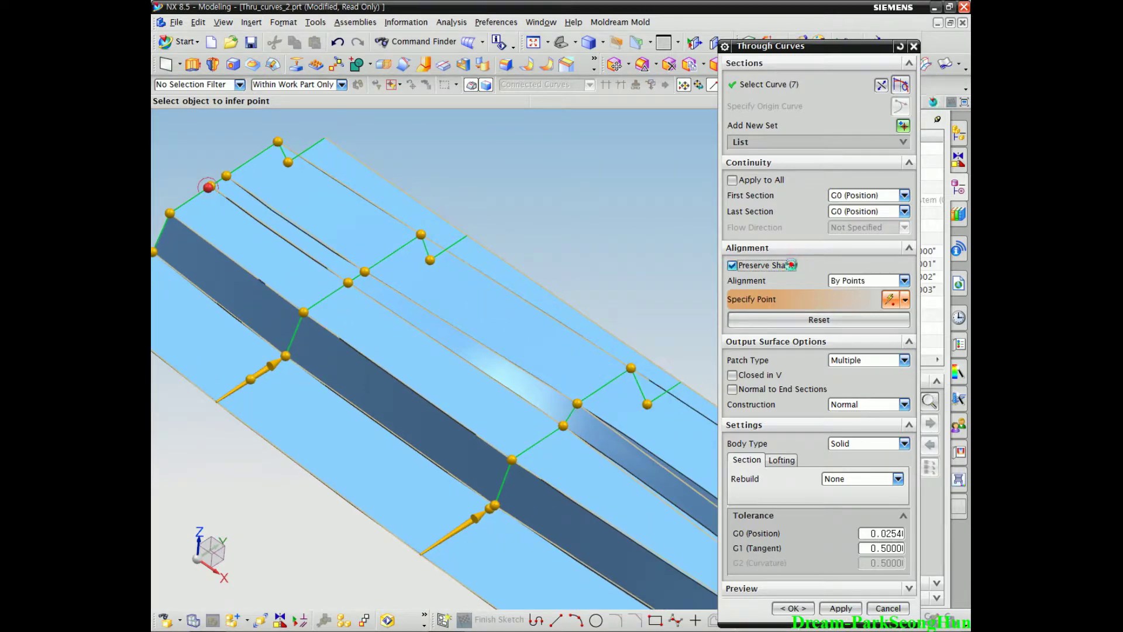
Examine the alignment points and lengthwise edges of the previewed surface around the first and second profiles
{"action": "middle_click_drag", "start_coordinate": [286, 476], "coordinate": [450, 470]}
{"action": "scroll", "coordinate": [449, 469], "scroll_direction": "down", "scroll_amount": 1}
{"action": "middle_click_drag", "start_coordinate": [388, 431], "coordinate": [451, 481]}
{"action": "scroll", "coordinate": [451, 481], "scroll_direction": "down", "scroll_amount": 2}
{"action": "scroll", "coordinate": [451, 437], "scroll_direction": "up", "scroll_amount": 3}
{"action": "scroll", "coordinate": [331, 410], "scroll_direction": "down", "scroll_amount": 3}
{"action": "middle_click_drag", "start_coordinate": [331, 410], "coordinate": [382, 427], "text": "shift"}
{"action": "middle_click_drag", "start_coordinate": [268, 296], "coordinate": [288, 334], "text": "ctrl"}
{"action": "middle_click_drag", "start_coordinate": [288, 334], "coordinate": [372, 386], "text": "shift"}
{"action": "scroll", "coordinate": [402, 263], "scroll_direction": "up", "scroll_amount": 1}
{"action": "middle_click_drag", "start_coordinate": [396, 278], "coordinate": [446, 221], "text": "shift"}
{"action": "middle_click_drag", "start_coordinate": [308, 217], "coordinate": [345, 237], "text": "shift"}
{"action": "scroll", "coordinate": [348, 240], "scroll_direction": "up", "scroll_amount": 1}
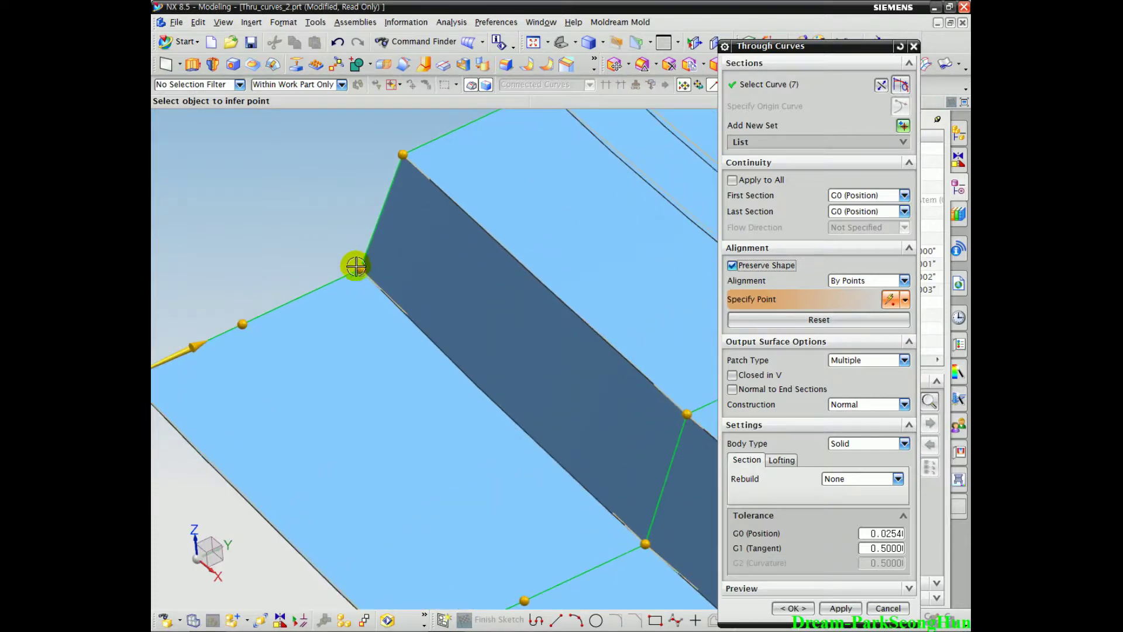
Move the alignment point at the second profile's upper step corner along the section to about 50.9 %, and reset the alignment points
{"action": "left_click", "coordinate": [358, 267]}
{"action": "mouse_move", "coordinate": [357, 267]}
{"action": "left_mouse_down"}
{"action": "mouse_move", "coordinate": [296, 293]}
{"action": "mouse_move", "coordinate": [358, 267]}
{"action": "left_mouse_up"}
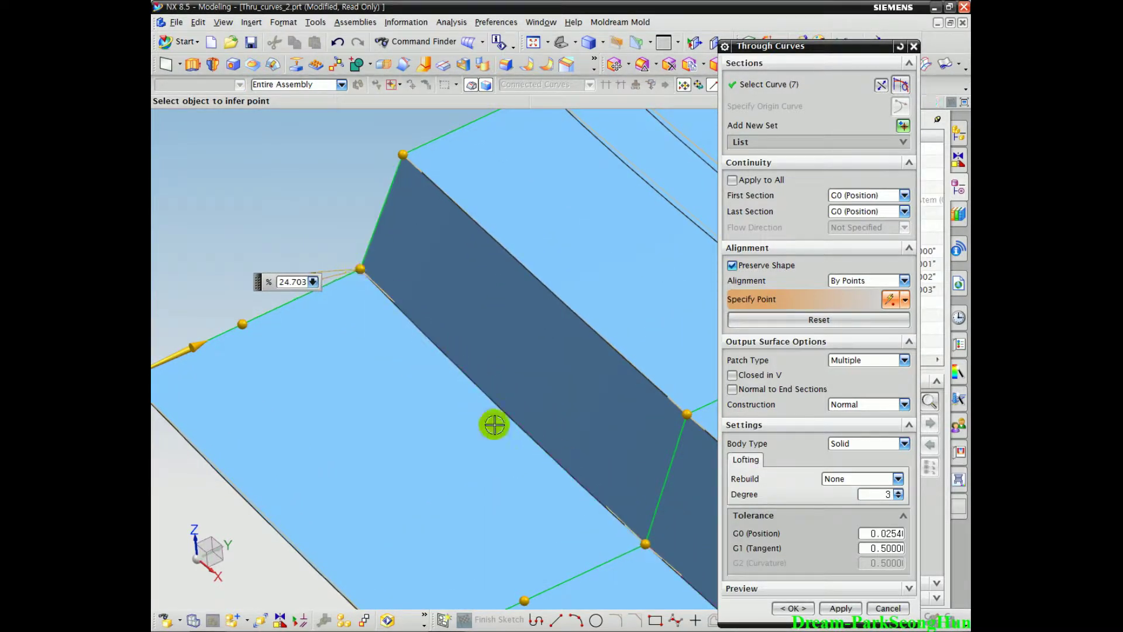
{"action": "middle_click_drag", "start_coordinate": [507, 522], "coordinate": [359, 313], "text": "shift"}
{"action": "mouse_move", "coordinate": [495, 338]}
{"action": "left_mouse_down"}
{"action": "mouse_move", "coordinate": [445, 368]}
{"action": "mouse_move", "coordinate": [496, 337]}
{"action": "left_mouse_up"}
{"action": "scroll", "coordinate": [536, 442], "scroll_direction": "down", "scroll_amount": 2}
{"action": "middle_click_drag", "start_coordinate": [554, 430], "coordinate": [432, 450], "text": "shift"}
{"action": "scroll", "coordinate": [432, 450], "scroll_direction": "up", "scroll_amount": 1}
{"action": "left_click_drag", "start_coordinate": [412, 303], "coordinate": [515, 252]}
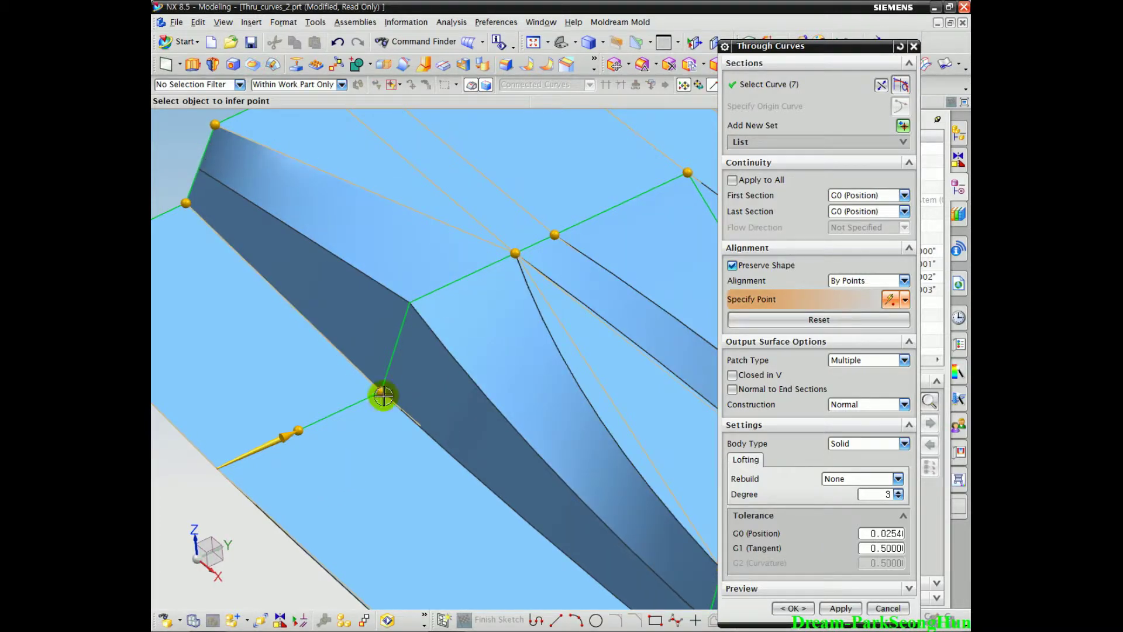
{"action": "left_click", "coordinate": [516, 253]}
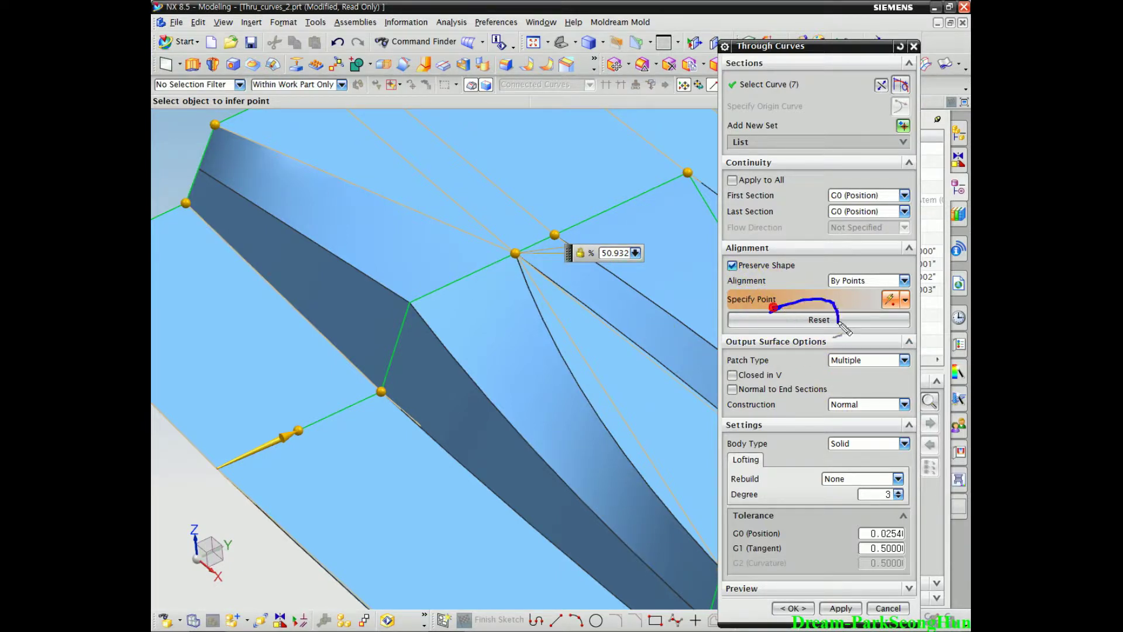
{"action": "left_click", "coordinate": [819, 319]}
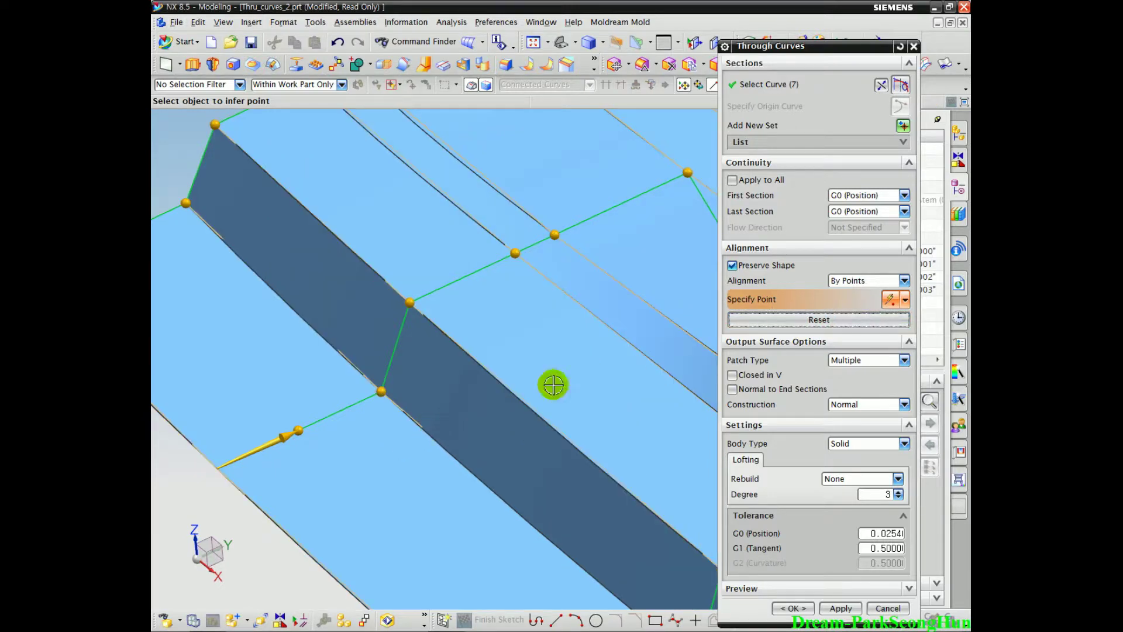
{"action": "middle_click_drag", "start_coordinate": [506, 455], "coordinate": [445, 316]}
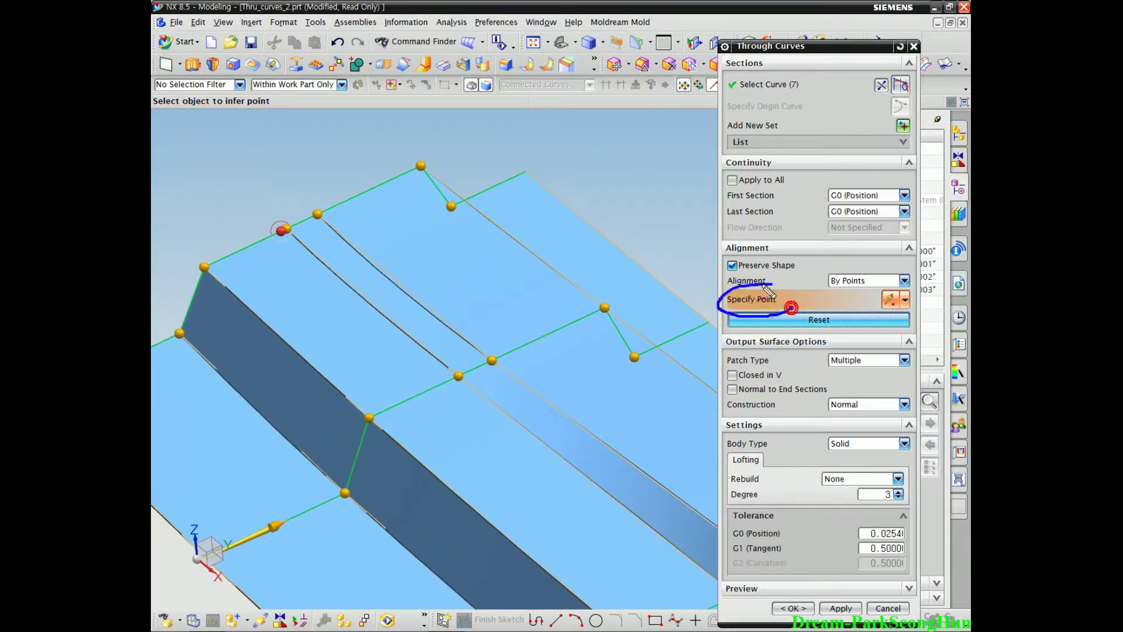
Add an alignment point at 94 % on the end segment of the first profile and delete it again
{"action": "middle_click_drag", "start_coordinate": [509, 268], "coordinate": [398, 277]}
{"action": "scroll", "coordinate": [398, 277], "scroll_direction": "down", "scroll_amount": 3}
{"action": "left_click", "coordinate": [411, 211]}
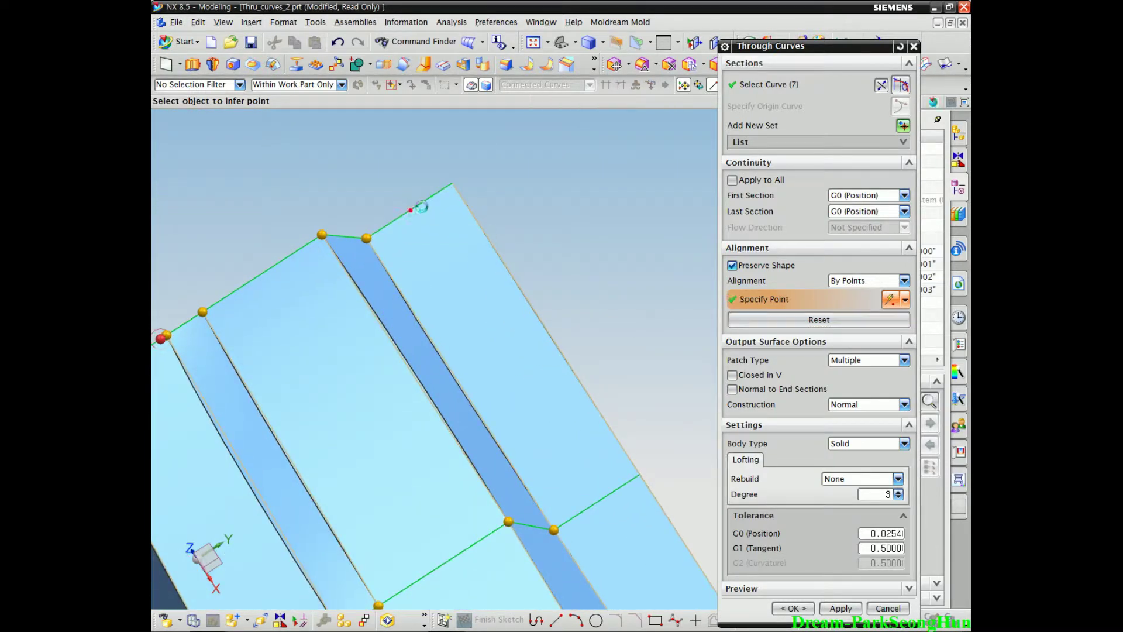
{"action": "left_click_drag", "start_coordinate": [410, 211], "coordinate": [445, 236]}
{"action": "scroll", "coordinate": [403, 216], "scroll_direction": "up", "scroll_amount": 2}
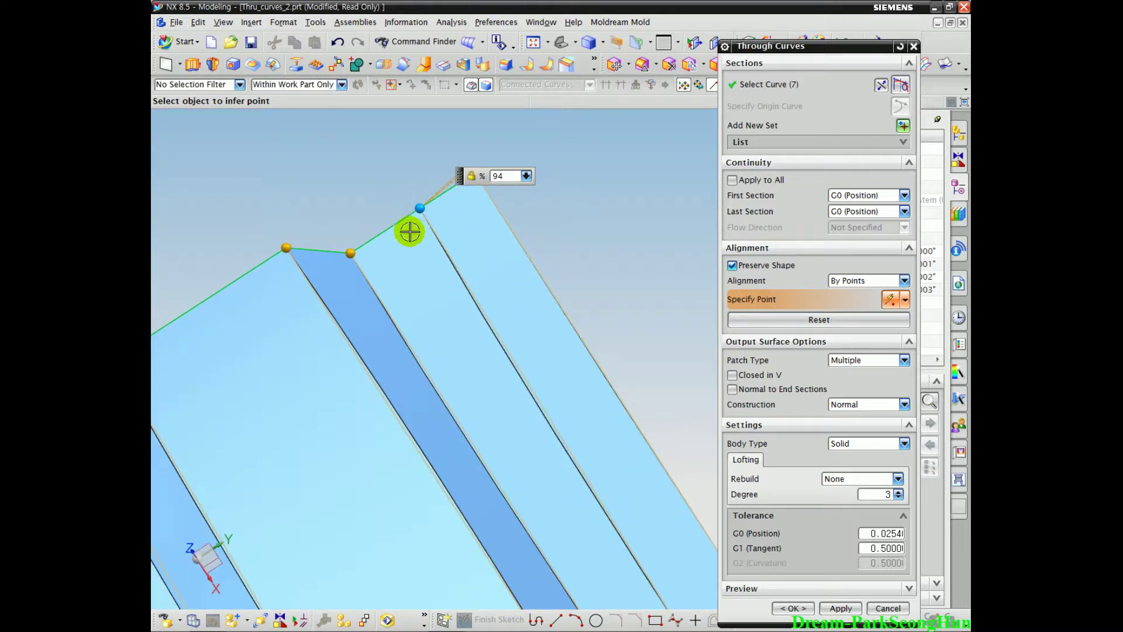
{"action": "right_click", "coordinate": [414, 208]}
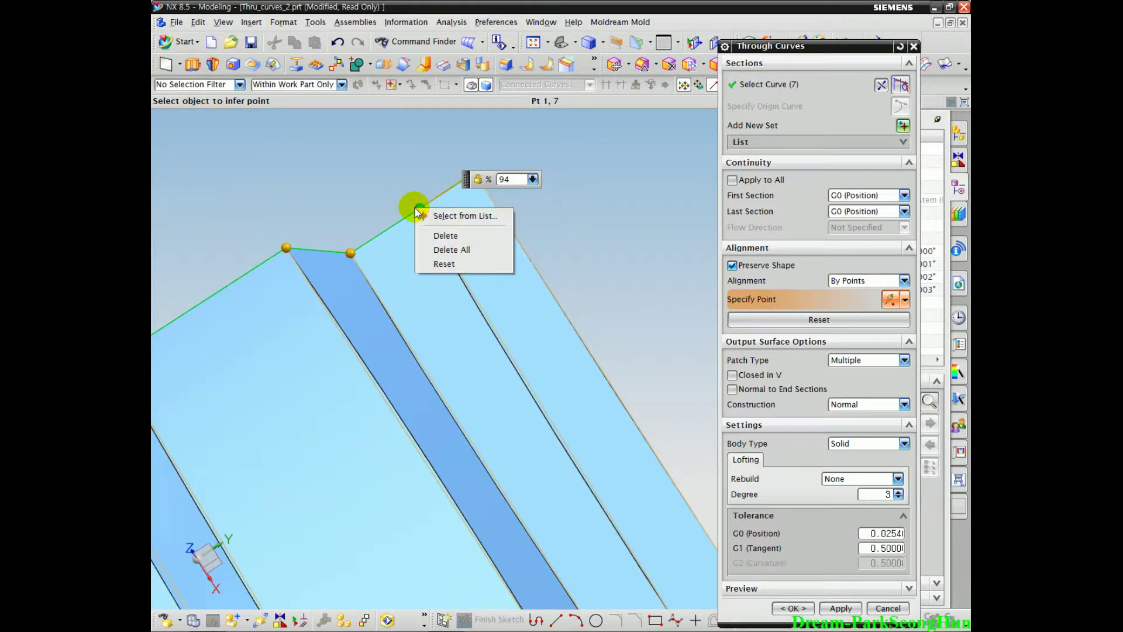
{"action": "left_click", "coordinate": [461, 236]}
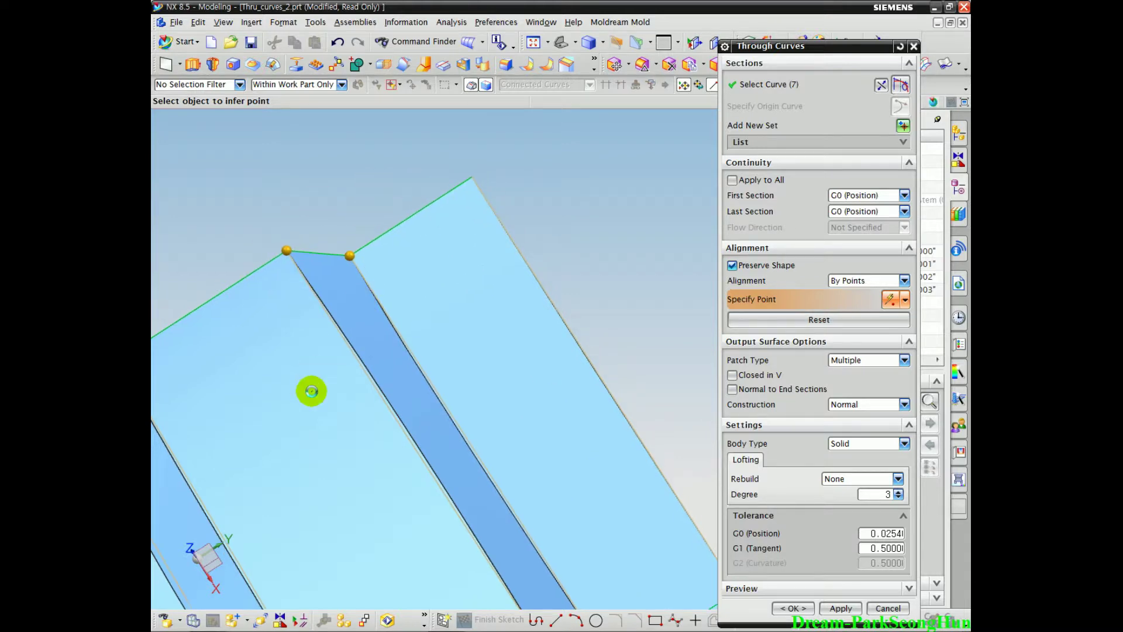
Switch the alignment to Parameter to compare the surface shape, and set it back to By Points
{"action": "scroll", "coordinate": [313, 372], "scroll_direction": "down", "scroll_amount": 4}
{"action": "middle_click_drag", "start_coordinate": [338, 339], "coordinate": [579, 461]}
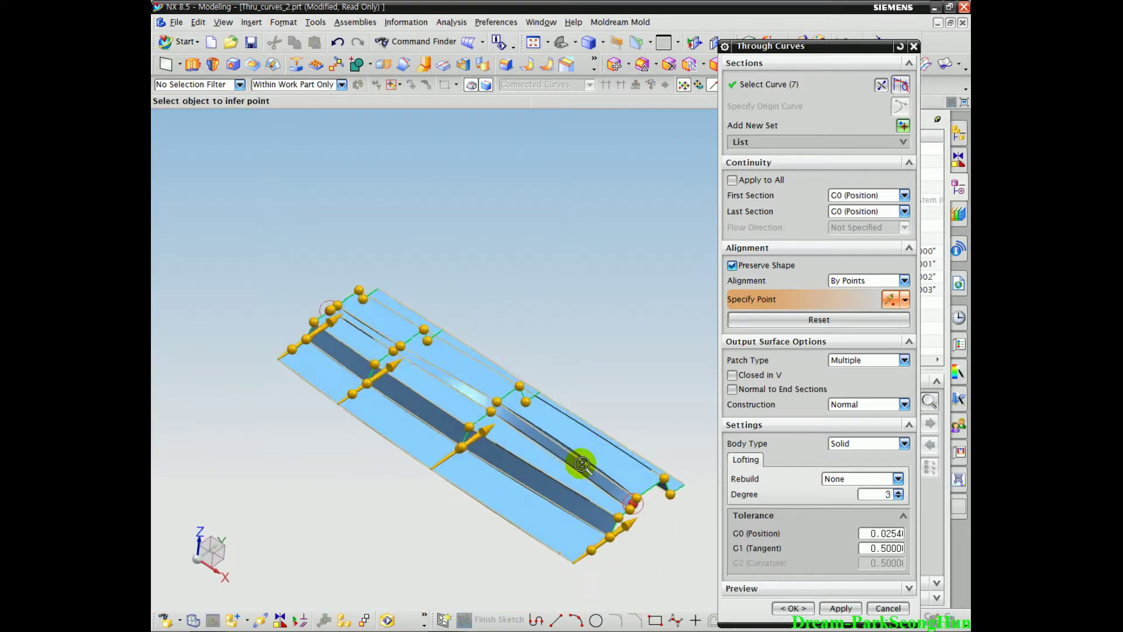
{"action": "scroll", "coordinate": [581, 475], "scroll_direction": "up", "scroll_amount": 3}
{"action": "left_click", "coordinate": [870, 280]}
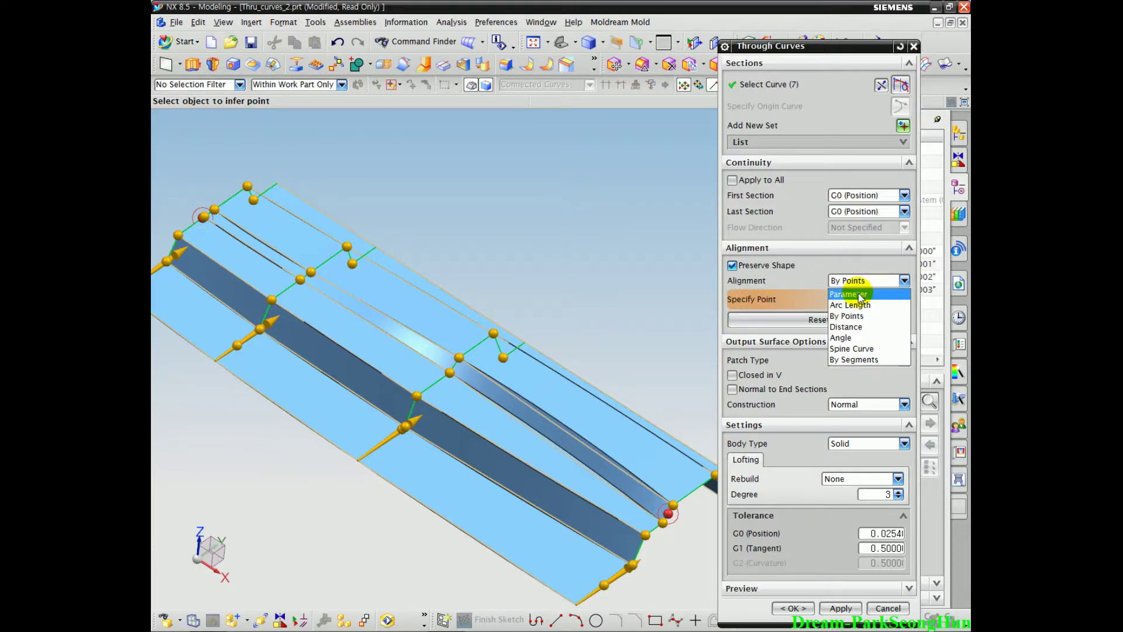
{"action": "left_click", "coordinate": [854, 292]}
{"action": "middle_click_drag", "start_coordinate": [545, 476], "coordinate": [492, 389]}
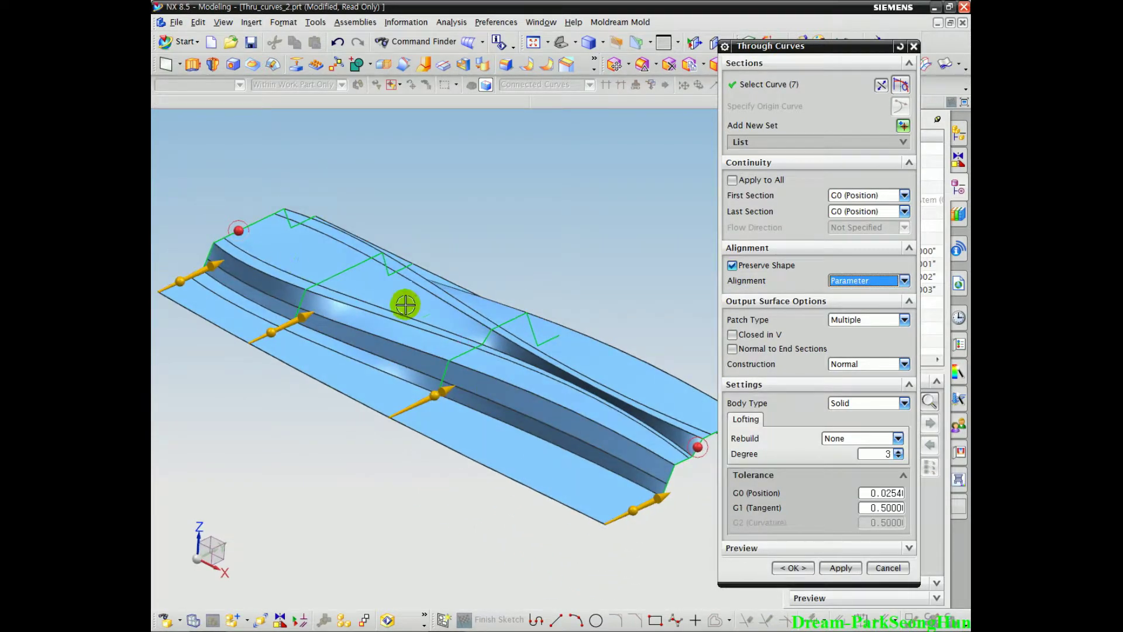
{"action": "middle_click_drag", "start_coordinate": [406, 304], "coordinate": [393, 321]}
{"action": "left_click", "coordinate": [847, 280]}
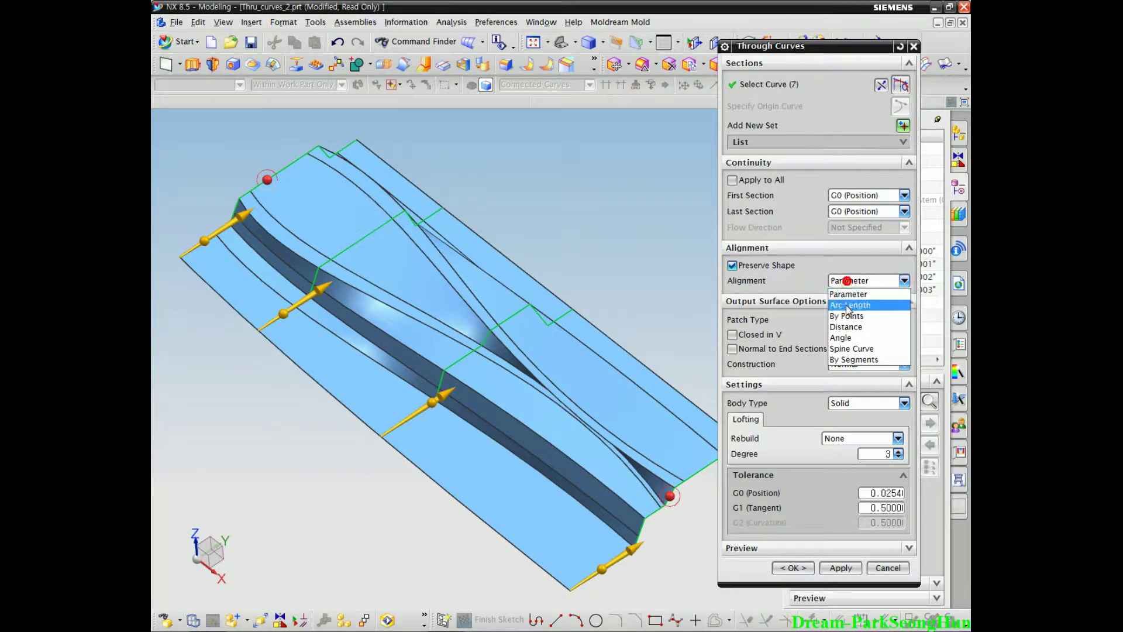
{"action": "left_click", "coordinate": [854, 314]}
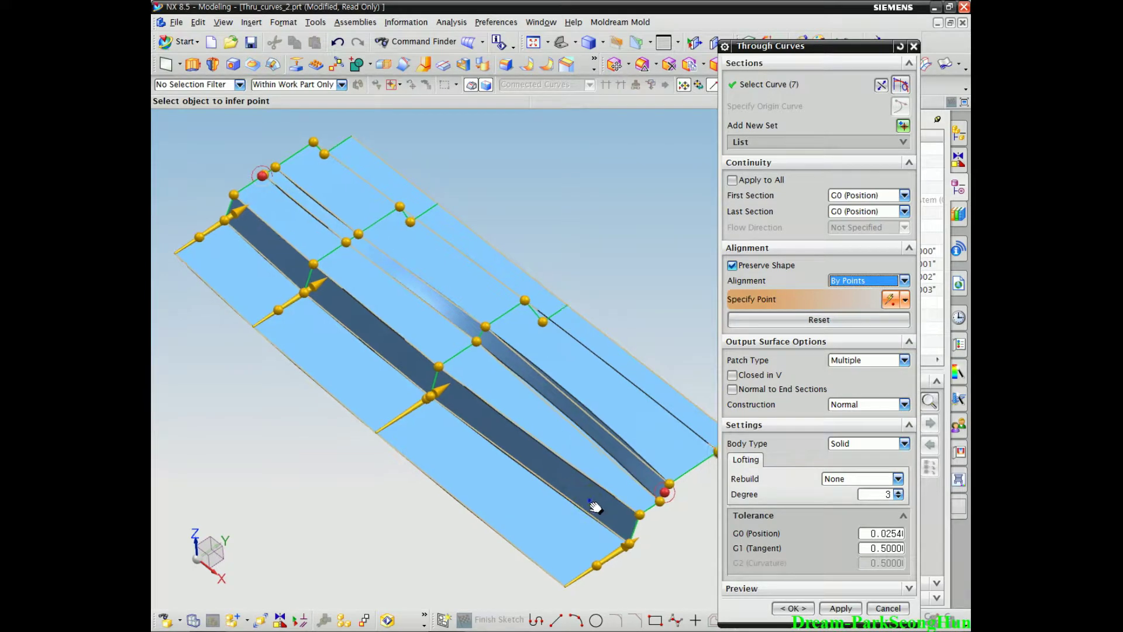
Create the Through Curves body with the By Points alignment, inspect its faces, and close the command
{"action": "middle_click_drag", "start_coordinate": [602, 439], "coordinate": [539, 489], "text": "shift"}
{"action": "middle_click_drag", "start_coordinate": [462, 449], "coordinate": [453, 402]}
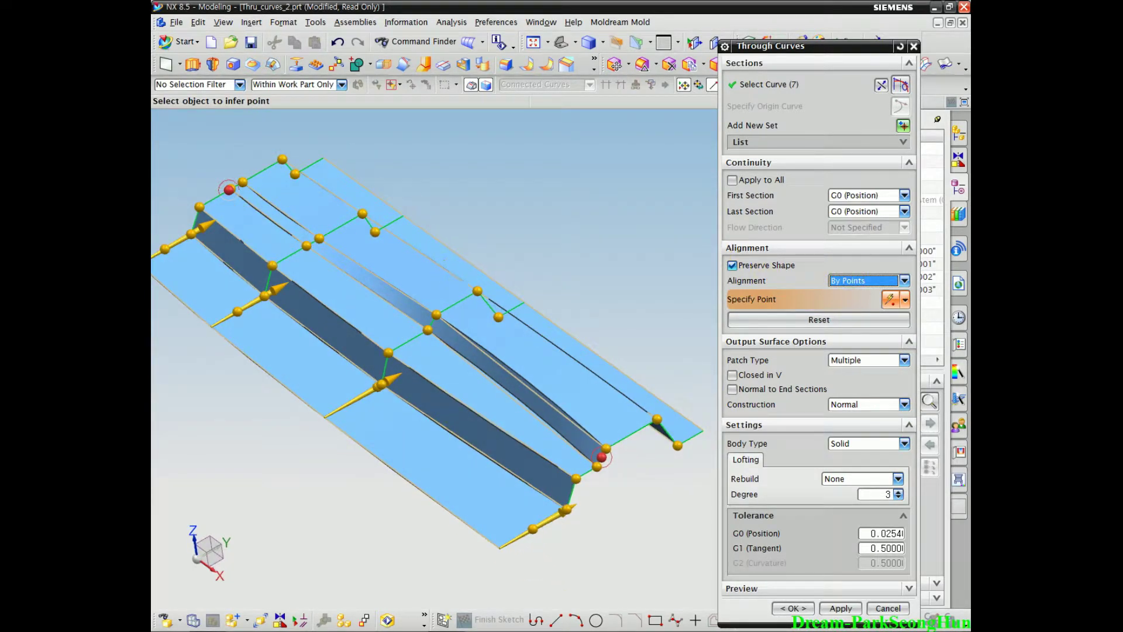
{"action": "left_click", "coordinate": [852, 609]}
{"action": "middle_click_drag", "start_coordinate": [591, 484], "coordinate": [441, 386]}
{"action": "scroll", "coordinate": [438, 398], "scroll_direction": "up", "scroll_amount": 2}
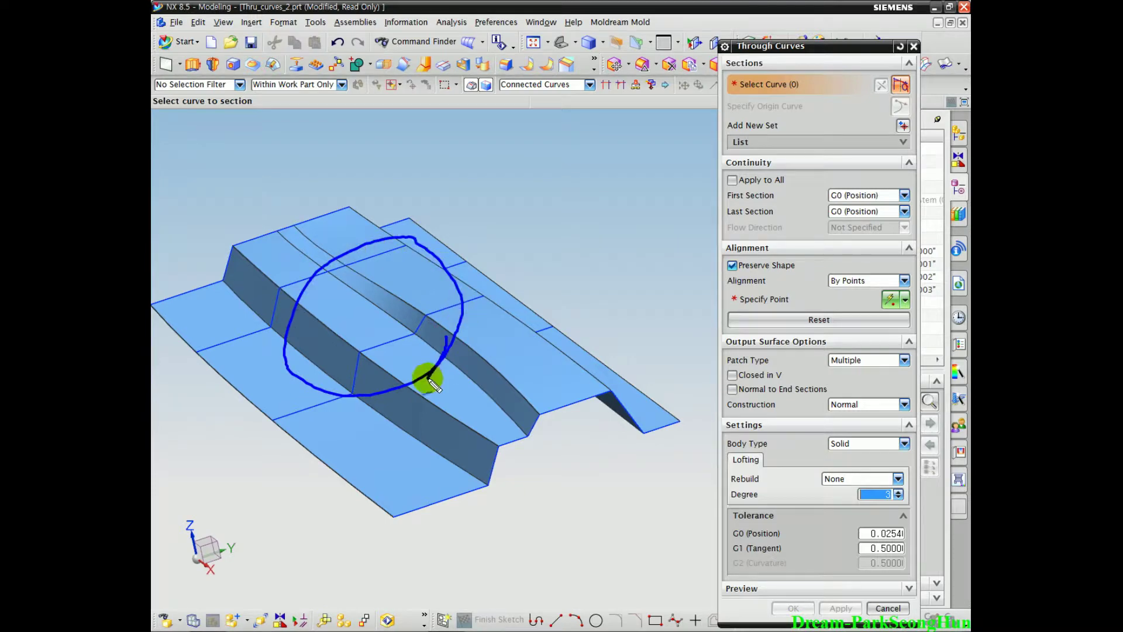
{"action": "middle_click_drag", "start_coordinate": [363, 511], "coordinate": [360, 394]}
{"action": "key", "text": "Escape"}
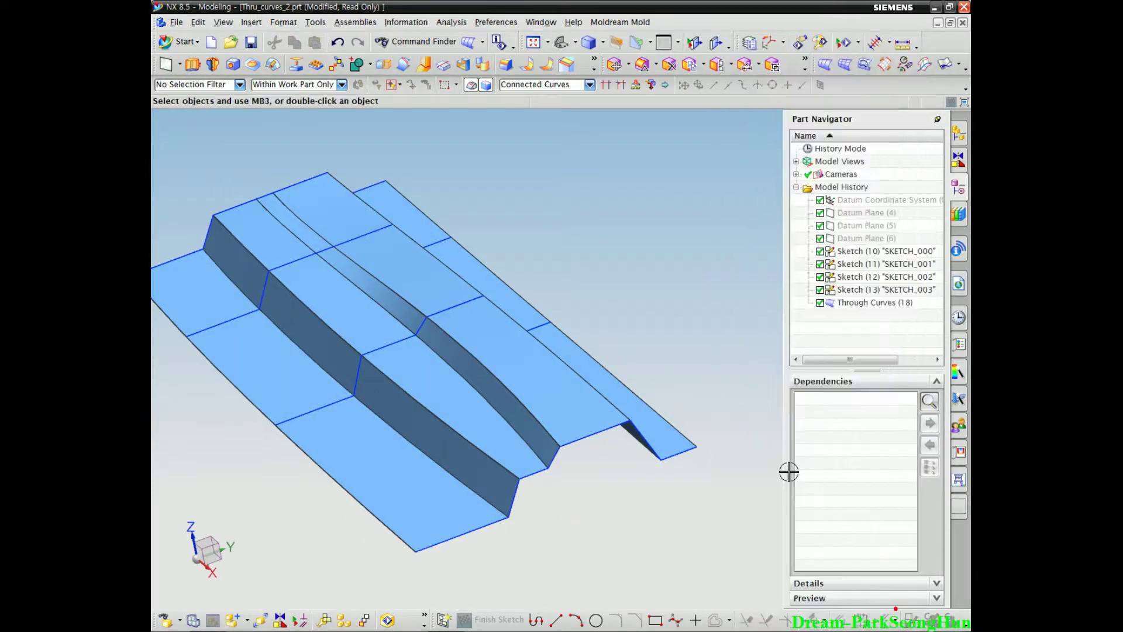
Open the part file Thru_curves_3.prt
{"action": "left_click", "coordinate": [233, 42]}
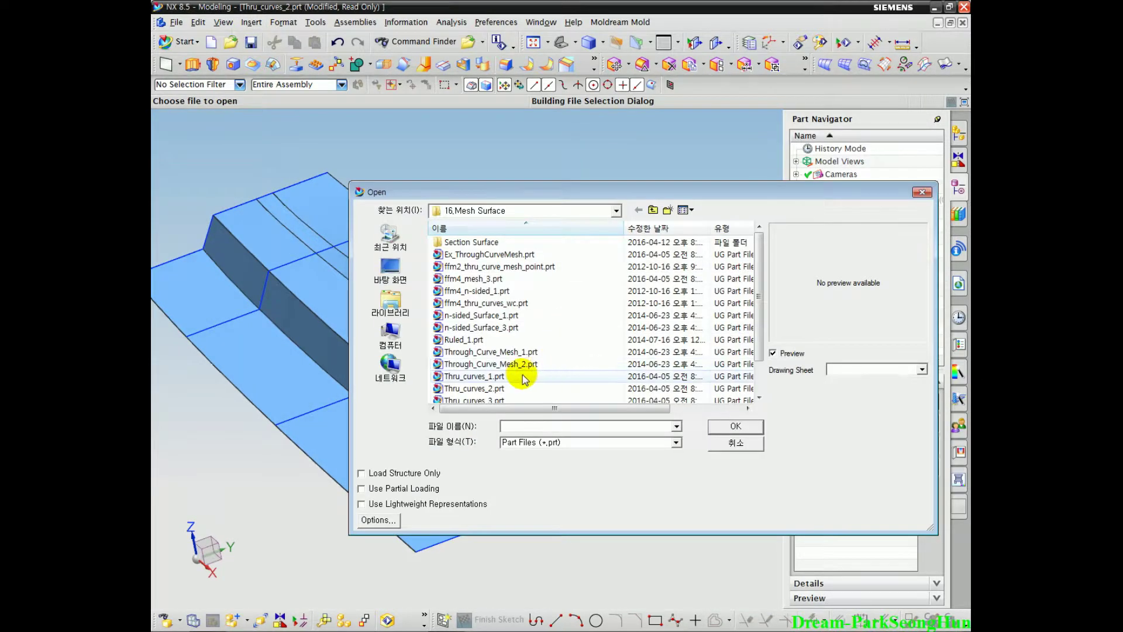
{"action": "scroll", "coordinate": [500, 392], "scroll_direction": "down", "scroll_amount": 1}
{"action": "left_click", "coordinate": [491, 364]}
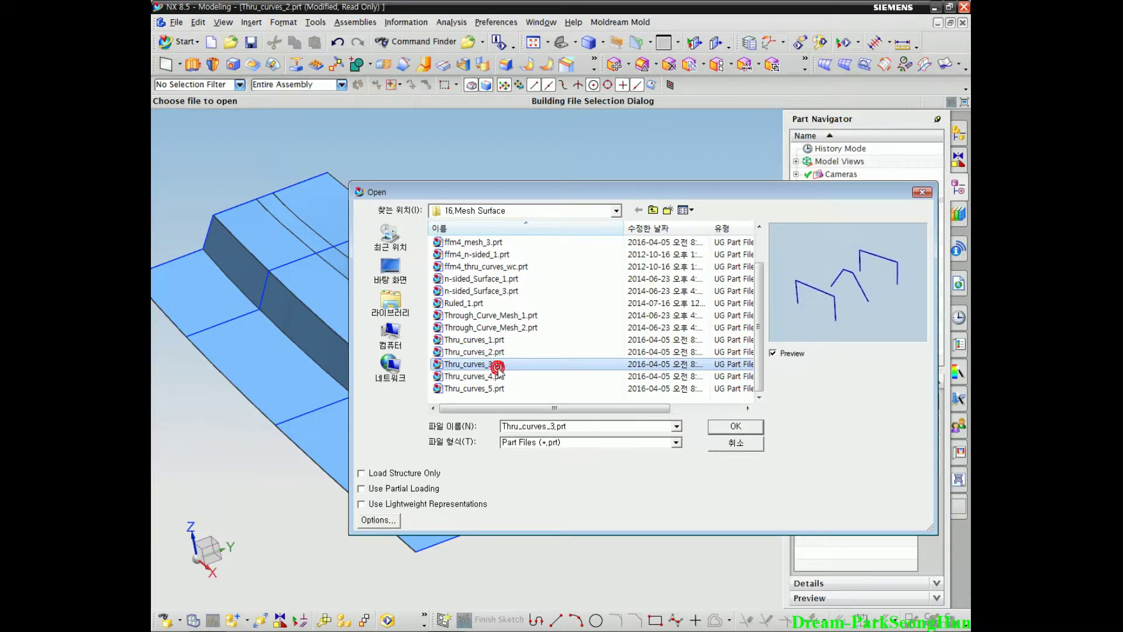
{"action": "left_click", "coordinate": [736, 427]}
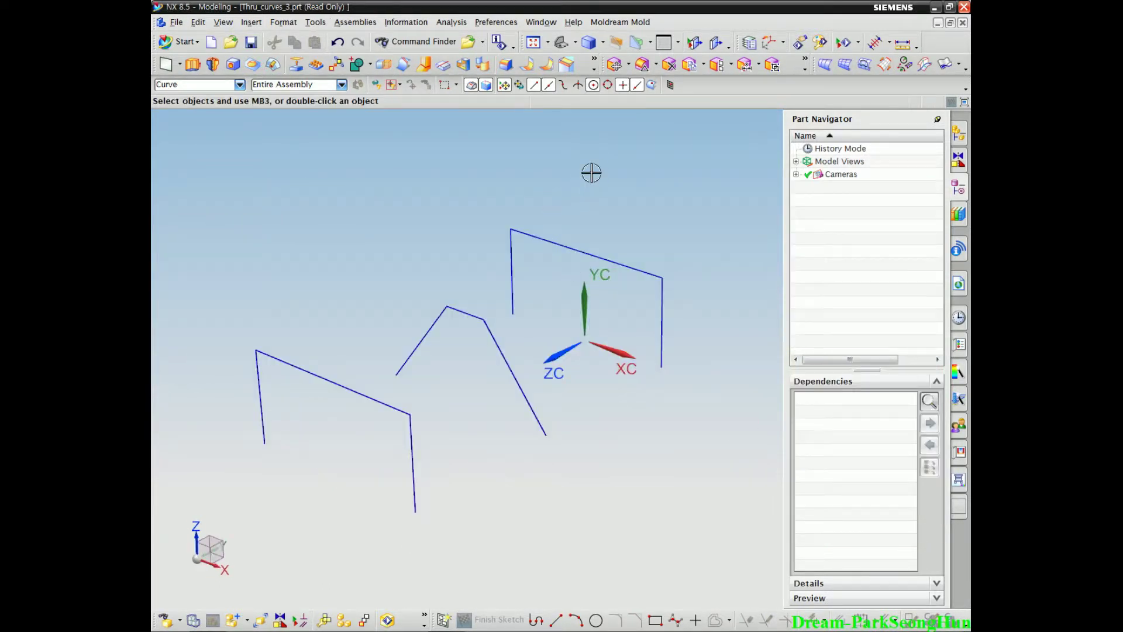
Start a Through Curves surface and add the front and middle three-line profiles as sections, picked near their matching ends
{"action": "left_click", "coordinate": [249, 23]}
{"action": "mouse_move", "coordinate": [275, 274]}
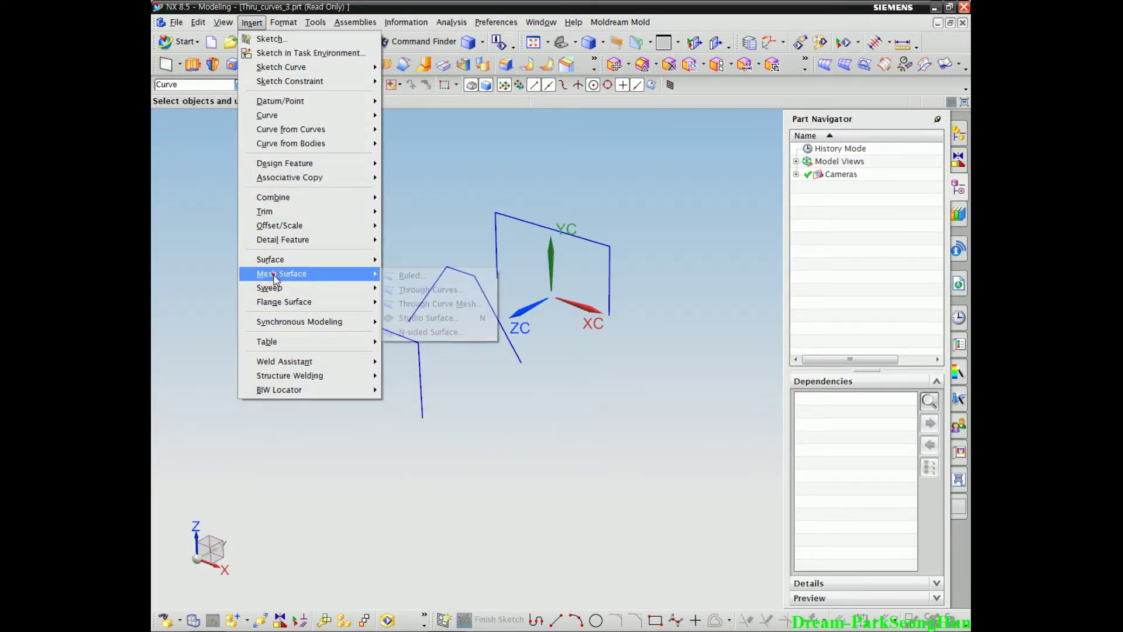
{"action": "left_click", "coordinate": [430, 289]}
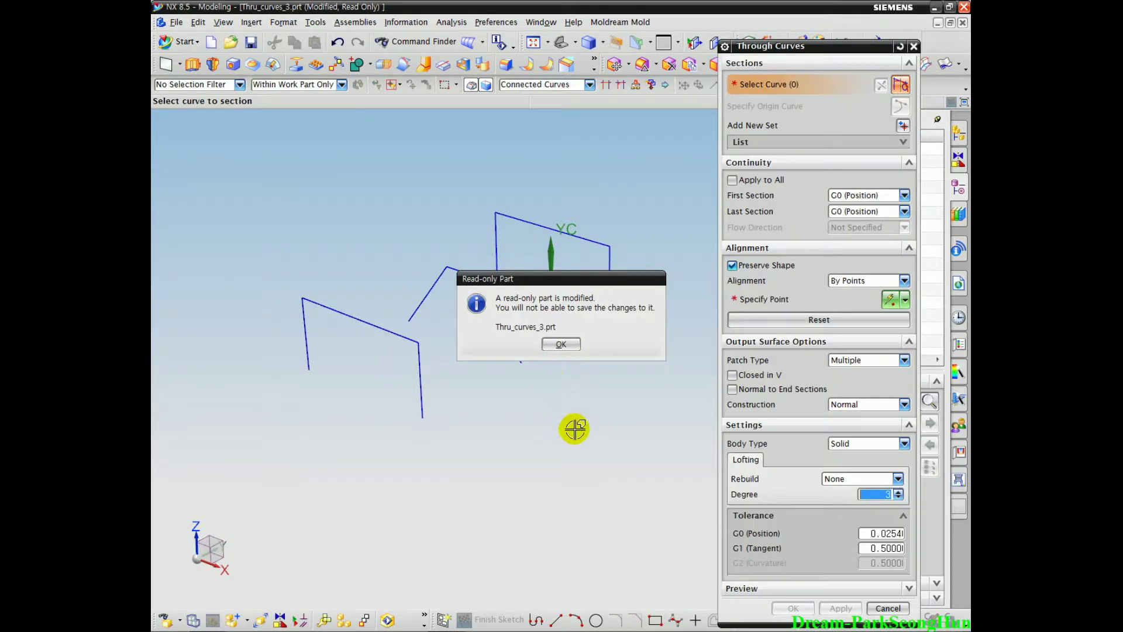
{"action": "left_click", "coordinate": [563, 350]}
{"action": "scroll", "coordinate": [574, 499], "scroll_direction": "down", "scroll_amount": 4}
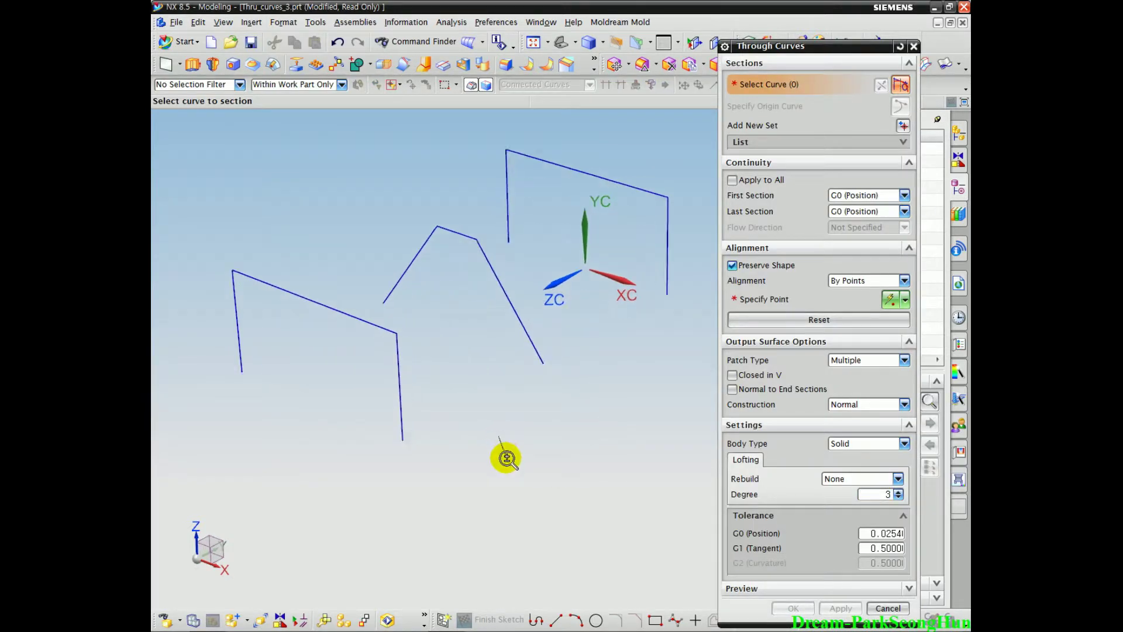
{"action": "left_click", "coordinate": [386, 456]}
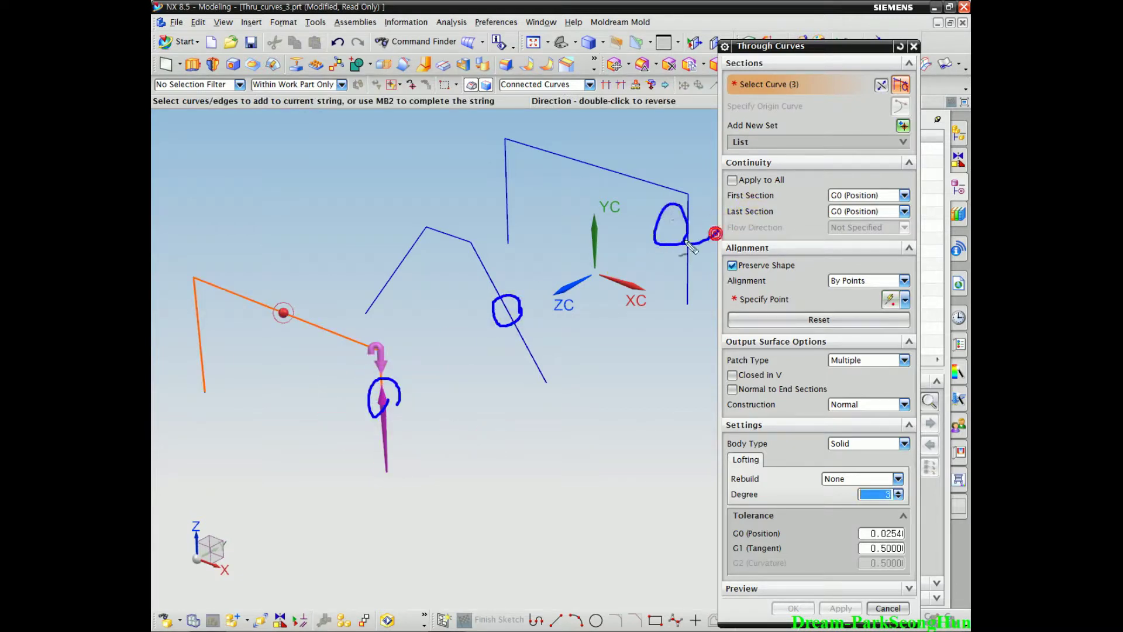
{"action": "middle_click", "coordinate": [531, 333]}
{"action": "left_click", "coordinate": [513, 326]}
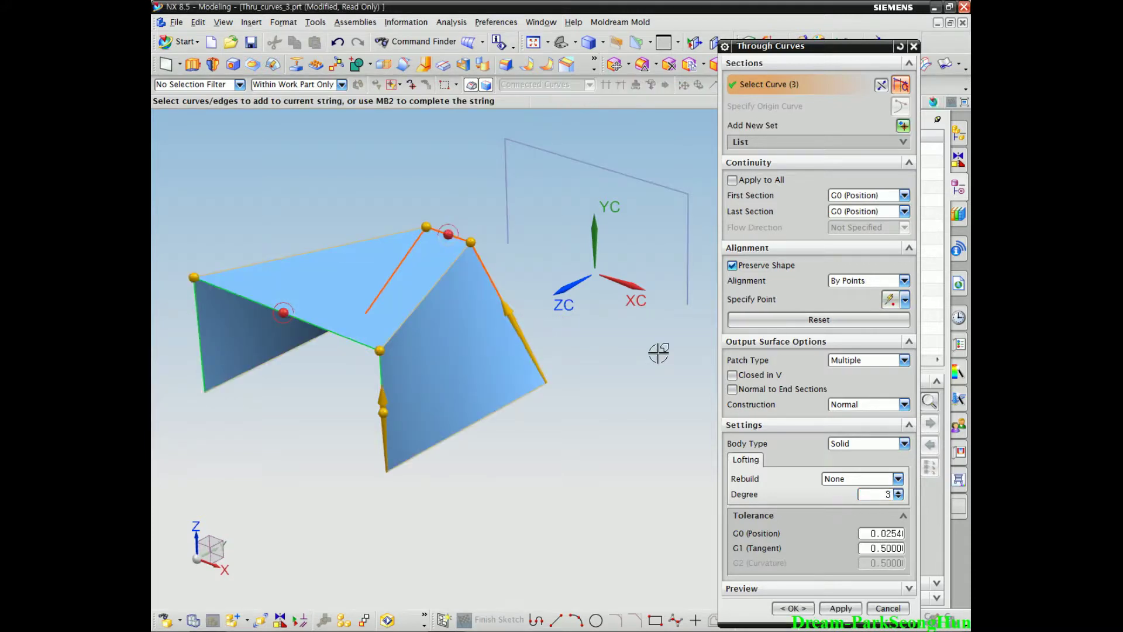
Add the rear three-line profile as the third section, picked near the same end as the others
{"action": "middle_click_drag", "start_coordinate": [659, 352], "coordinate": [556, 417], "text": "shift"}
{"action": "middle_click", "coordinate": [586, 328]}
{"action": "left_click", "coordinate": [587, 321]}
{"action": "scroll", "coordinate": [562, 420], "scroll_direction": "down", "scroll_amount": 1}
{"action": "middle_click_drag", "start_coordinate": [489, 486], "coordinate": [582, 354], "text": "shift"}
{"action": "scroll", "coordinate": [562, 419], "scroll_direction": "down", "scroll_amount": 1}
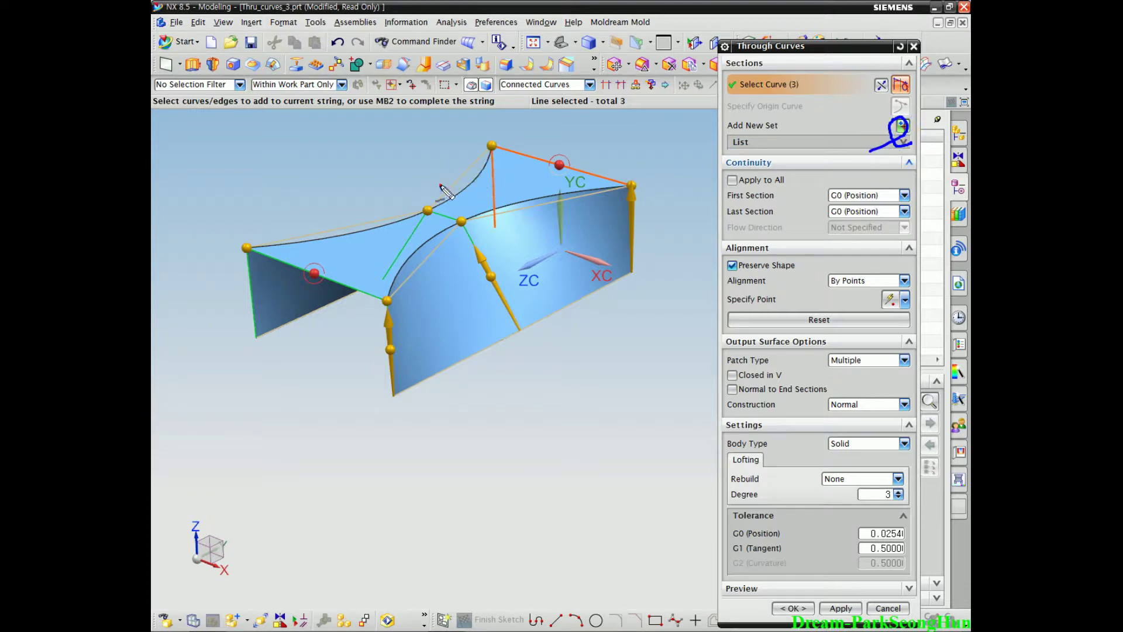
Review the section list, collapse the Sections and Continuity groups, and examine how the surface edges run between the three profiles
{"action": "left_click", "coordinate": [787, 141]}
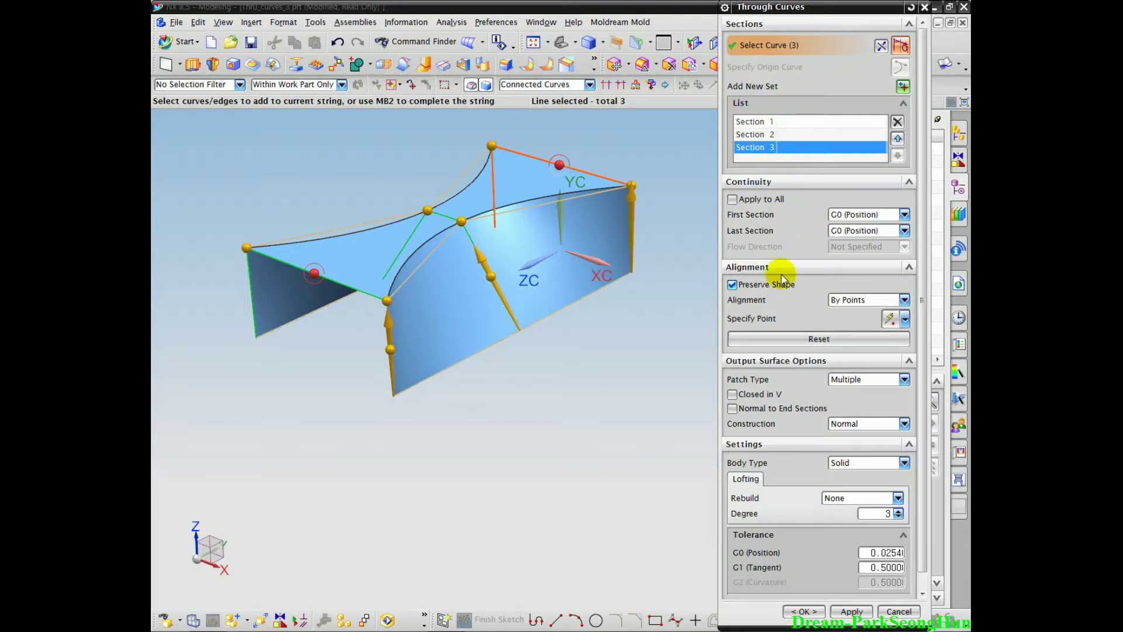
{"action": "left_click", "coordinate": [761, 182]}
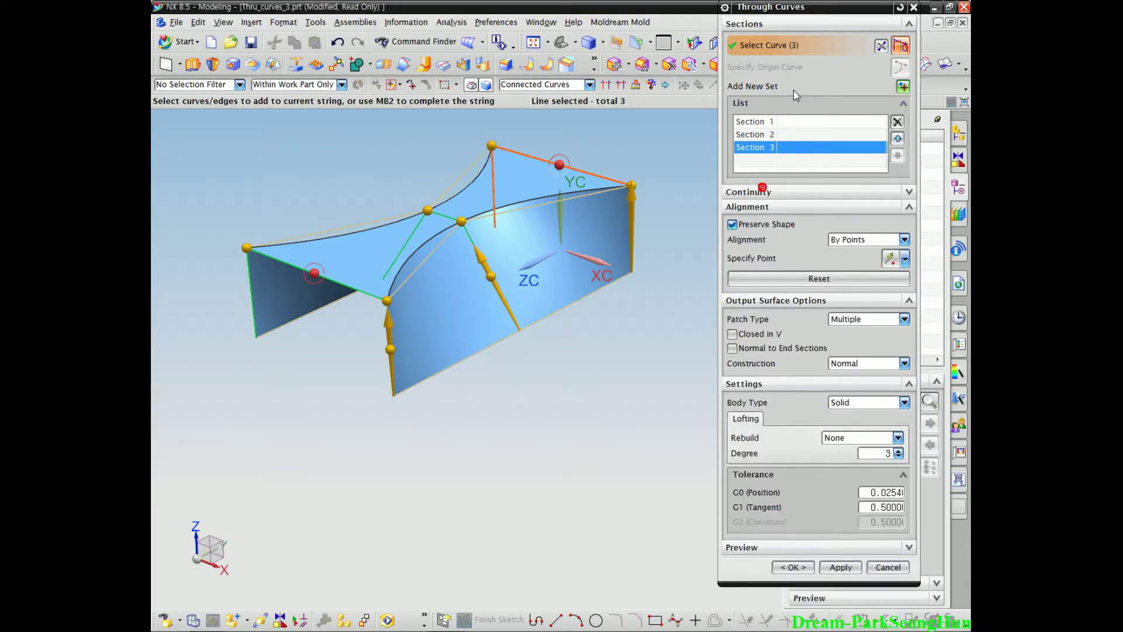
{"action": "left_click", "coordinate": [797, 25]}
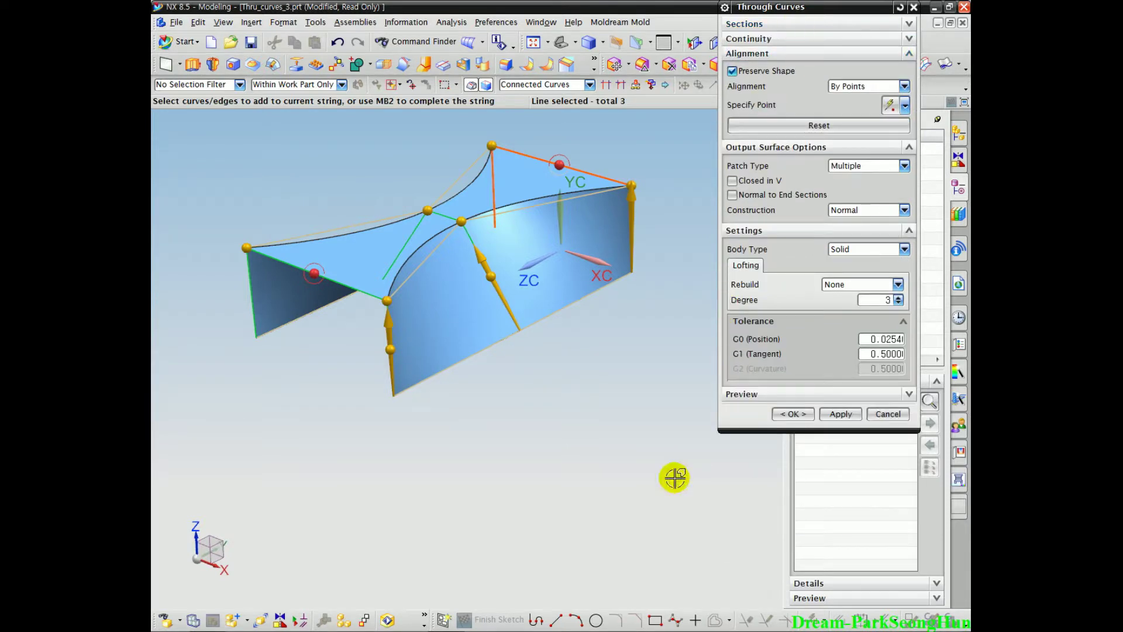
{"action": "scroll", "coordinate": [437, 351], "scroll_direction": "up", "scroll_amount": 5}
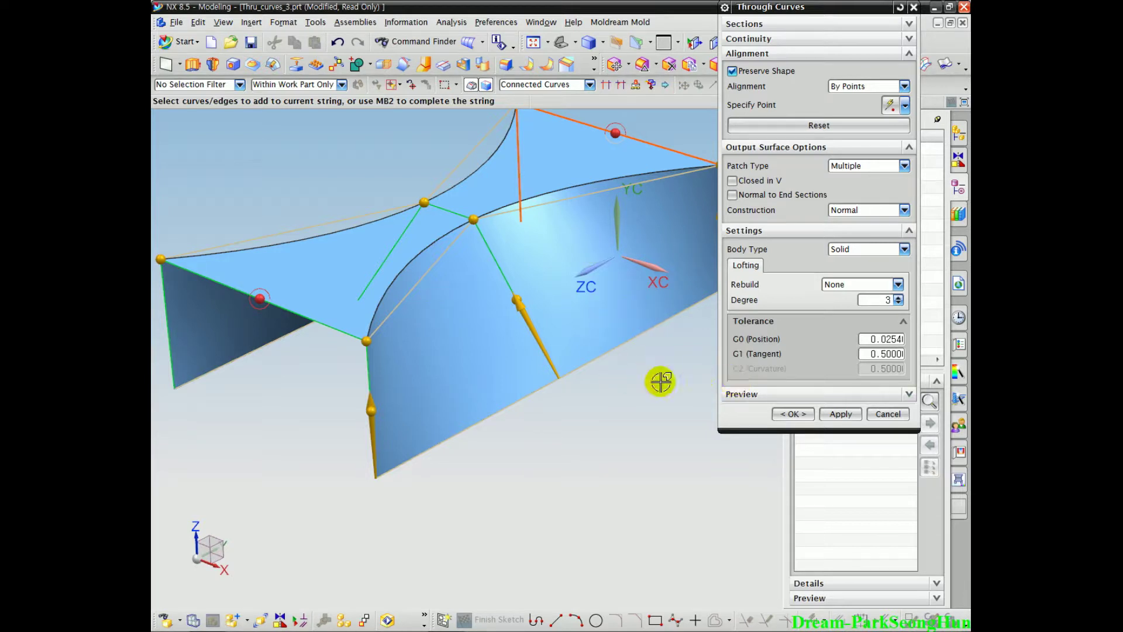
{"action": "middle_click_drag", "start_coordinate": [464, 368], "coordinate": [466, 401]}
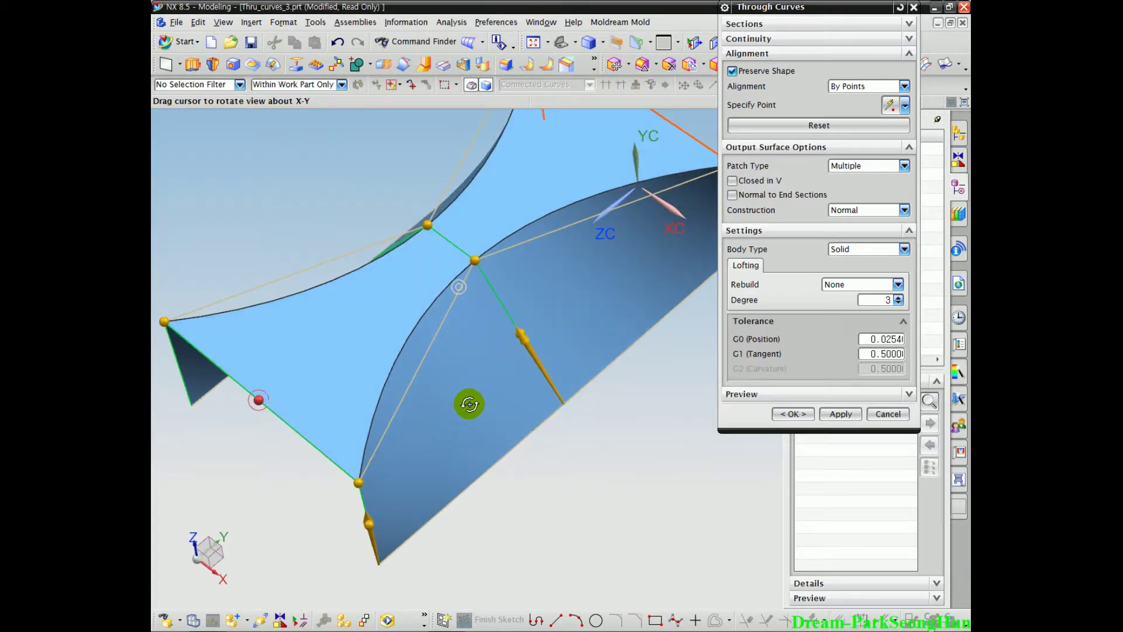
{"action": "mouse_move", "coordinate": [765, 243]}
{"action": "left_mouse_down"}
{"action": "mouse_move", "coordinate": [743, 209]}
{"action": "mouse_move", "coordinate": [763, 233]}
{"action": "left_mouse_up"}
{"action": "mouse_move", "coordinate": [763, 277]}
{"action": "left_mouse_down"}
{"action": "mouse_move", "coordinate": [747, 287]}
{"action": "mouse_move", "coordinate": [744, 242]}
{"action": "mouse_move", "coordinate": [752, 285]}
{"action": "mouse_move", "coordinate": [750, 244]}
{"action": "mouse_move", "coordinate": [724, 293]}
{"action": "mouse_move", "coordinate": [760, 244]}
{"action": "mouse_move", "coordinate": [729, 290]}
{"action": "mouse_move", "coordinate": [767, 252]}
{"action": "mouse_move", "coordinate": [734, 287]}
{"action": "left_mouse_up"}
{"action": "key", "text": "Escape"}
{"action": "mouse_move", "coordinate": [843, 315]}
{"action": "left_mouse_down"}
{"action": "mouse_move", "coordinate": [896, 294]}
{"action": "mouse_move", "coordinate": [889, 316]}
{"action": "left_mouse_up"}
{"action": "key", "text": "Escape"}
{"action": "mouse_move", "coordinate": [537, 420]}
{"action": "middle_mouse_down", "text": "ctrl"}
{"action": "mouse_move", "coordinate": [553, 381]}
{"action": "mouse_move", "coordinate": [541, 380]}
{"action": "middle_mouse_up", "text": "ctrl"}
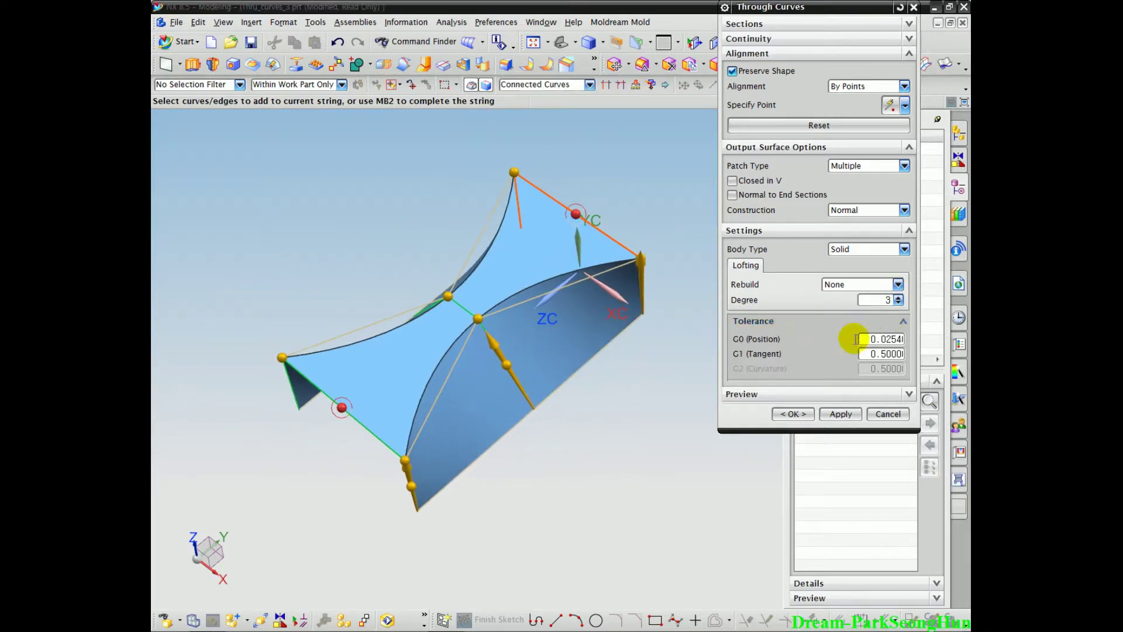
Switch the lofting degree between 1, 2 and 3 to compare the resulting surface shapes
{"action": "left_click", "coordinate": [898, 302]}
{"action": "mouse_move", "coordinate": [533, 364]}
{"action": "middle_mouse_down"}
{"action": "mouse_move", "coordinate": [599, 390]}
{"action": "mouse_move", "coordinate": [532, 378]}
{"action": "mouse_move", "coordinate": [541, 313]}
{"action": "mouse_move", "coordinate": [519, 343]}
{"action": "mouse_move", "coordinate": [527, 371]}
{"action": "middle_mouse_up"}
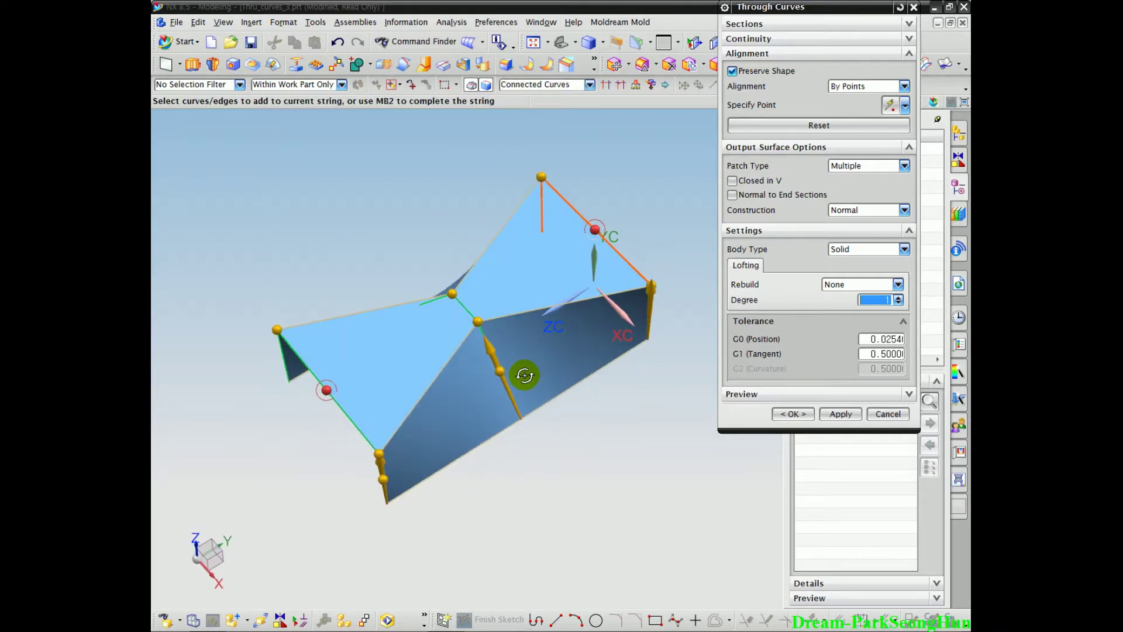
{"action": "left_click", "coordinate": [898, 297]}
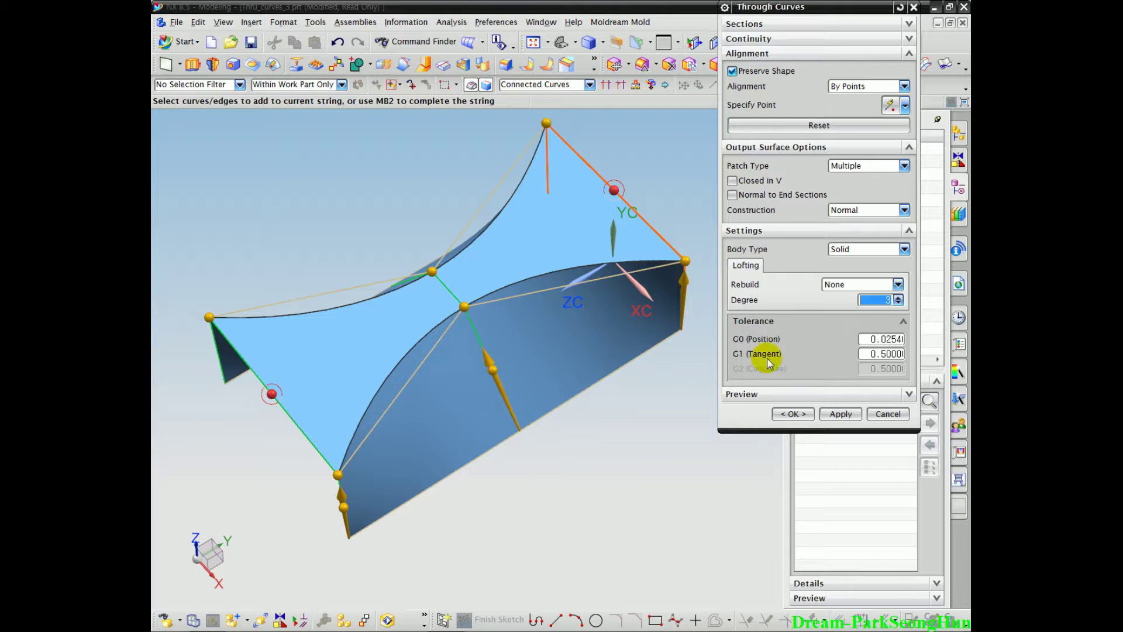
{"action": "mouse_move", "coordinate": [368, 414]}
{"action": "left_mouse_down"}
{"action": "mouse_move", "coordinate": [446, 314]}
{"action": "mouse_move", "coordinate": [521, 276]}
{"action": "mouse_move", "coordinate": [597, 251]}
{"action": "mouse_move", "coordinate": [667, 267]}
{"action": "left_mouse_up"}
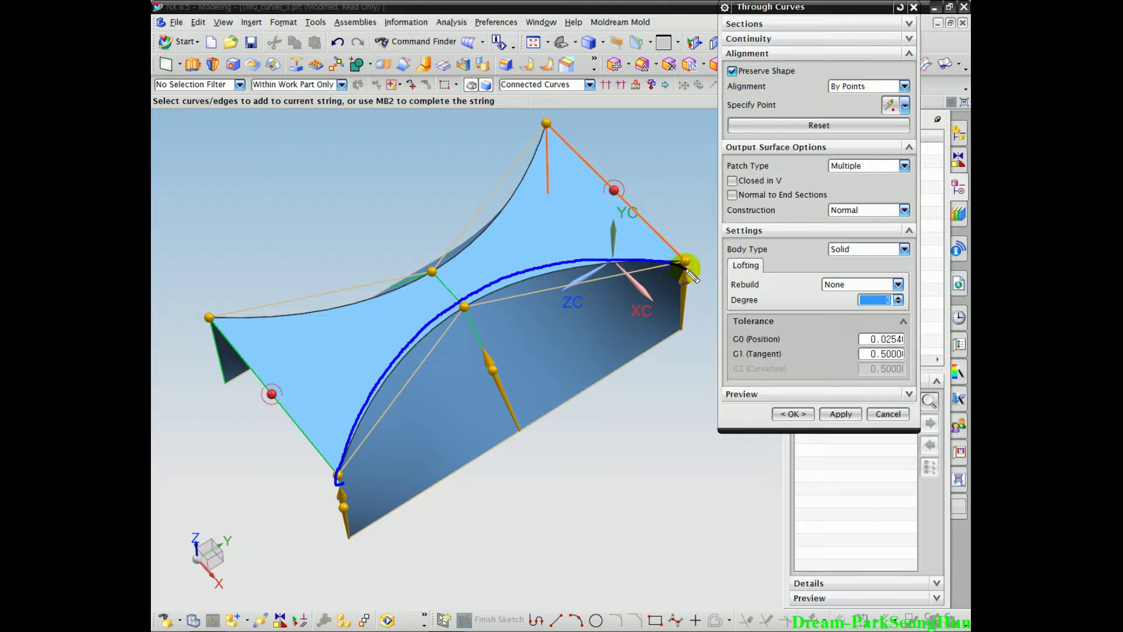
{"action": "scroll", "coordinate": [603, 421], "scroll_direction": "down", "scroll_amount": 4}
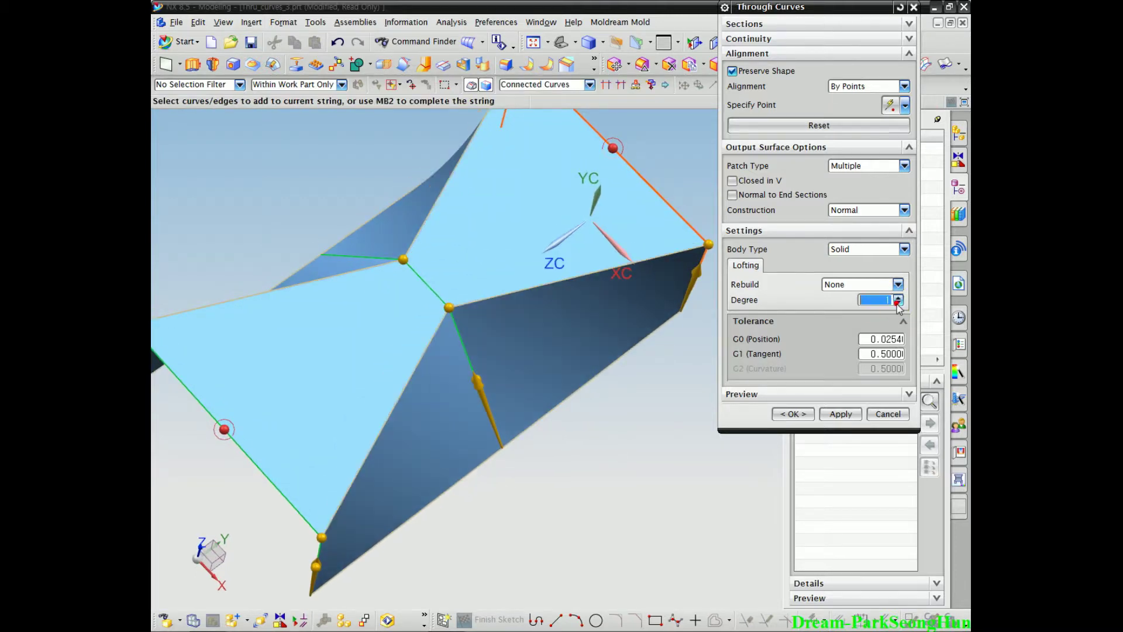
{"action": "left_click", "coordinate": [899, 298]}
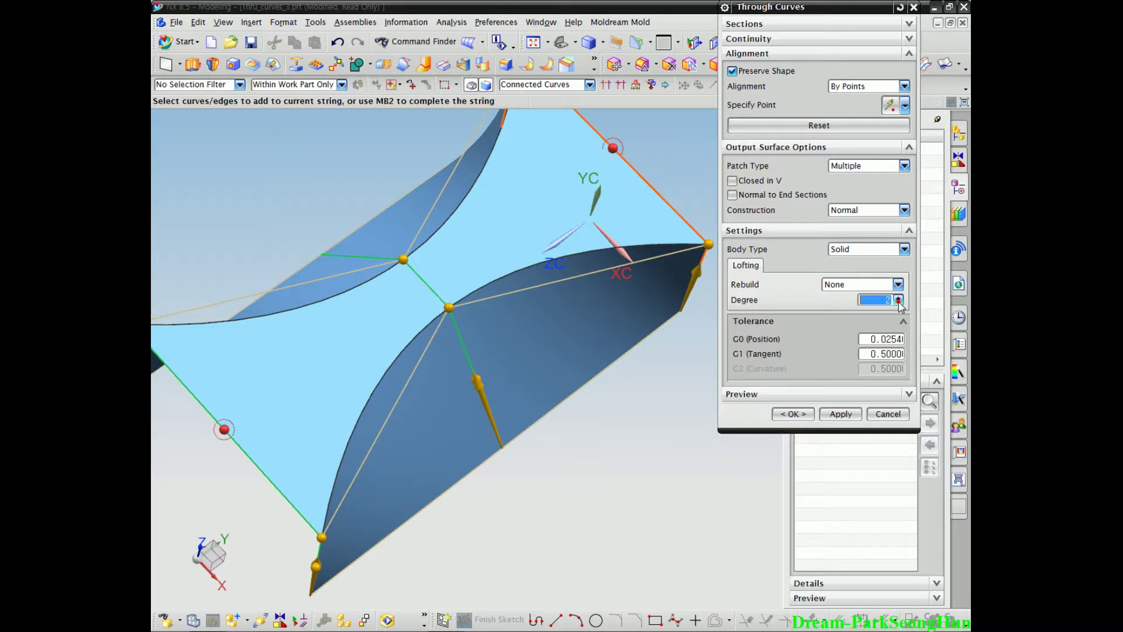
{"action": "left_click", "coordinate": [899, 303]}
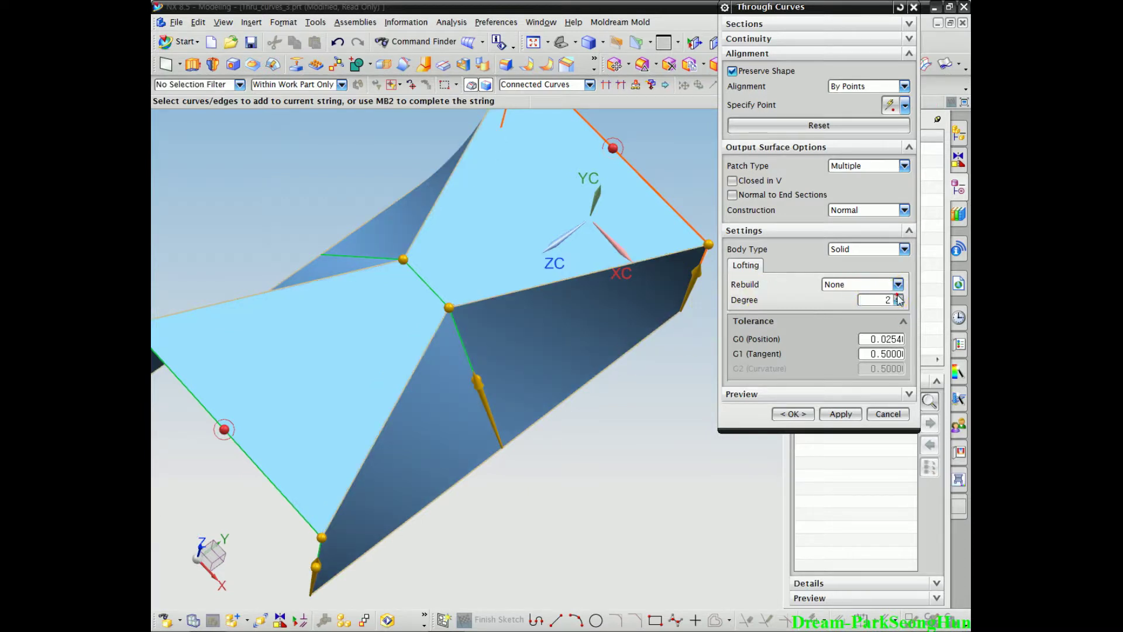
{"action": "left_click", "coordinate": [899, 298]}
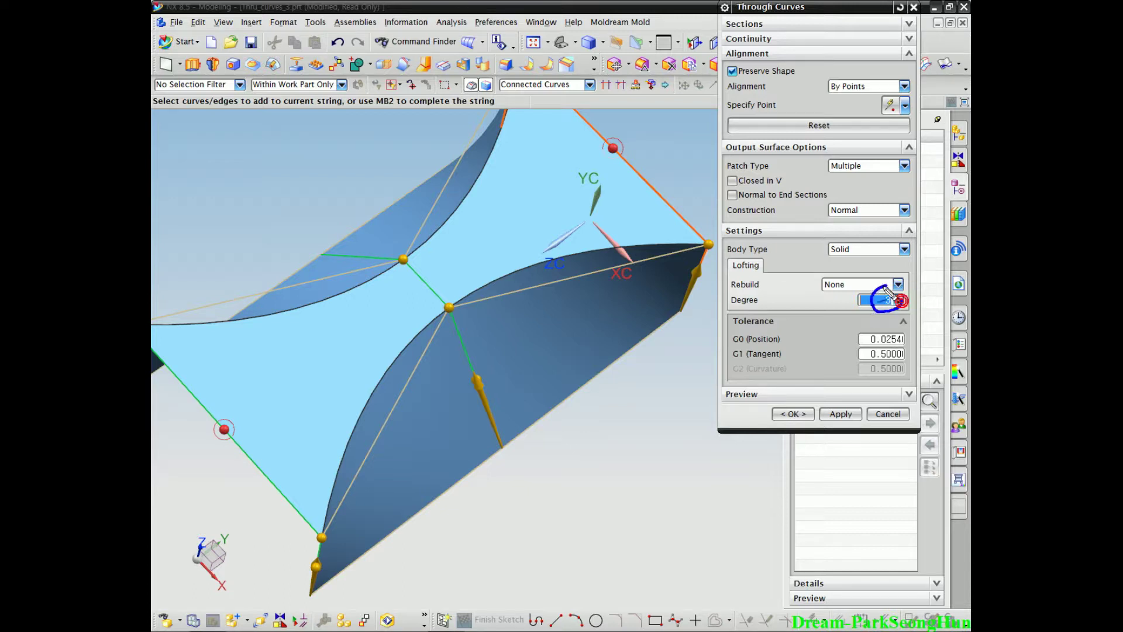
Create the Through Curves surface with lofting degree 3 and inspect its curved edges
{"action": "middle_click_drag", "start_coordinate": [609, 401], "coordinate": [740, 431]}
{"action": "left_click", "coordinate": [792, 414]}
{"action": "scroll", "coordinate": [497, 419], "scroll_direction": "down", "scroll_amount": 2}
{"action": "mouse_move", "coordinate": [497, 419]}
{"action": "middle_mouse_down"}
{"action": "mouse_move", "coordinate": [539, 401]}
{"action": "mouse_move", "coordinate": [587, 340]}
{"action": "middle_mouse_up"}
{"action": "left_click_drag", "start_coordinate": [705, 291], "coordinate": [401, 391]}
{"action": "left_click_drag", "start_coordinate": [303, 332], "coordinate": [562, 233]}
Edit the Through Curves feature to set its lofting degree to 1, and inspect the updated surface
{"action": "right_click", "coordinate": [585, 263]}
{"action": "double_click", "coordinate": [585, 264]}
{"action": "left_click", "coordinate": [899, 459]}
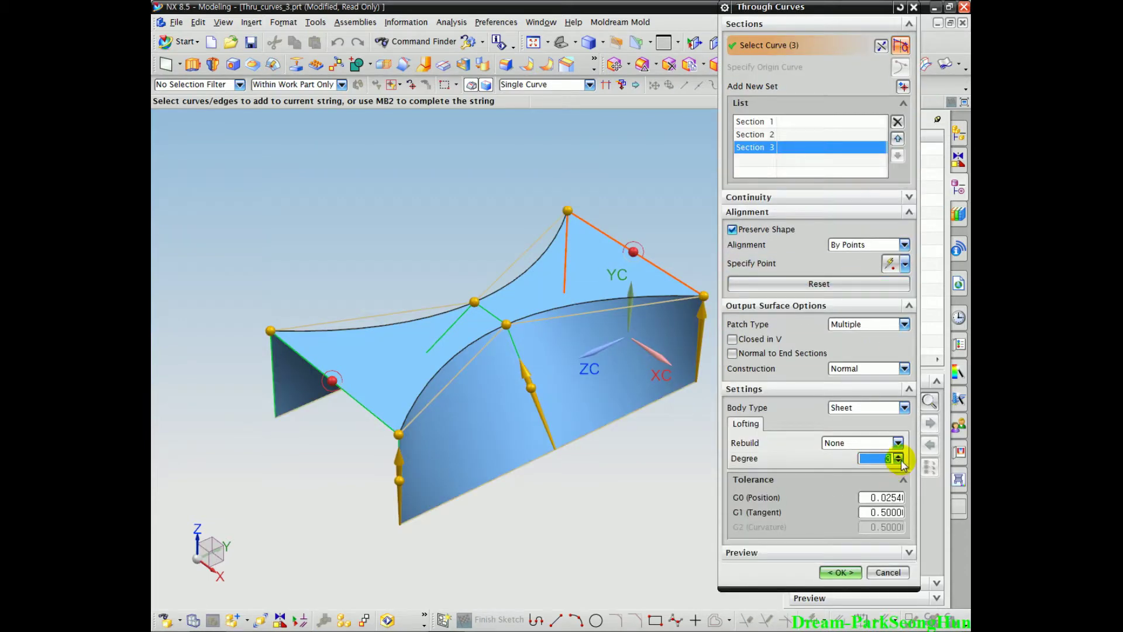
{"action": "left_click", "coordinate": [900, 462]}
{"action": "left_click", "coordinate": [838, 576]}
{"action": "middle_click_drag", "start_coordinate": [491, 351], "coordinate": [526, 413]}
{"action": "scroll", "coordinate": [539, 462], "scroll_direction": "up", "scroll_amount": 5}
{"action": "scroll", "coordinate": [539, 461], "scroll_direction": "down", "scroll_amount": 5}
{"action": "middle_click_drag", "start_coordinate": [539, 461], "coordinate": [557, 338]}
{"action": "scroll", "coordinate": [554, 339], "scroll_direction": "down", "scroll_amount": 3}
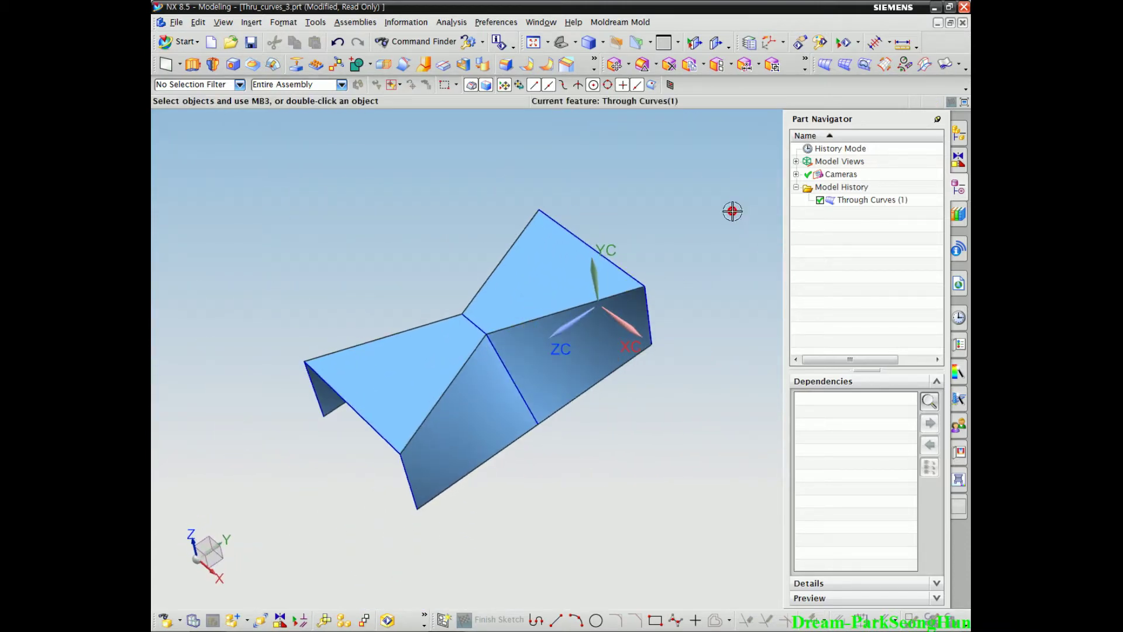
Open the part file Thru_curves_4.prt
{"action": "left_click", "coordinate": [230, 41]}
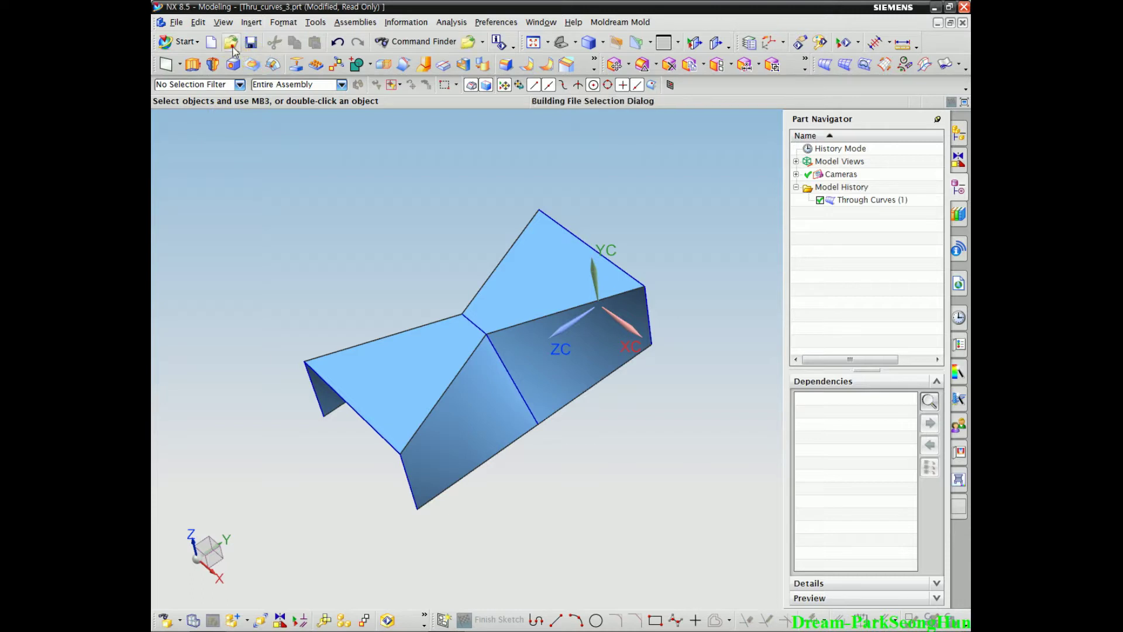
{"action": "left_click", "coordinate": [492, 376]}
{"action": "scroll", "coordinate": [495, 383], "scroll_direction": "down", "scroll_amount": 1}
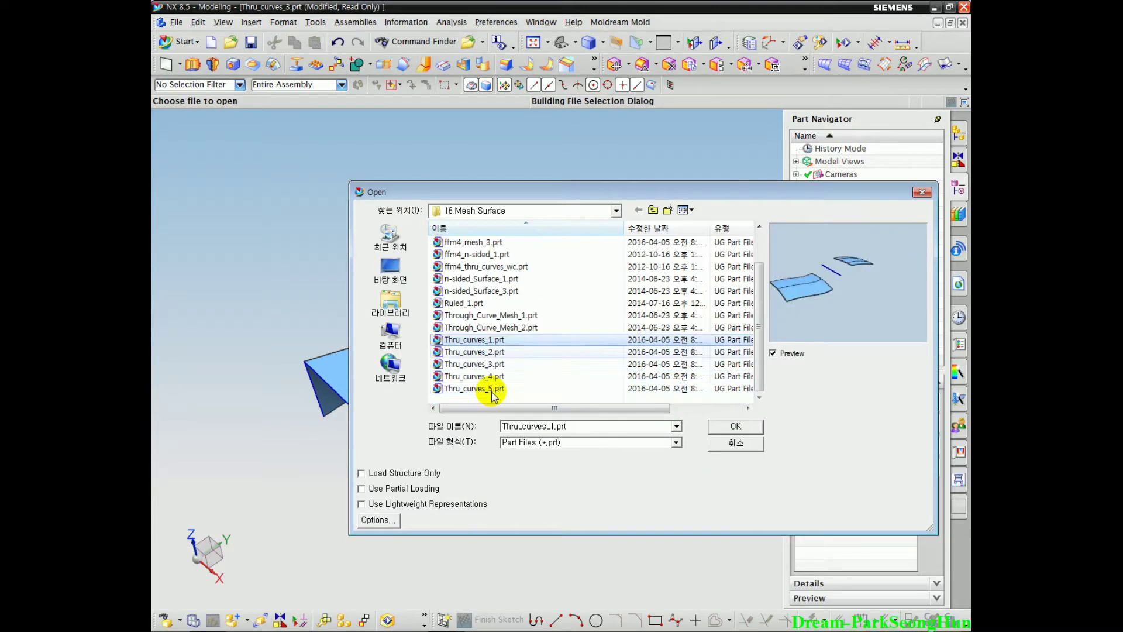
{"action": "left_click", "coordinate": [496, 388]}
{"action": "left_click", "coordinate": [493, 379]}
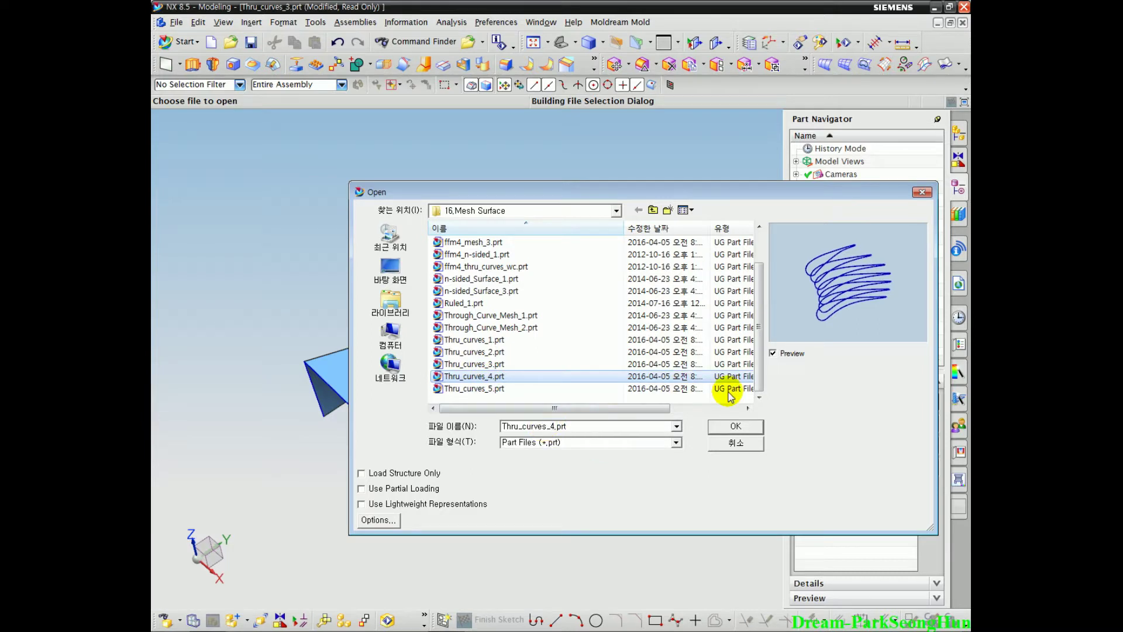
{"action": "left_click", "coordinate": [750, 427]}
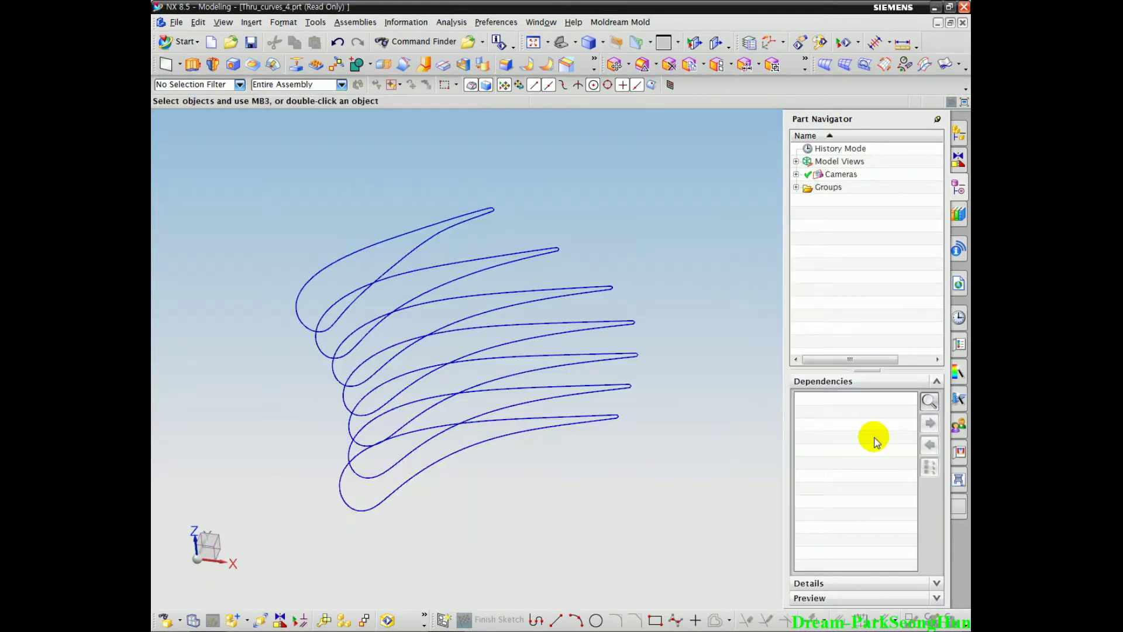
Start a Through Curves body and select the lowest airfoil profile near its rounded end as the first section
{"action": "mouse_move", "coordinate": [443, 447]}
{"action": "middle_mouse_down"}
{"action": "mouse_move", "coordinate": [454, 458]}
{"action": "mouse_move", "coordinate": [484, 418]}
{"action": "mouse_move", "coordinate": [464, 444]}
{"action": "middle_mouse_up"}
{"action": "scroll", "coordinate": [465, 448], "scroll_direction": "up", "scroll_amount": 3}
{"action": "middle_click_drag", "start_coordinate": [484, 480], "coordinate": [529, 502], "text": "shift"}
{"action": "scroll", "coordinate": [530, 502], "scroll_direction": "down", "scroll_amount": 2}
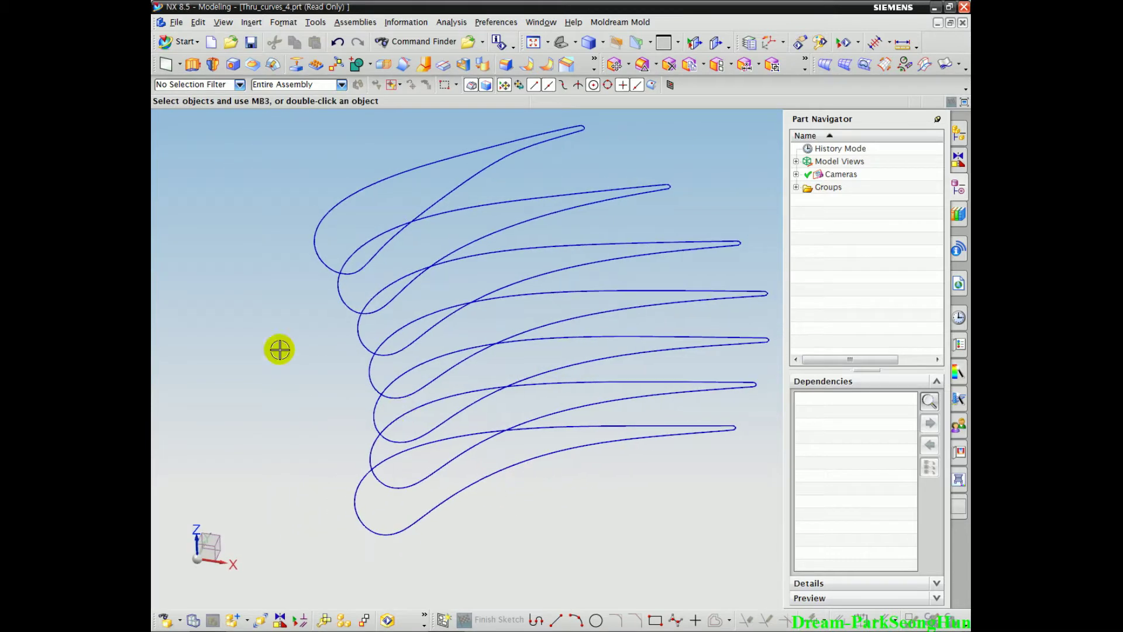
{"action": "left_click", "coordinate": [252, 22]}
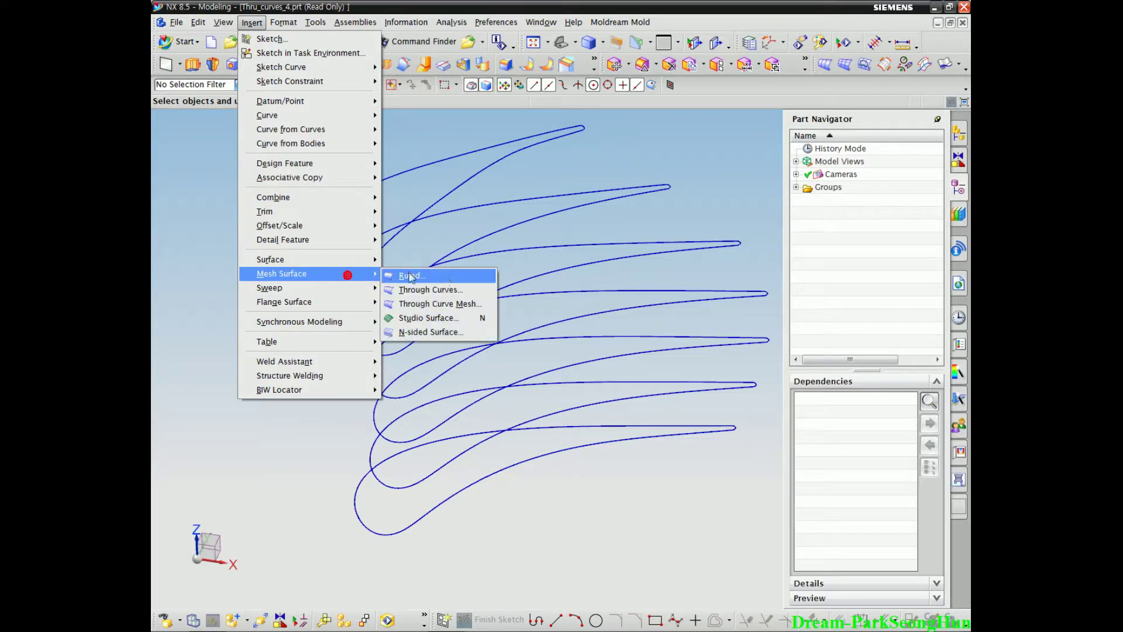
{"action": "left_click", "coordinate": [438, 288]}
{"action": "middle_click_drag", "start_coordinate": [658, 515], "coordinate": [616, 496], "text": "shift"}
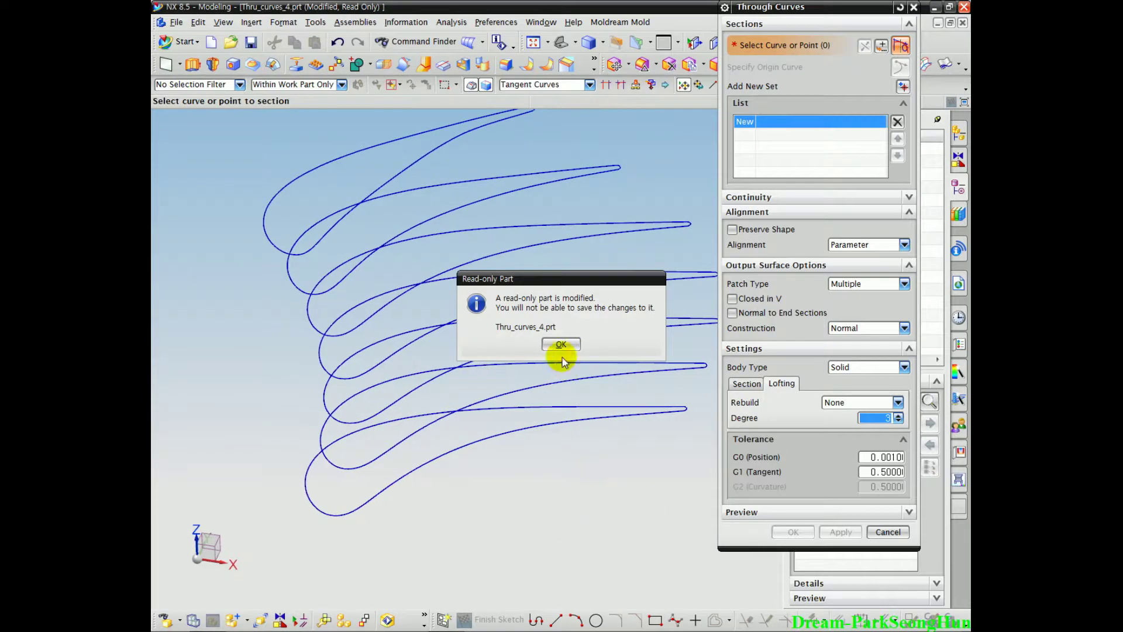
{"action": "left_click", "coordinate": [560, 344]}
{"action": "middle_click_drag", "start_coordinate": [571, 549], "coordinate": [532, 514]}
{"action": "scroll", "coordinate": [557, 514], "scroll_direction": "up", "scroll_amount": 1}
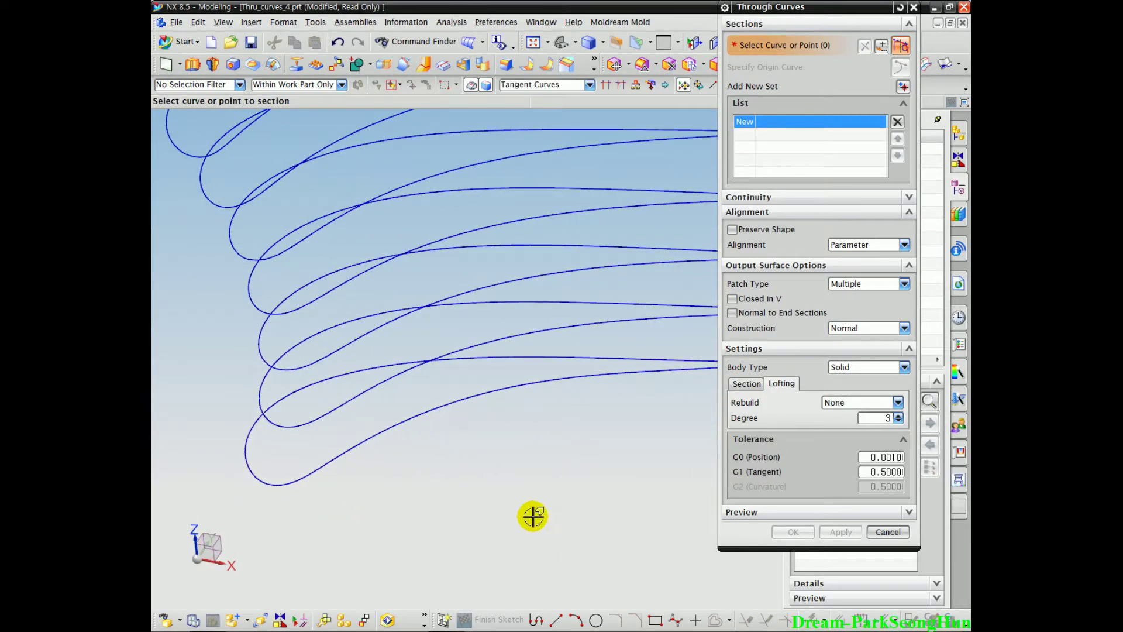
{"action": "left_click", "coordinate": [352, 446]}
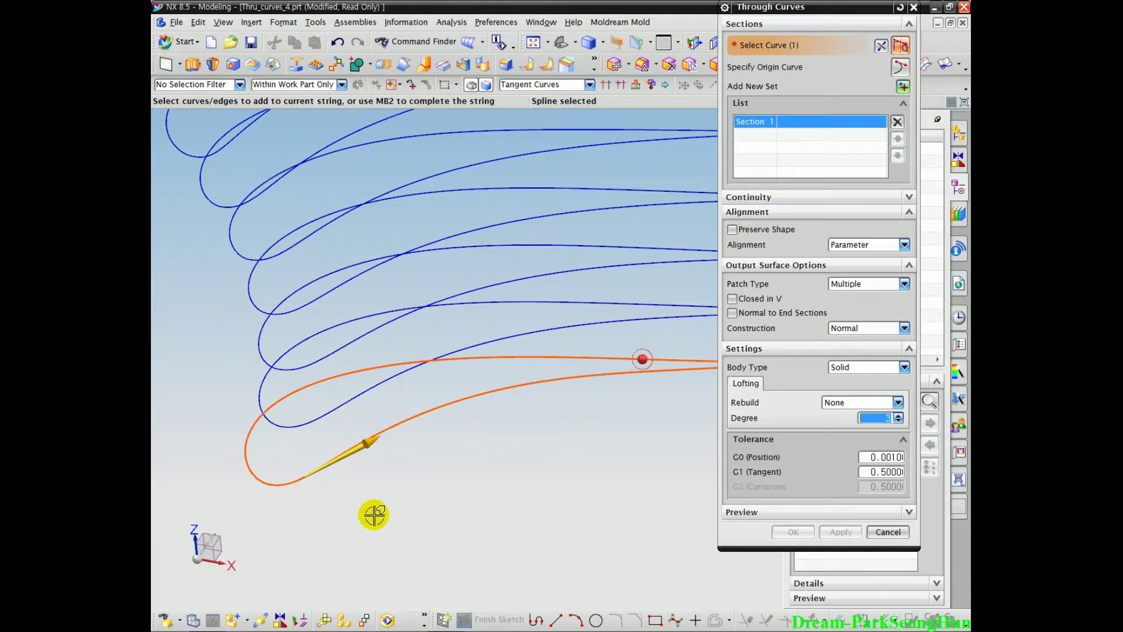
Add the second and third airfoil profiles from the bottom as sections, picked at matching locations near their rounded ends
{"action": "middle_click", "coordinate": [328, 518]}
{"action": "left_click", "coordinate": [330, 416]}
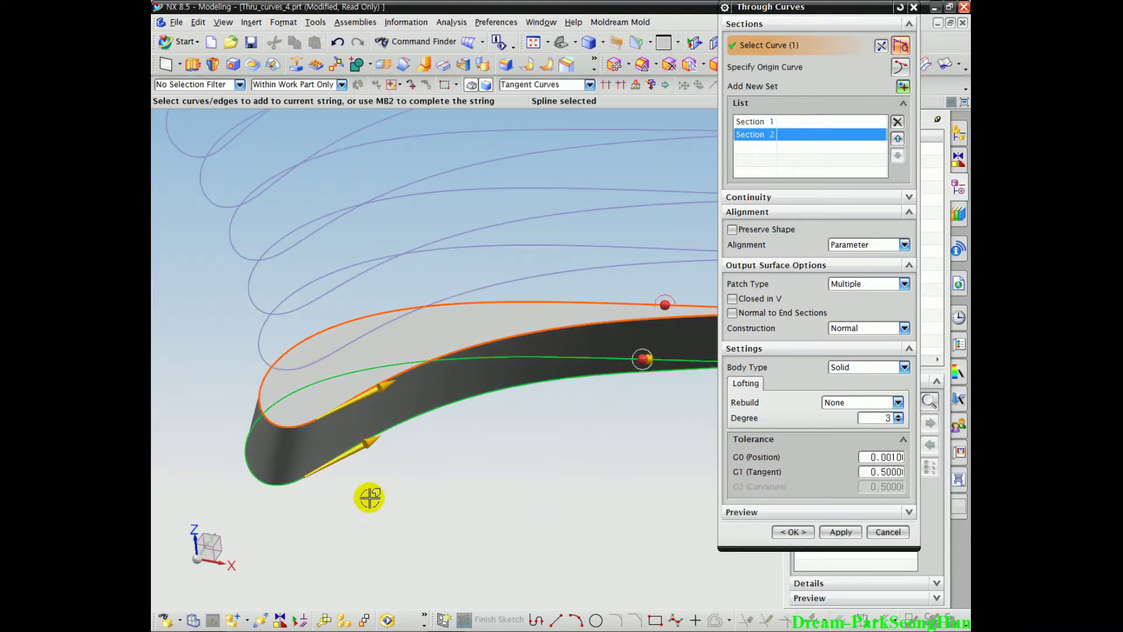
{"action": "middle_click", "coordinate": [337, 356]}
{"action": "left_click", "coordinate": [344, 356]}
{"action": "middle_click_drag", "start_coordinate": [448, 485], "coordinate": [465, 463], "text": "shift"}
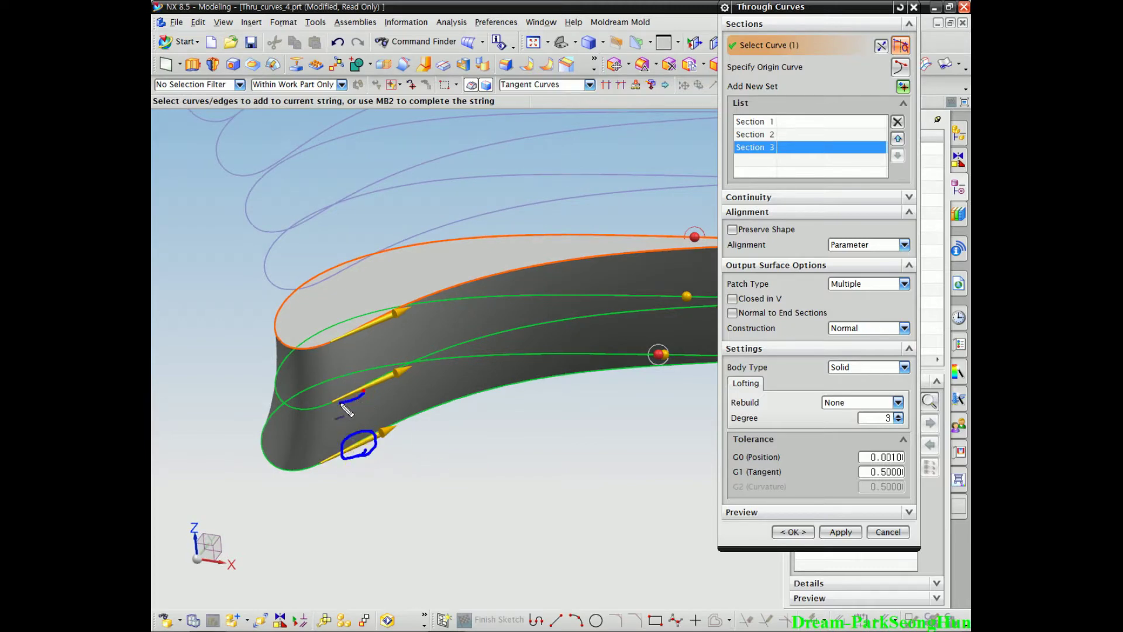
{"action": "key", "text": "Escape"}
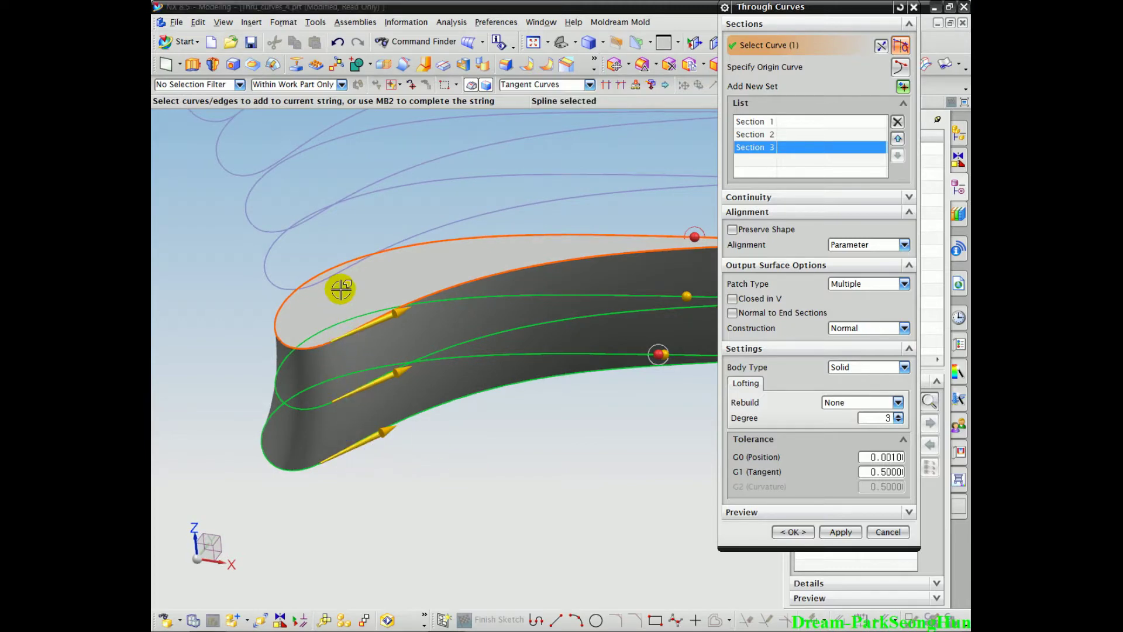
Add the fourth and fifth airfoil profiles from the bottom as further sections with matching directions
{"action": "middle_click", "coordinate": [344, 282]}
{"action": "left_click", "coordinate": [342, 280]}
{"action": "middle_click_drag", "start_coordinate": [314, 322], "coordinate": [381, 520], "text": "shift"}
{"action": "middle_click", "coordinate": [348, 353]}
{"action": "left_click", "coordinate": [336, 326]}
{"action": "middle_click", "coordinate": [321, 368]}
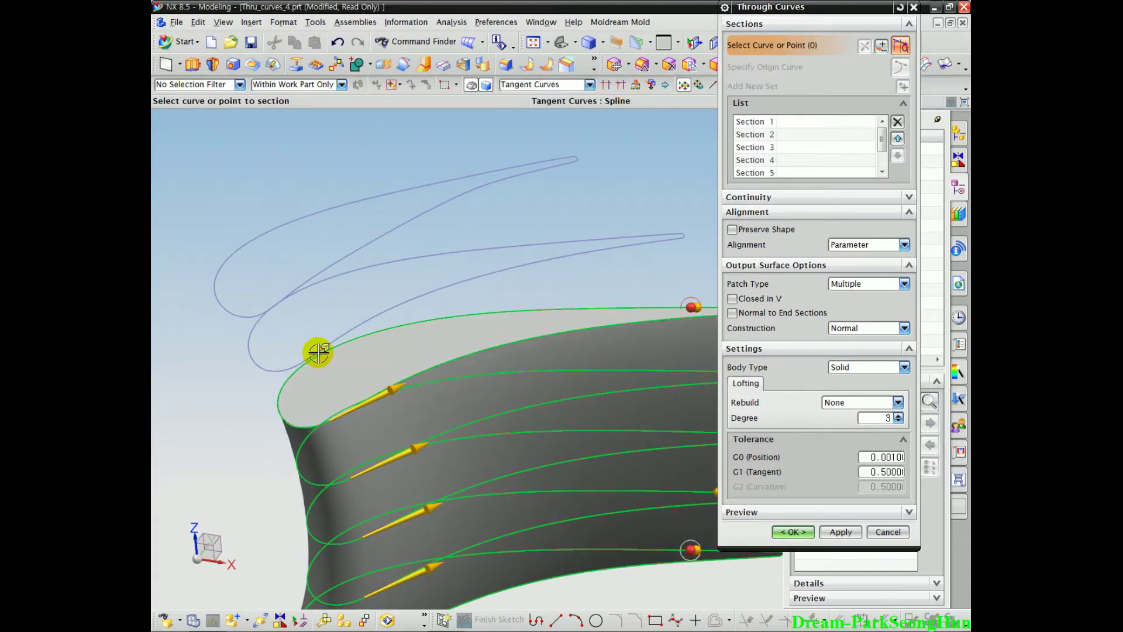
Add the two uppermost airfoil profiles as the sixth and seventh sections of the Through Curves body
{"action": "left_click", "coordinate": [317, 353]}
{"action": "middle_click_drag", "start_coordinate": [329, 344], "coordinate": [348, 418], "text": "shift"}
{"action": "middle_click", "coordinate": [319, 392]}
{"action": "left_click", "coordinate": [317, 354]}
{"action": "middle_click_drag", "start_coordinate": [428, 517], "coordinate": [362, 342], "text": "shift"}
{"action": "scroll", "coordinate": [346, 351], "scroll_direction": "down", "scroll_amount": 1}
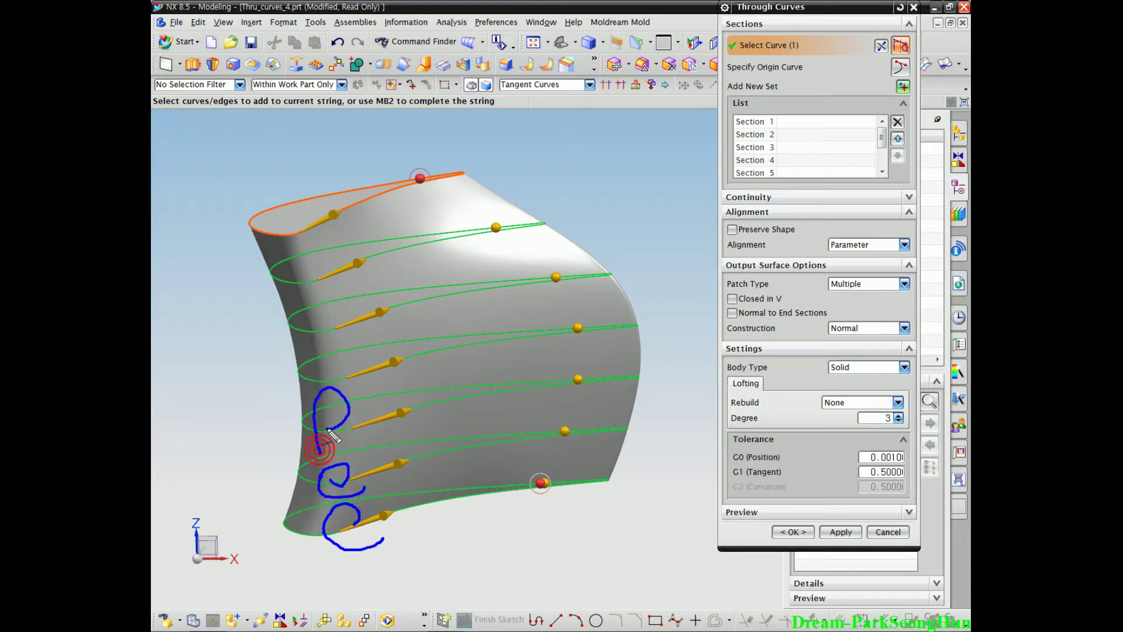
{"action": "key", "text": "Escape"}
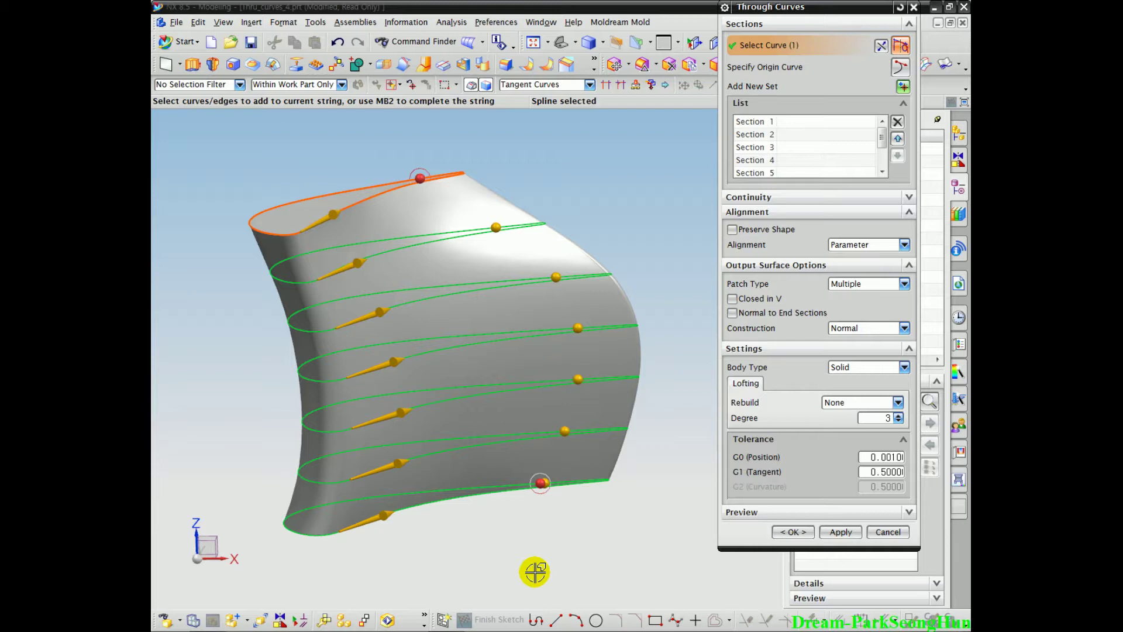
{"action": "mouse_move", "coordinate": [380, 388]}
{"action": "left_mouse_down"}
{"action": "mouse_move", "coordinate": [446, 251]}
{"action": "mouse_move", "coordinate": [346, 402]}
{"action": "left_mouse_up"}
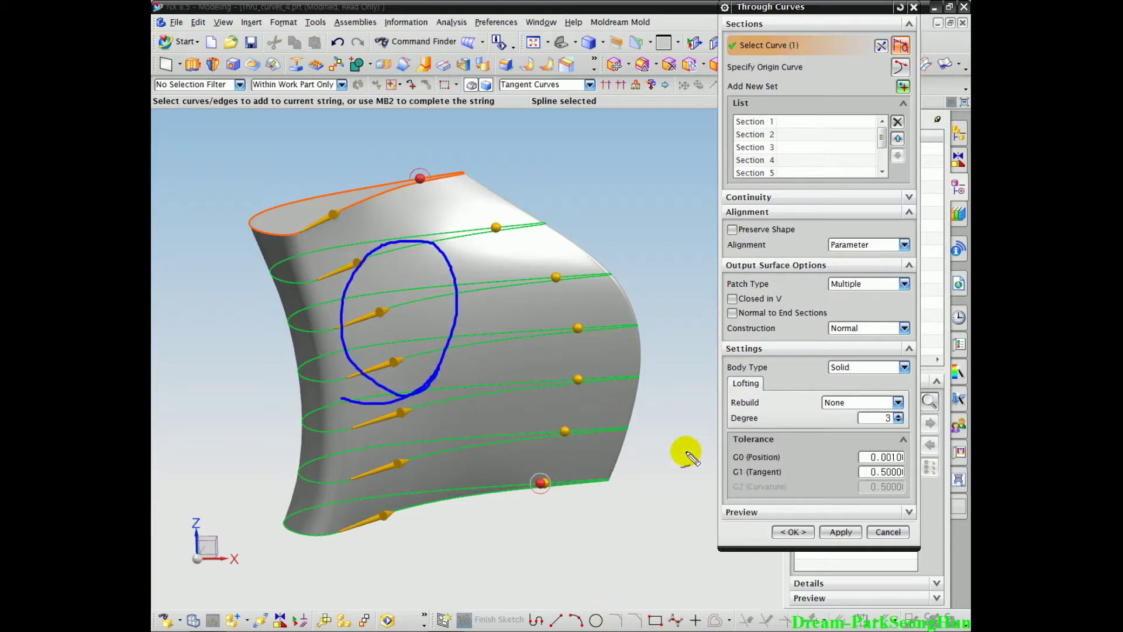
{"action": "left_click_drag", "start_coordinate": [772, 367], "coordinate": [750, 379]}
{"action": "left_click_drag", "start_coordinate": [771, 343], "coordinate": [770, 358]}
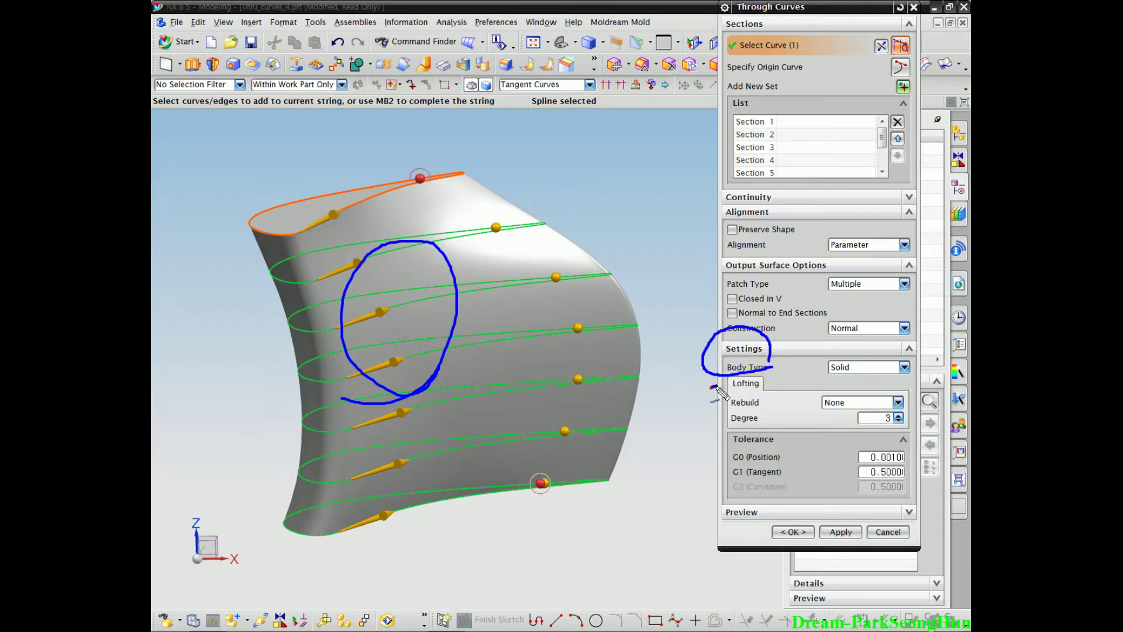
Preview the airfoil blade as a sheet body, inspect its end, and set the body type back to Solid
{"action": "left_click", "coordinate": [850, 368]}
{"action": "left_click", "coordinate": [848, 388]}
{"action": "middle_click_drag", "start_coordinate": [354, 307], "coordinate": [315, 243]}
{"action": "scroll", "coordinate": [354, 264], "scroll_direction": "up", "scroll_amount": 3}
{"action": "middle_click_drag", "start_coordinate": [358, 281], "coordinate": [412, 301]}
{"action": "left_click", "coordinate": [905, 367]}
{"action": "left_click", "coordinate": [861, 382]}
{"action": "scroll", "coordinate": [419, 321], "scroll_direction": "up", "scroll_amount": 3}
{"action": "middle_click_drag", "start_coordinate": [415, 341], "coordinate": [457, 333]}
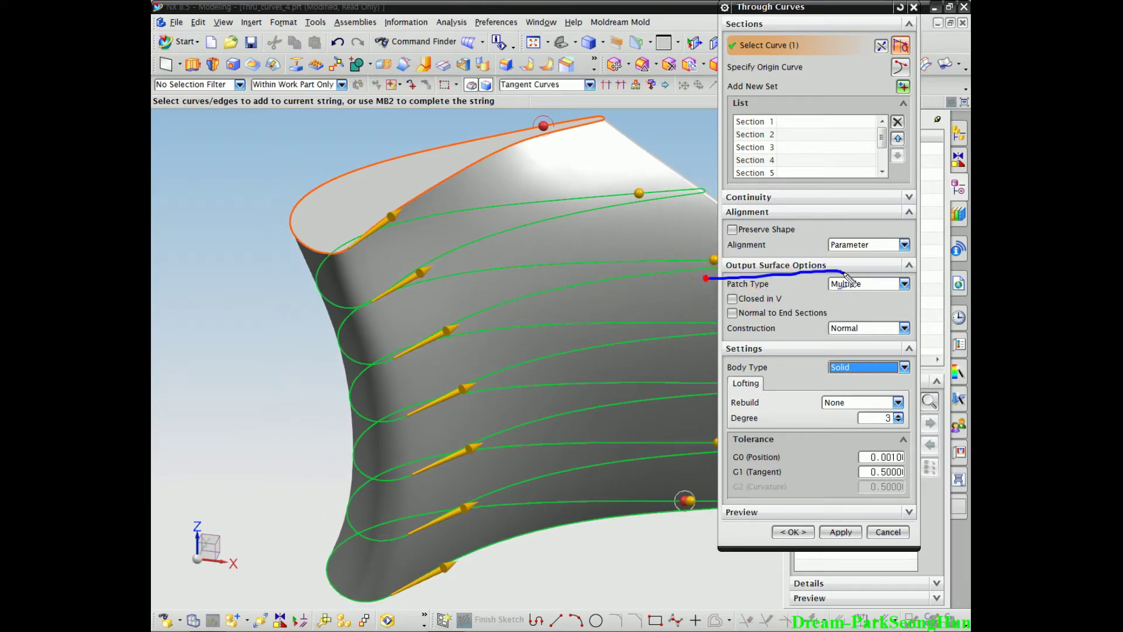
Try the Closed in V option on the blade and turn it off again
{"action": "left_click_drag", "start_coordinate": [848, 280], "coordinate": [728, 283]}
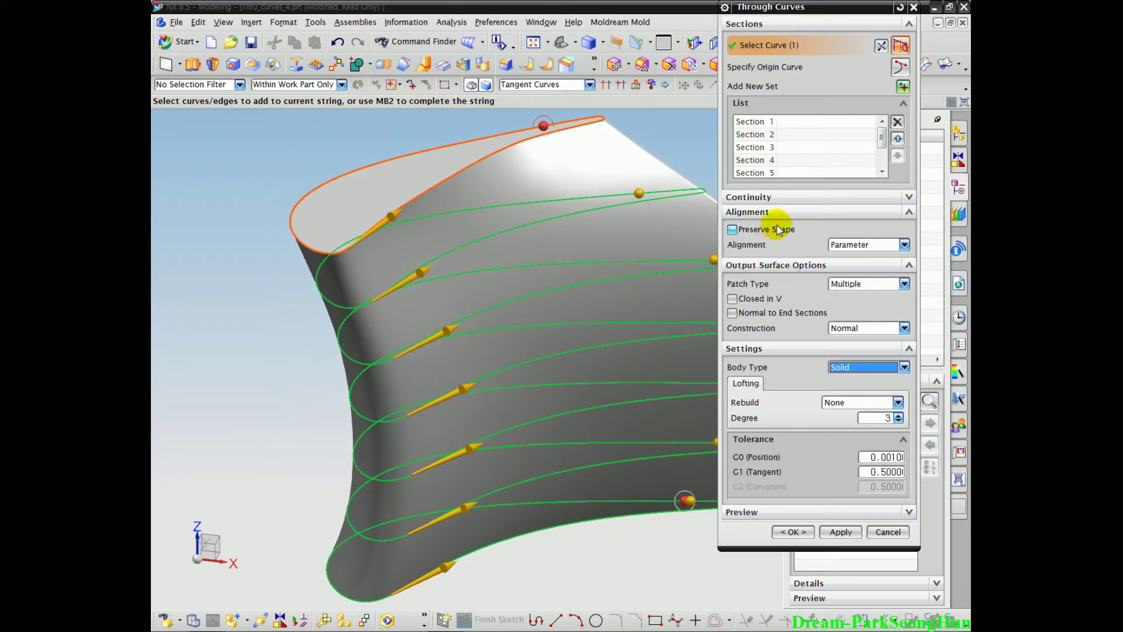
{"action": "left_click", "coordinate": [760, 211]}
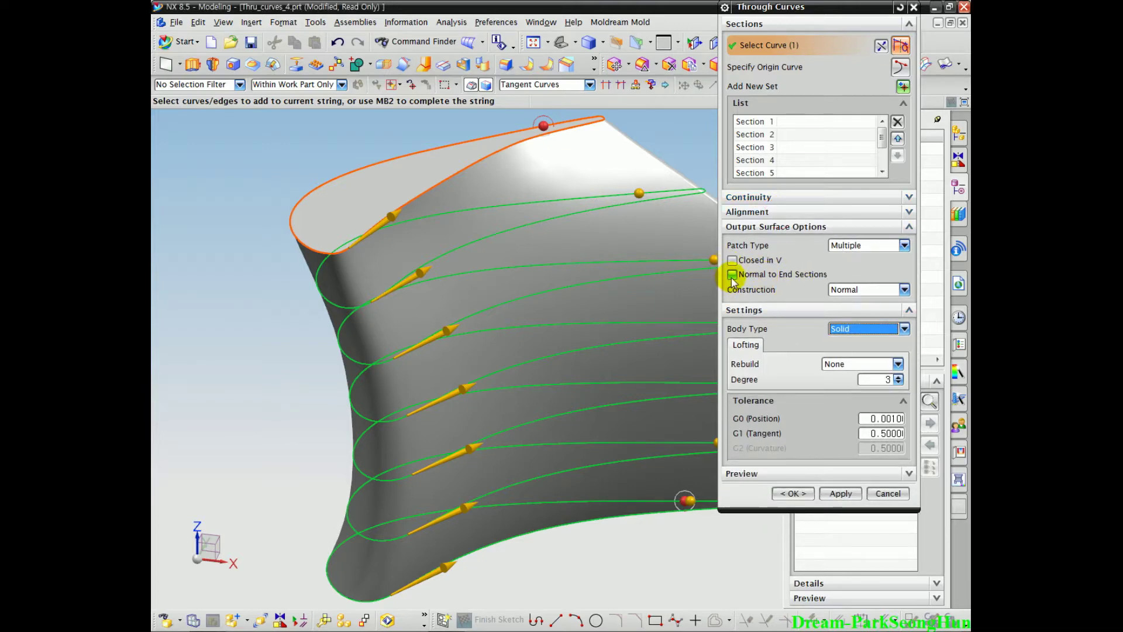
{"action": "mouse_move", "coordinate": [746, 270]}
{"action": "left_mouse_down"}
{"action": "mouse_move", "coordinate": [824, 280]}
{"action": "mouse_move", "coordinate": [742, 258]}
{"action": "left_mouse_up"}
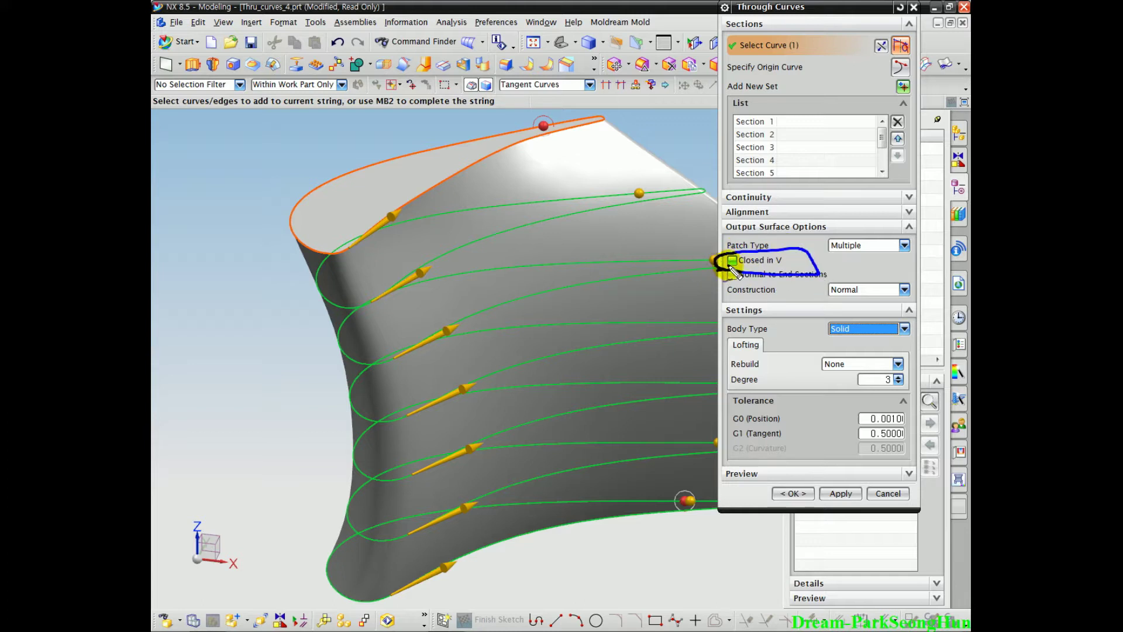
{"action": "key", "text": "Escape"}
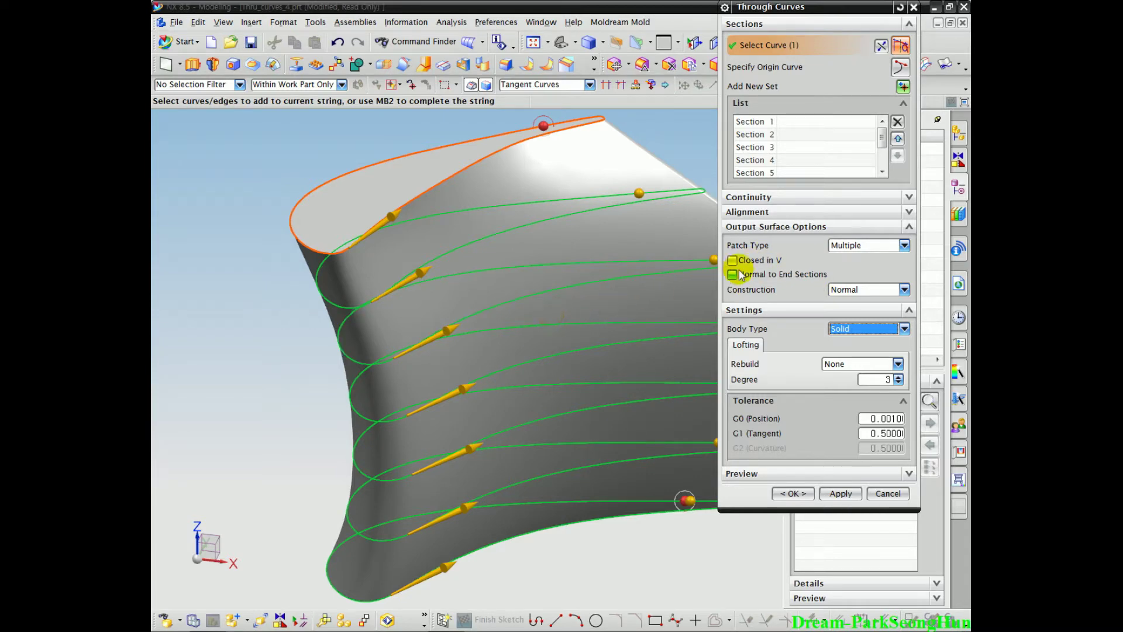
{"action": "left_click_drag", "start_coordinate": [741, 269], "coordinate": [768, 243]}
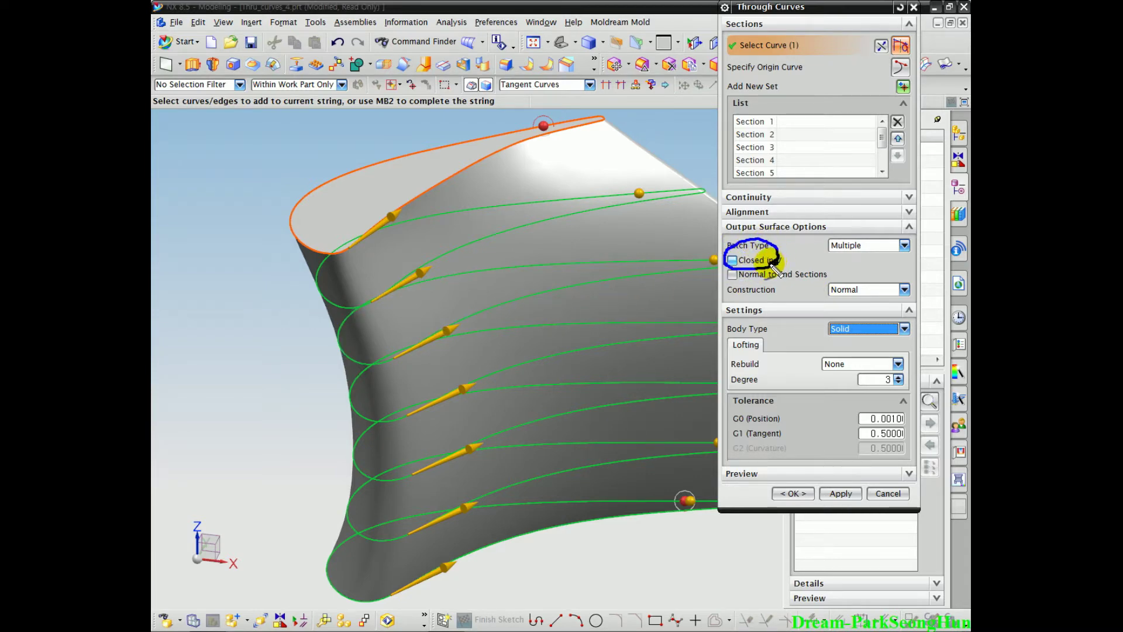
{"action": "left_click", "coordinate": [732, 260]}
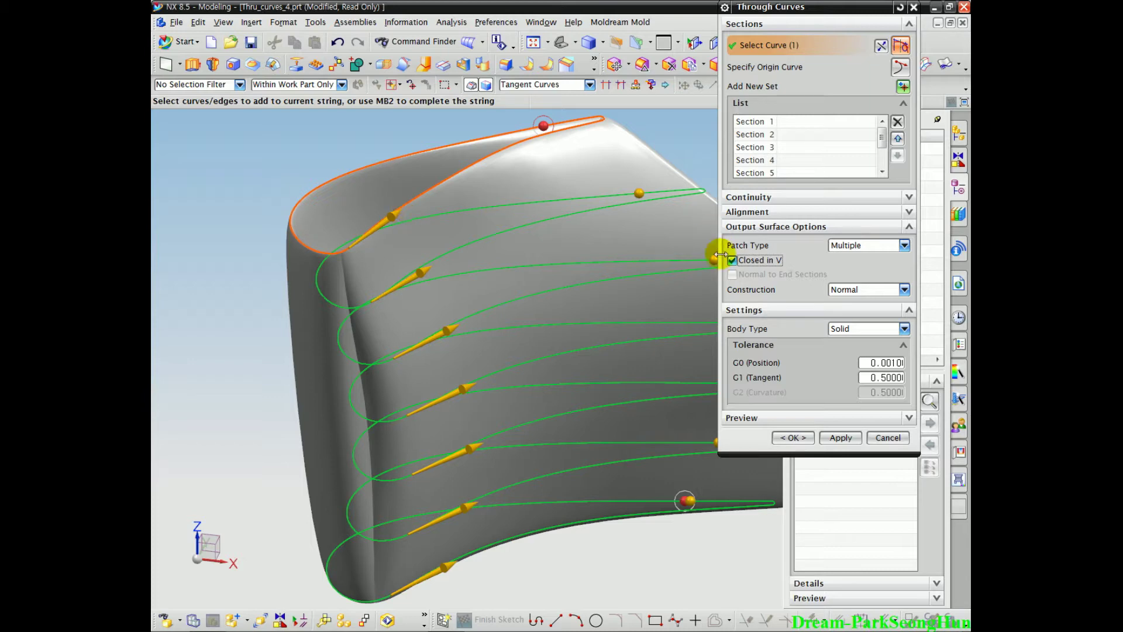
{"action": "left_click", "coordinate": [732, 260]}
{"action": "scroll", "coordinate": [326, 282], "scroll_direction": "down", "scroll_amount": 3}
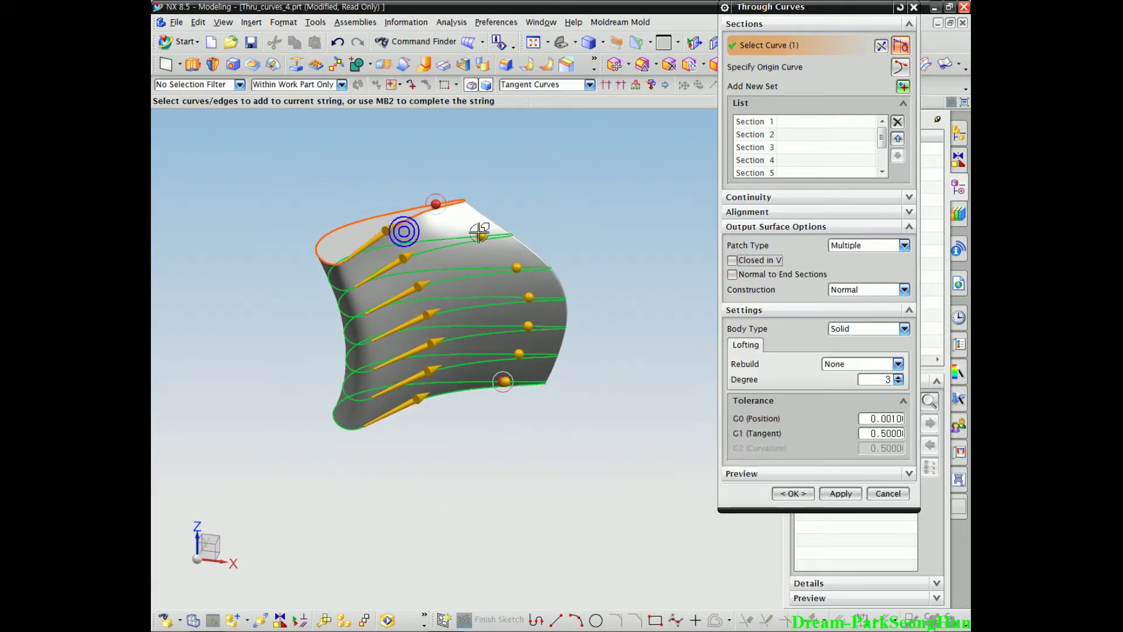
{"action": "middle_click_drag", "start_coordinate": [389, 294], "coordinate": [454, 262], "text": "shift"}
{"action": "mouse_move", "coordinate": [806, 262]}
{"action": "left_mouse_down"}
{"action": "mouse_move", "coordinate": [776, 246]}
{"action": "mouse_move", "coordinate": [779, 270]}
{"action": "left_mouse_up"}
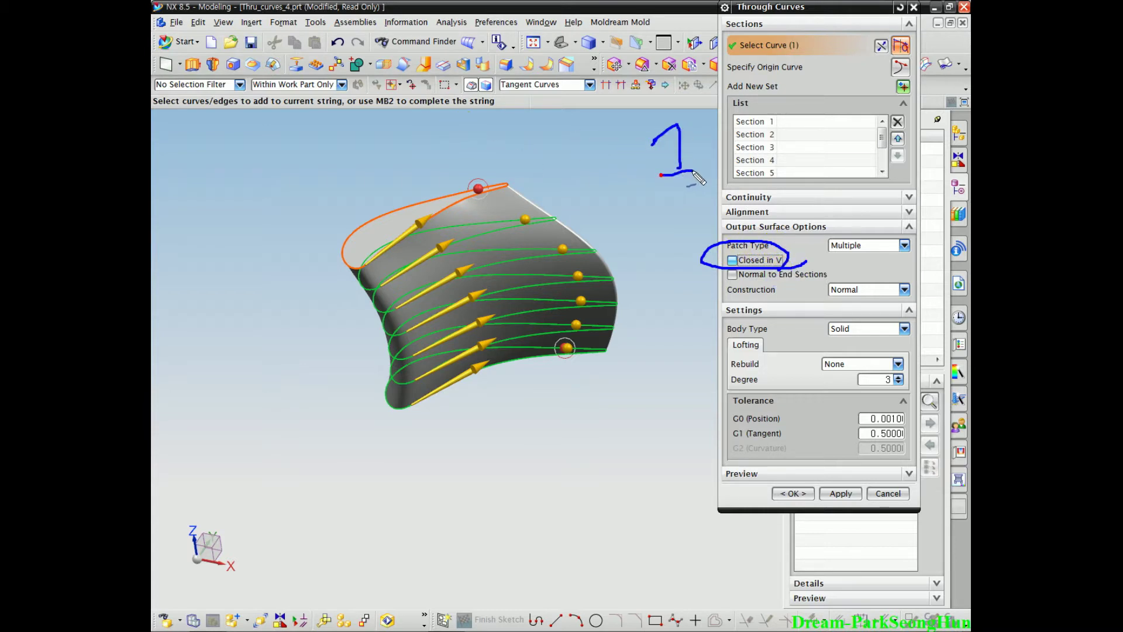
{"action": "left_click_drag", "start_coordinate": [761, 180], "coordinate": [763, 192]}
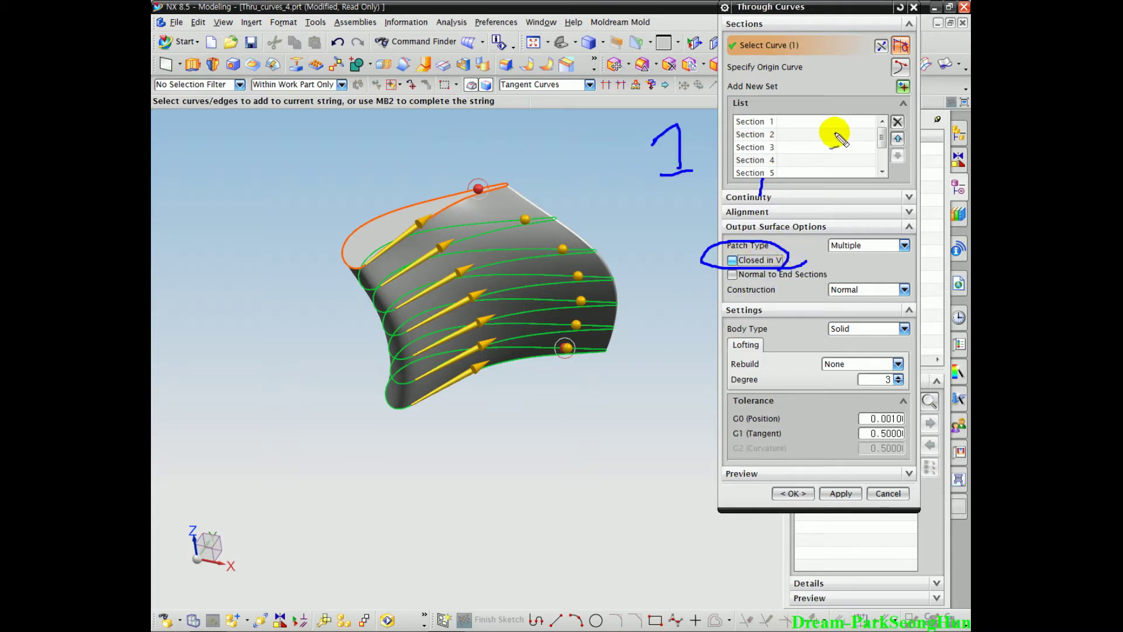
{"action": "mouse_move", "coordinate": [818, 119]}
{"action": "left_mouse_down"}
{"action": "mouse_move", "coordinate": [815, 152]}
{"action": "mouse_move", "coordinate": [705, 147]}
{"action": "mouse_move", "coordinate": [804, 146]}
{"action": "left_mouse_up"}
{"action": "key", "text": "Escape"}
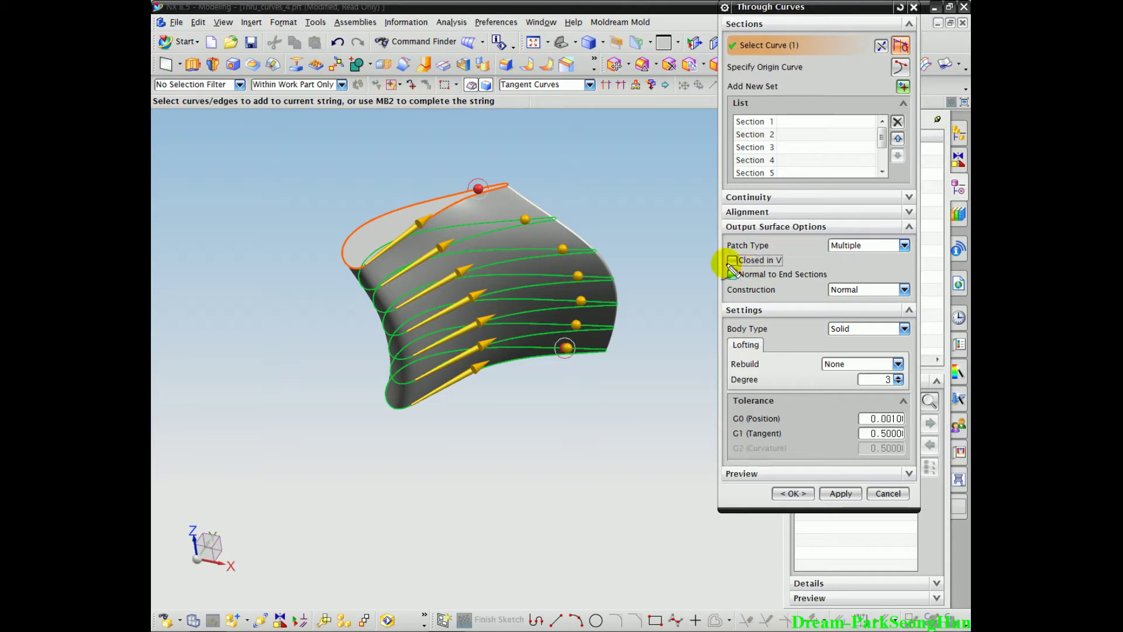
{"action": "mouse_move", "coordinate": [802, 261]}
{"action": "left_mouse_down"}
{"action": "mouse_move", "coordinate": [702, 264]}
{"action": "mouse_move", "coordinate": [810, 262]}
{"action": "mouse_move", "coordinate": [720, 260]}
{"action": "left_mouse_up"}
{"action": "key", "text": "Escape"}
Enable Normal to End Sections for the blade, comparing its side profile with and without the option
{"action": "scroll", "coordinate": [548, 305], "scroll_direction": "up", "scroll_amount": 3}
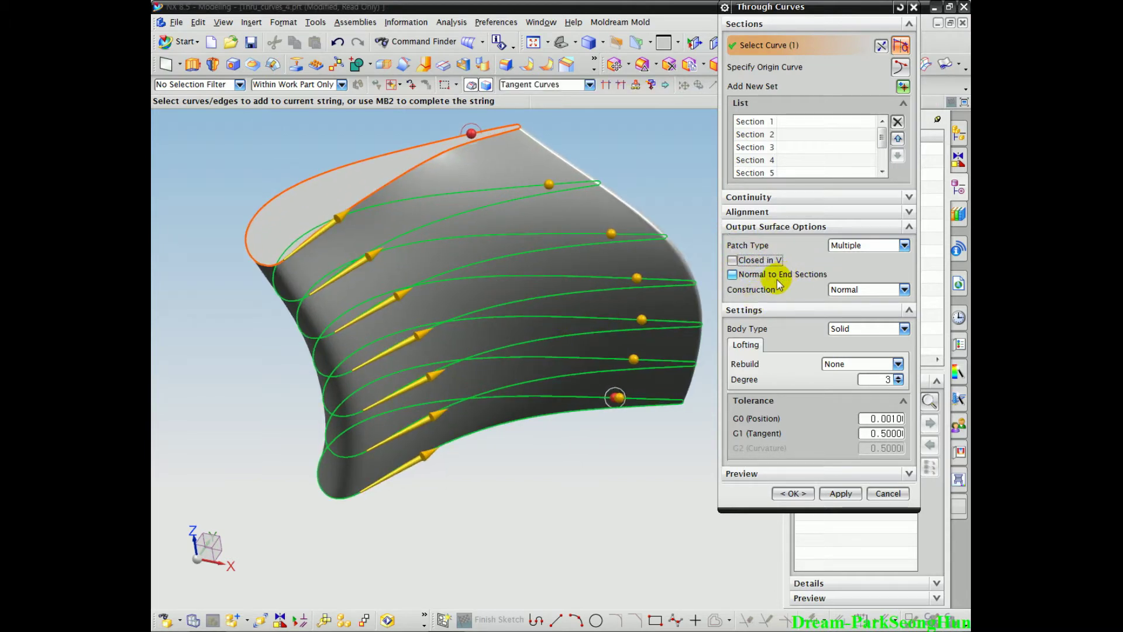
{"action": "mouse_move", "coordinate": [477, 278]}
{"action": "middle_mouse_down"}
{"action": "mouse_move", "coordinate": [485, 293]}
{"action": "mouse_move", "coordinate": [484, 272]}
{"action": "middle_mouse_up"}
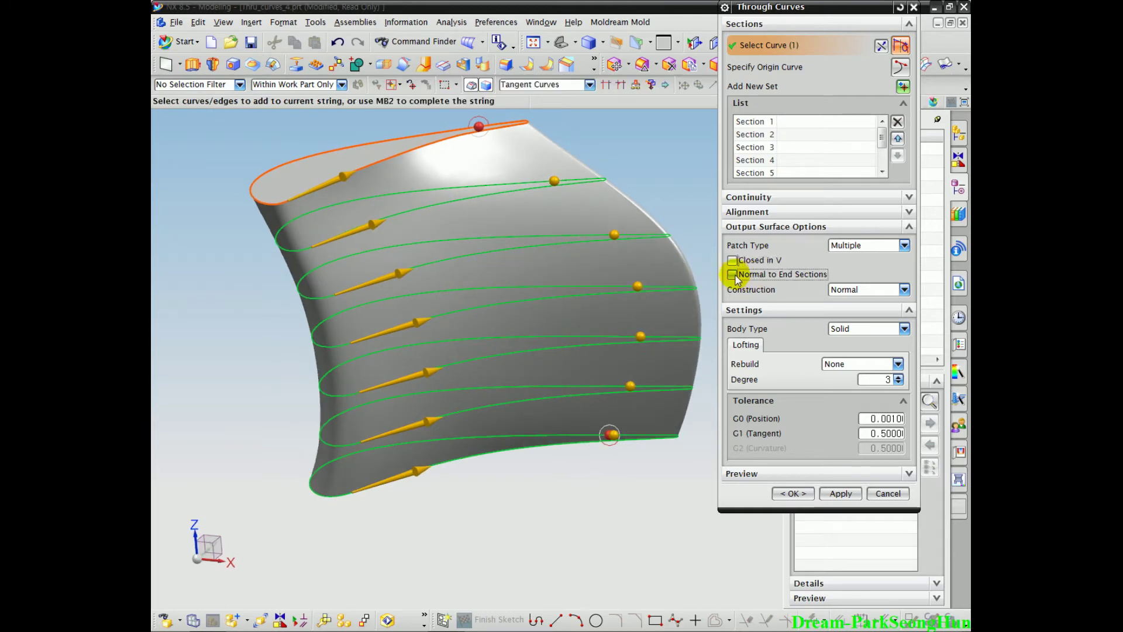
{"action": "left_click", "coordinate": [733, 275]}
{"action": "middle_click_drag", "start_coordinate": [475, 391], "coordinate": [682, 384]}
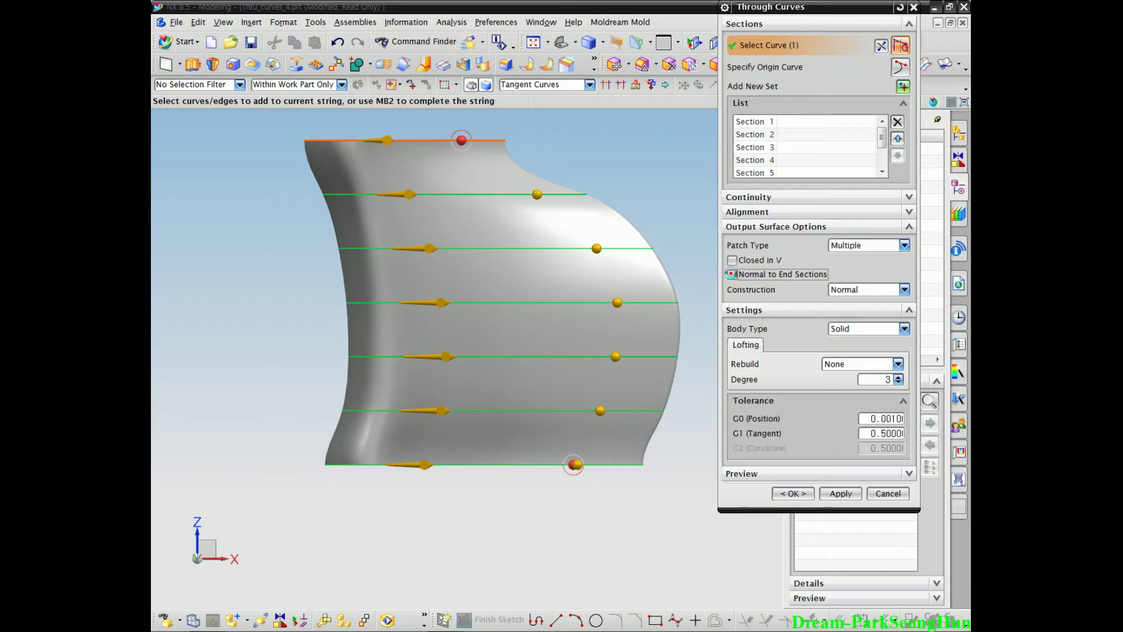
{"action": "left_click", "coordinate": [733, 275]}
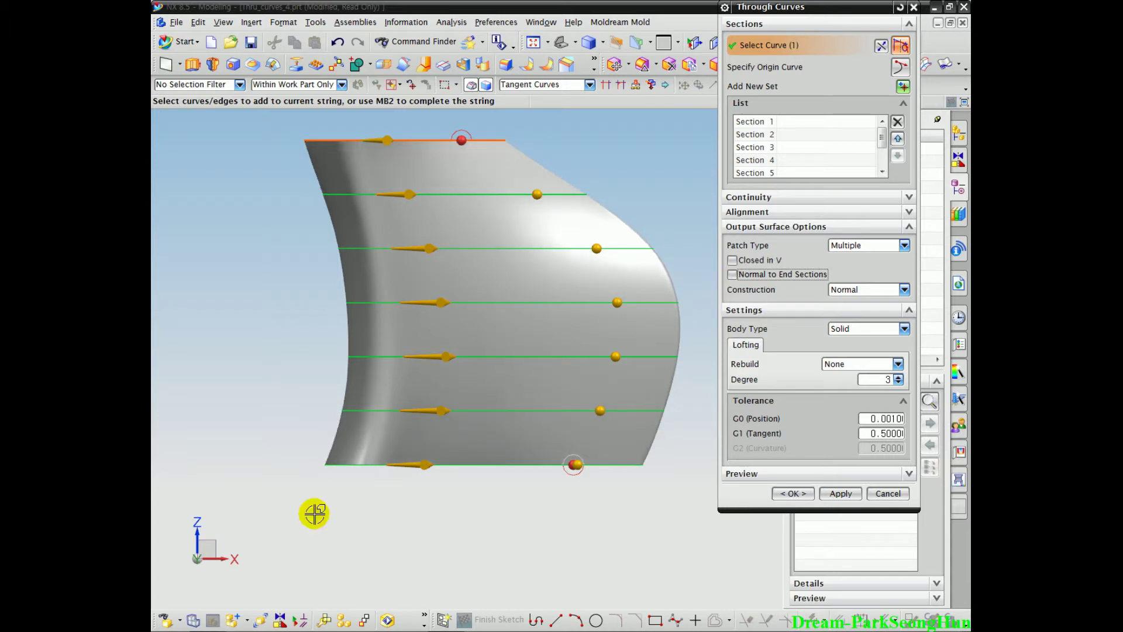
{"action": "left_click_drag", "start_coordinate": [350, 416], "coordinate": [356, 350]}
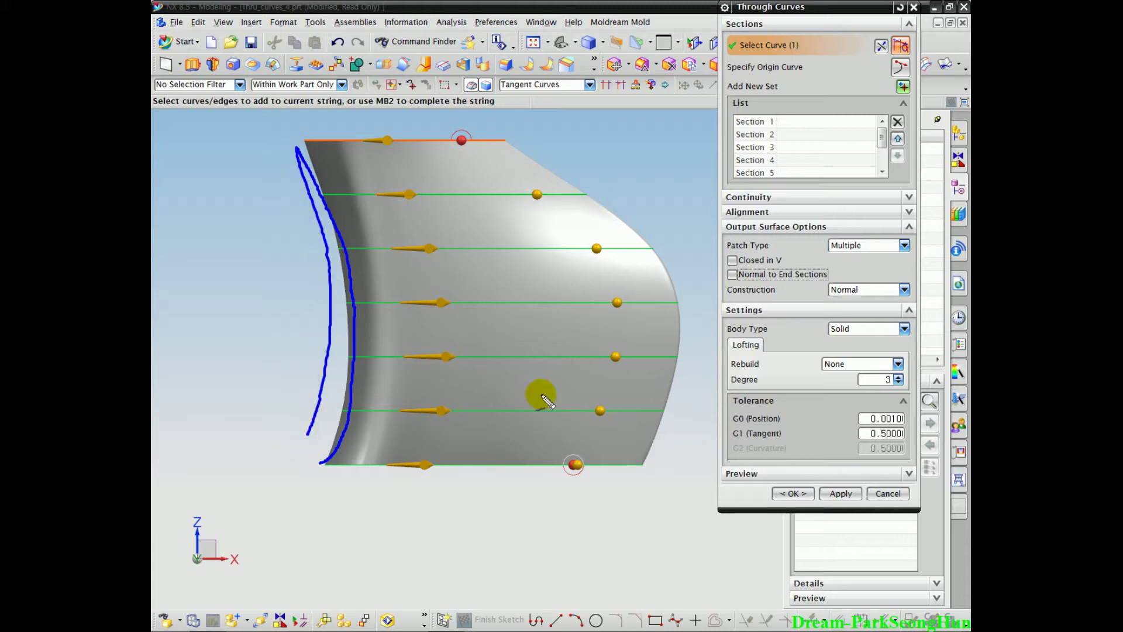
{"action": "left_click", "coordinate": [755, 275]}
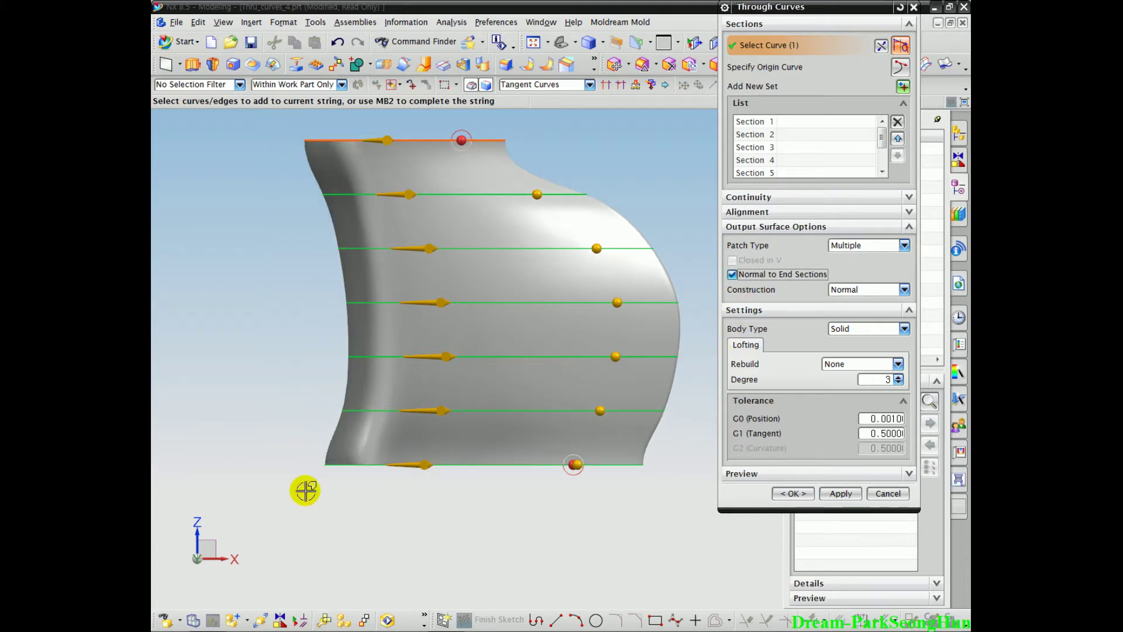
Examine up close how the blade's rounded edge meets the lowest and uppermost sections
{"action": "scroll", "coordinate": [319, 473], "scroll_direction": "up", "scroll_amount": 8}
{"action": "key", "text": "ctrl+shift+d"}
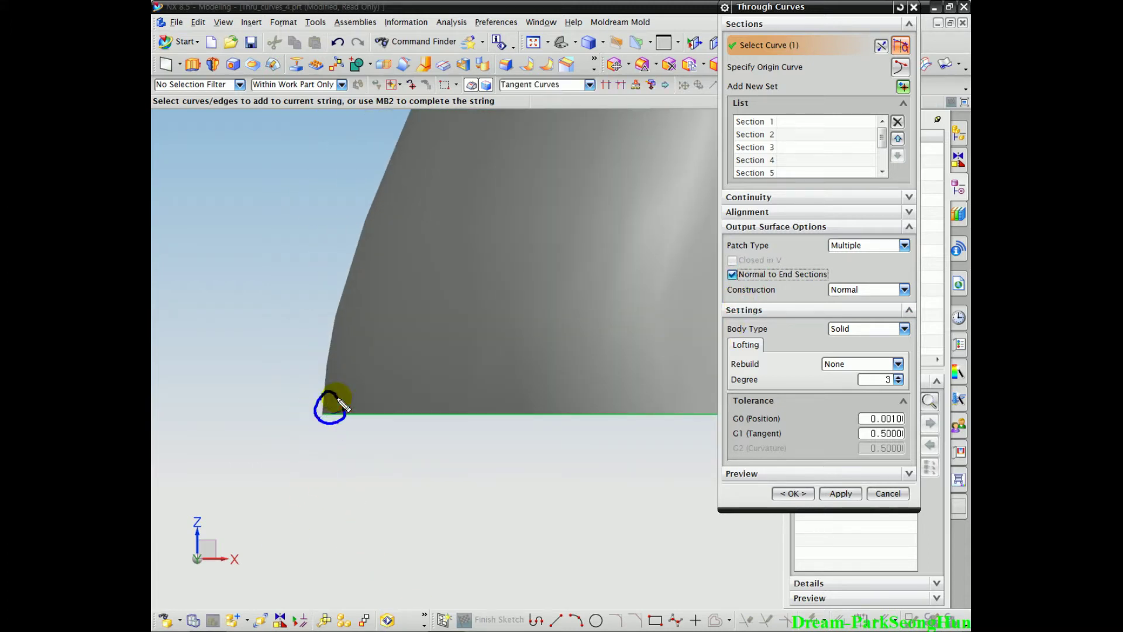
{"action": "scroll", "coordinate": [339, 417], "scroll_direction": "down", "scroll_amount": 5}
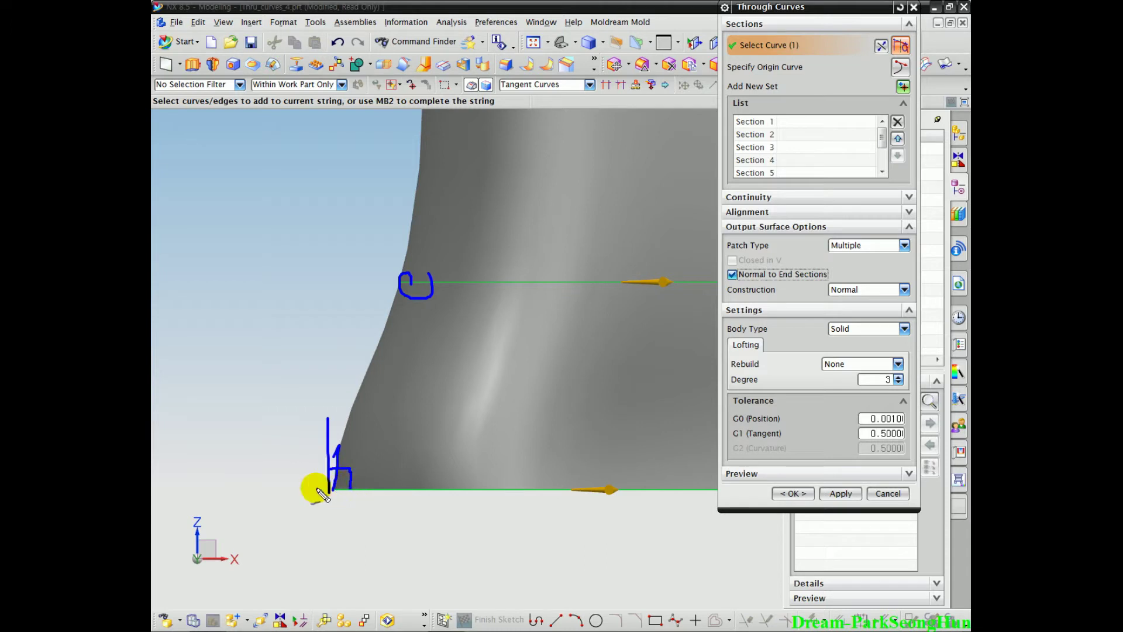
{"action": "left_click_drag", "start_coordinate": [336, 443], "coordinate": [396, 303]}
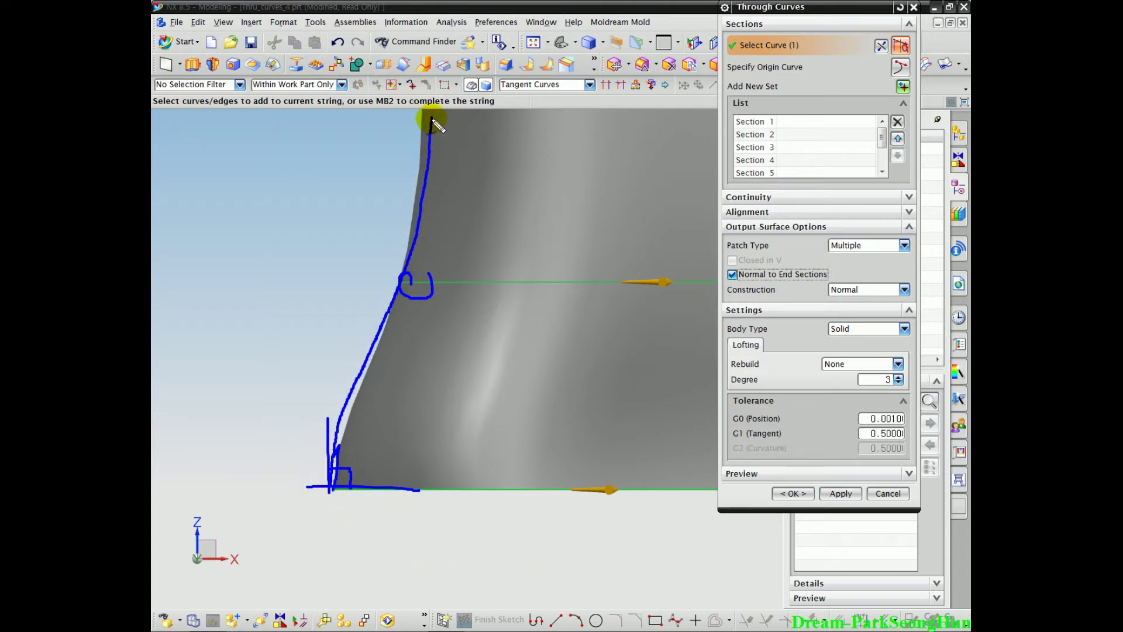
{"action": "key", "text": "Escape"}
{"action": "middle_click_drag", "start_coordinate": [448, 432], "coordinate": [438, 268], "text": "ctrl"}
{"action": "middle_click_drag", "start_coordinate": [439, 253], "coordinate": [439, 385], "text": "shift"}
{"action": "middle_click_drag", "start_coordinate": [414, 308], "coordinate": [416, 427], "text": "ctrl"}
{"action": "middle_click_drag", "start_coordinate": [389, 348], "coordinate": [388, 372], "text": "shift"}
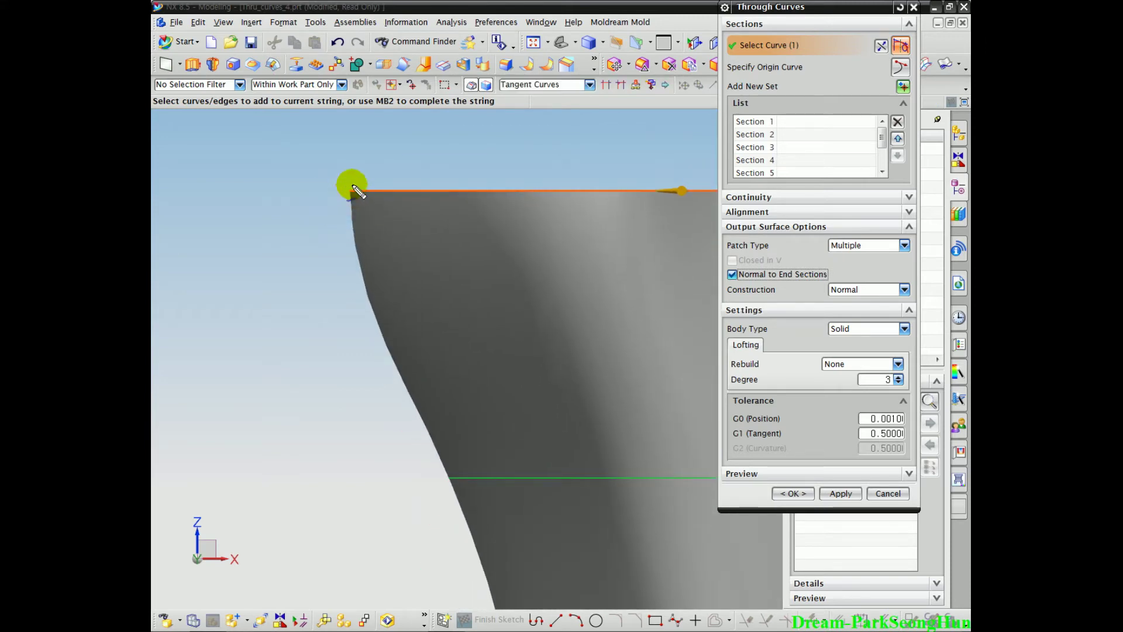
{"action": "left_click_drag", "start_coordinate": [351, 185], "coordinate": [349, 249]}
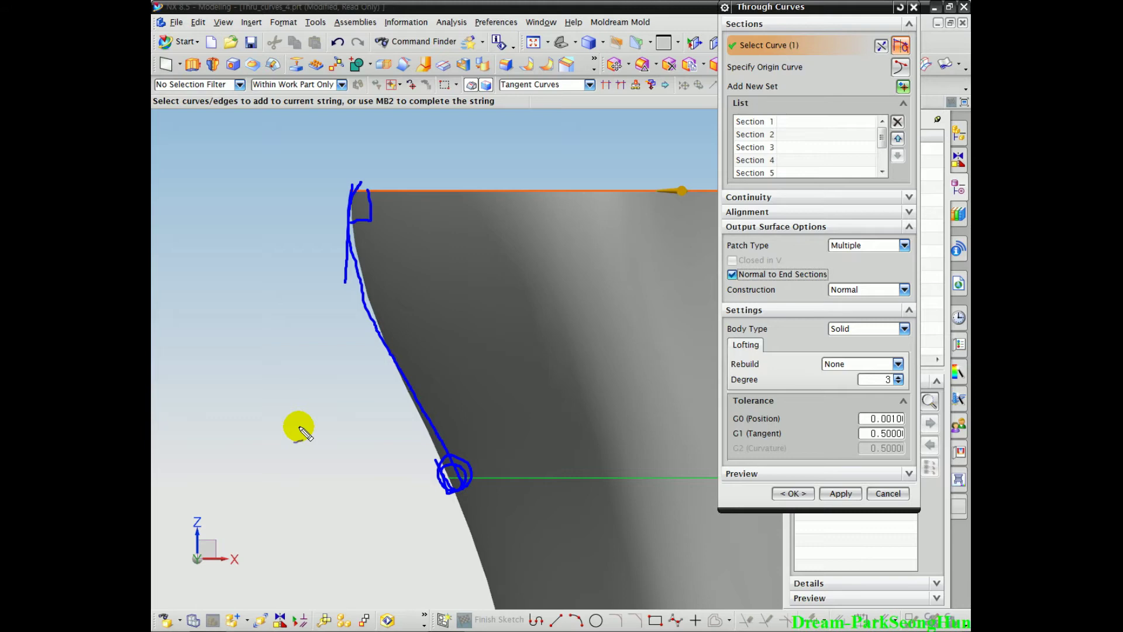
{"action": "key", "text": "Escape"}
{"action": "scroll", "coordinate": [433, 409], "scroll_direction": "down", "scroll_amount": 10}
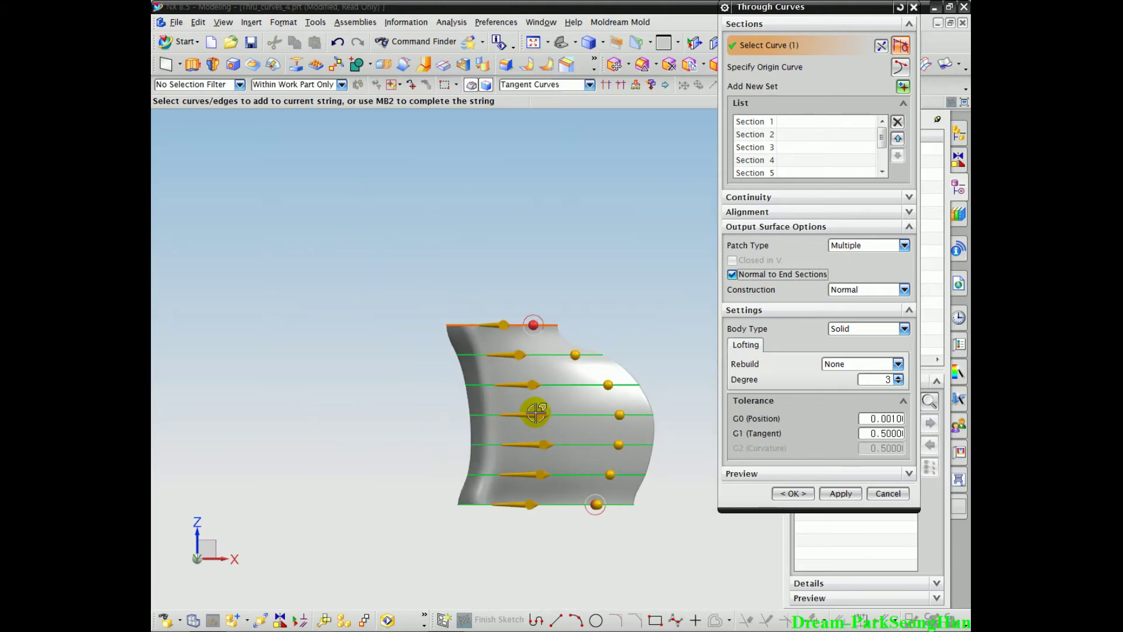
Switch Normal to End Sections off and on again, and inspect the lower corner of the blade's rounded edge
{"action": "middle_click_drag", "start_coordinate": [531, 419], "coordinate": [491, 273], "text": "shift"}
{"action": "scroll", "coordinate": [527, 444], "scroll_direction": "up", "scroll_amount": 6}
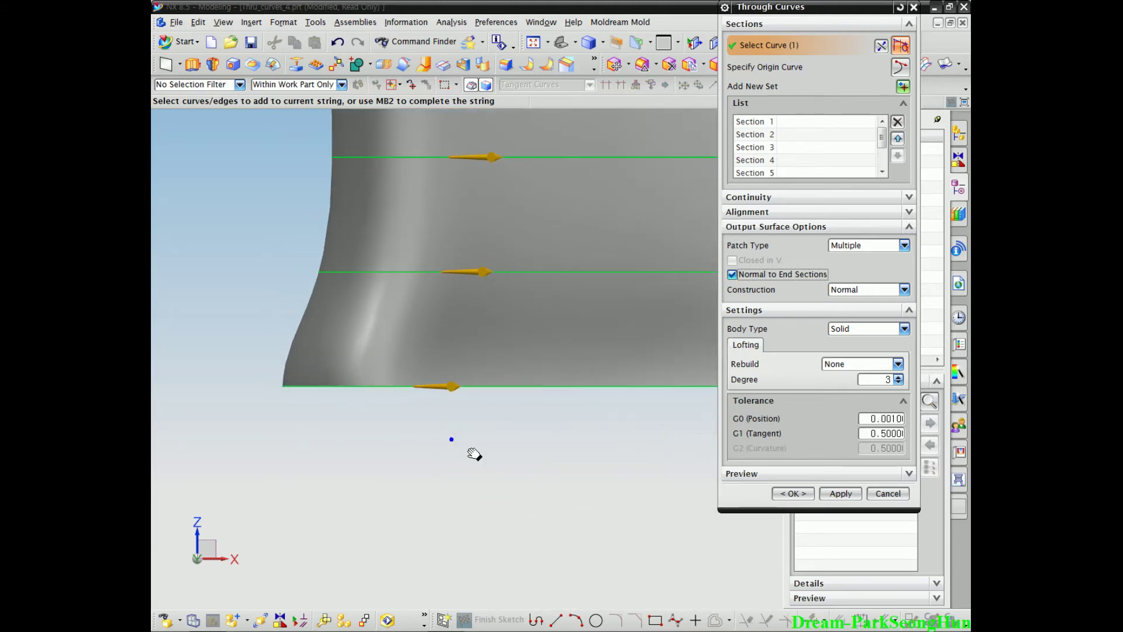
{"action": "left_click", "coordinate": [781, 274]}
{"action": "left_click", "coordinate": [781, 275]}
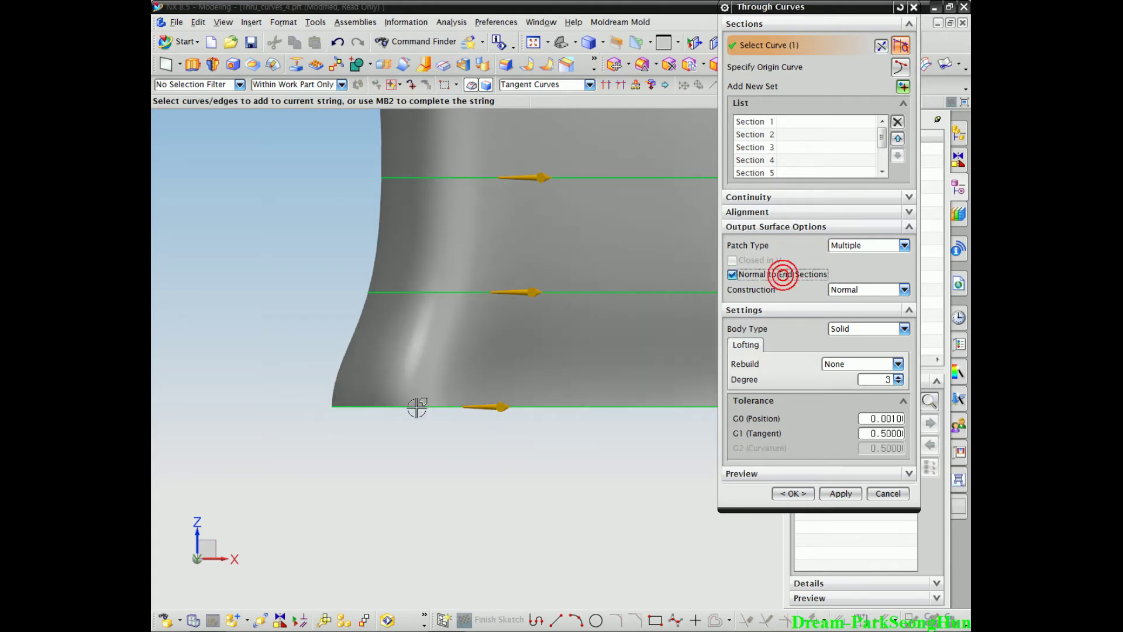
{"action": "scroll", "coordinate": [418, 408], "scroll_direction": "up", "scroll_amount": 3}
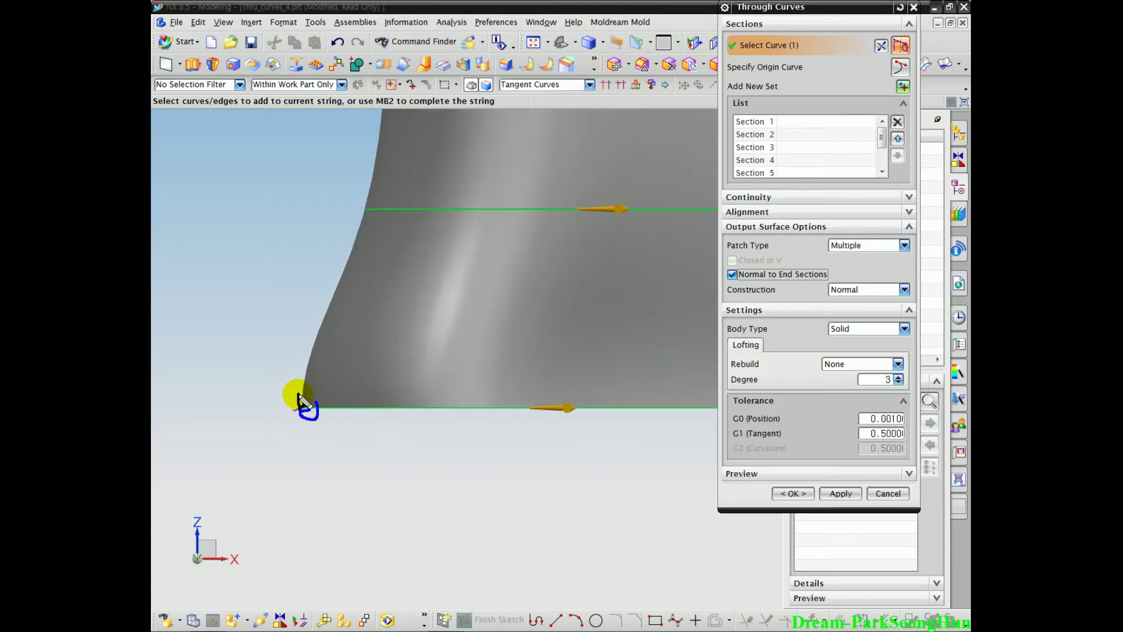
{"action": "left_click_drag", "start_coordinate": [303, 365], "coordinate": [386, 115]}
{"action": "left_click_drag", "start_coordinate": [321, 411], "coordinate": [321, 413]}
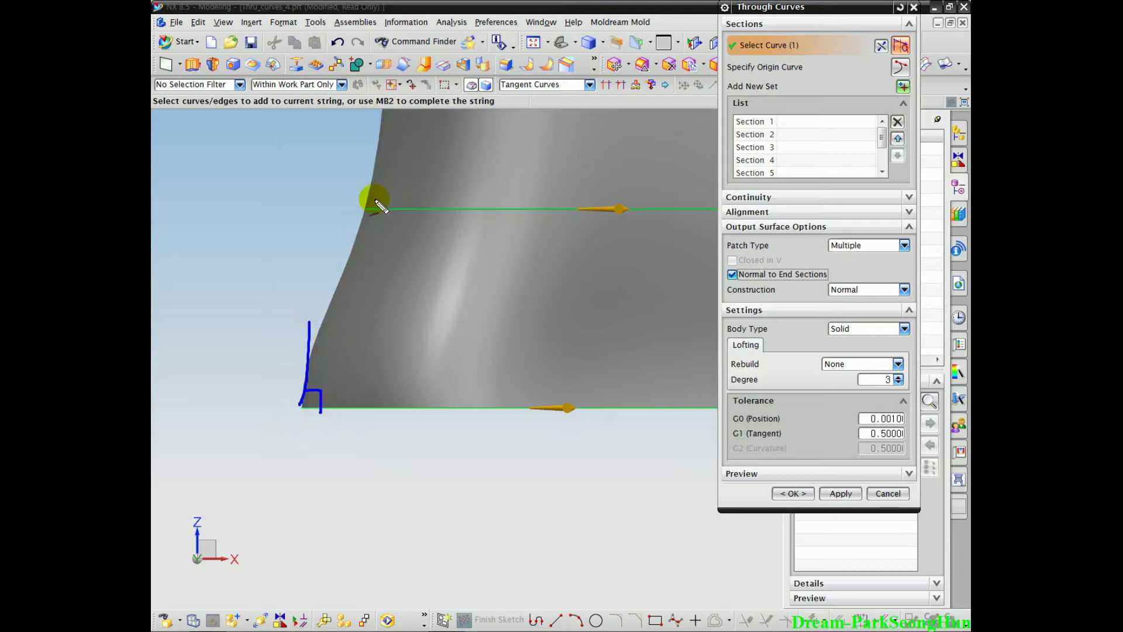
{"action": "mouse_move", "coordinate": [367, 194]}
{"action": "left_mouse_down"}
{"action": "mouse_move", "coordinate": [296, 371]}
{"action": "mouse_move", "coordinate": [358, 225]}
{"action": "mouse_move", "coordinate": [364, 248]}
{"action": "mouse_move", "coordinate": [299, 393]}
{"action": "mouse_move", "coordinate": [393, 205]}
{"action": "left_mouse_up"}
{"action": "key", "text": "Escape"}
Accept the Through Curves settings to create the solid airfoil blade and view the finished body
{"action": "scroll", "coordinate": [529, 484], "scroll_direction": "down", "scroll_amount": 6}
{"action": "middle_click_drag", "start_coordinate": [542, 355], "coordinate": [429, 435], "text": "shift"}
{"action": "scroll", "coordinate": [429, 435], "scroll_direction": "down", "scroll_amount": 4}
{"action": "middle_click", "coordinate": [572, 379]}
{"action": "middle_click", "coordinate": [615, 380]}
{"action": "middle_click_drag", "start_coordinate": [615, 379], "coordinate": [636, 439]}
{"action": "middle_click_drag", "start_coordinate": [637, 439], "coordinate": [694, 434], "text": "shift"}
{"action": "middle_click_drag", "start_coordinate": [694, 434], "coordinate": [711, 441], "text": "shift"}
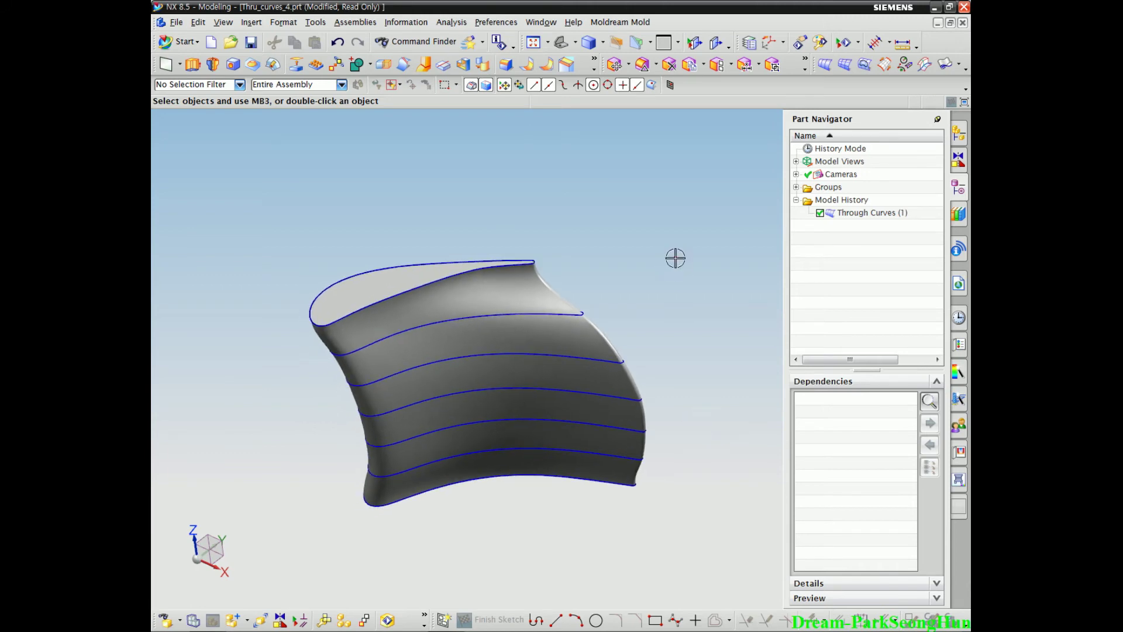
Open the part Thru_curves_5.prt from the 16,Mesh Surface folder
{"action": "left_click", "coordinate": [212, 65]}
{"action": "left_click", "coordinate": [474, 364]}
{"action": "scroll", "coordinate": [485, 374], "scroll_direction": "down", "scroll_amount": 1}
{"action": "double_click", "coordinate": [453, 388]}
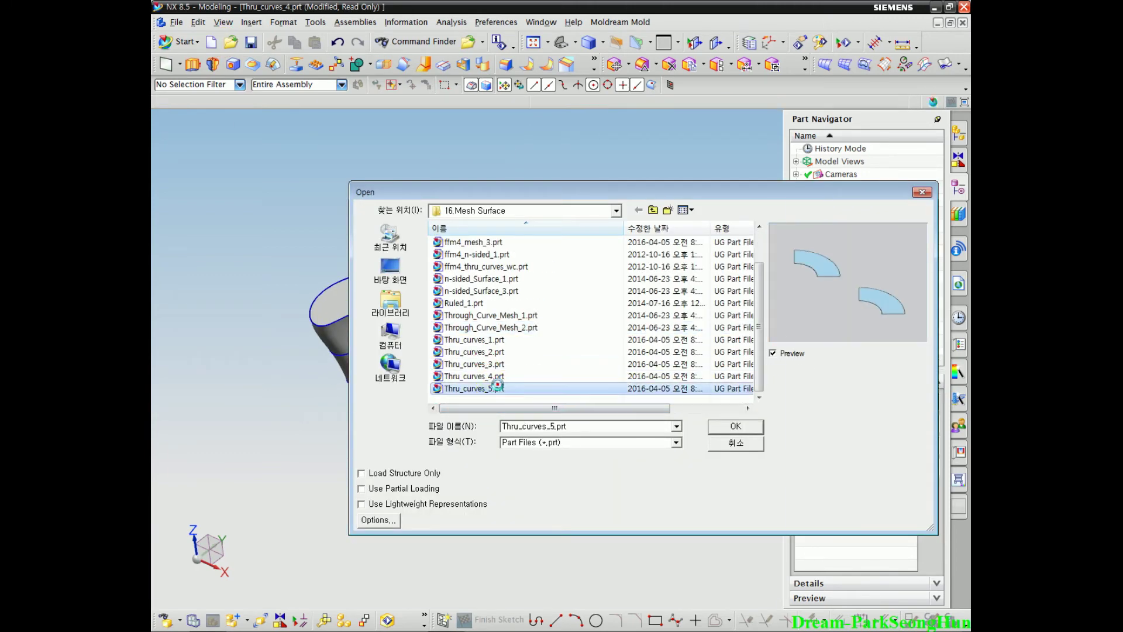
{"action": "middle_click_drag", "start_coordinate": [421, 397], "coordinate": [516, 432]}
{"action": "scroll", "coordinate": [472, 464], "scroll_direction": "up", "scroll_amount": 2}
{"action": "scroll", "coordinate": [536, 449], "scroll_direction": "down", "scroll_amount": 2}
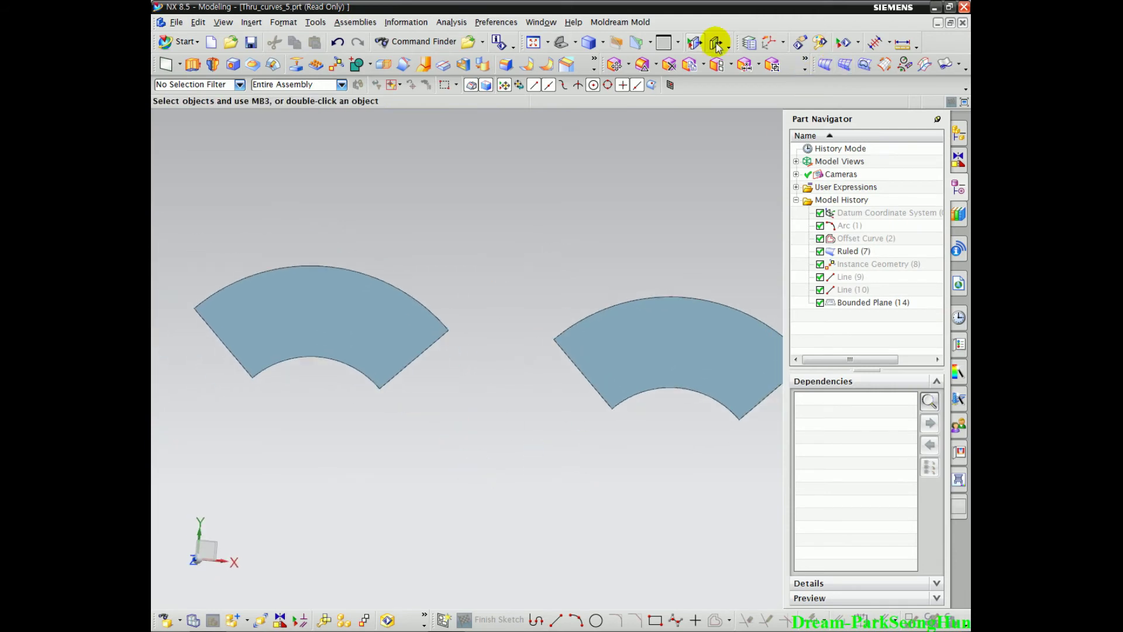
Start Through Curves and choose the facing straight edges of the two fan-shaped faces as separate sections, using the Single Curve rule
{"action": "left_click", "coordinate": [248, 22]}
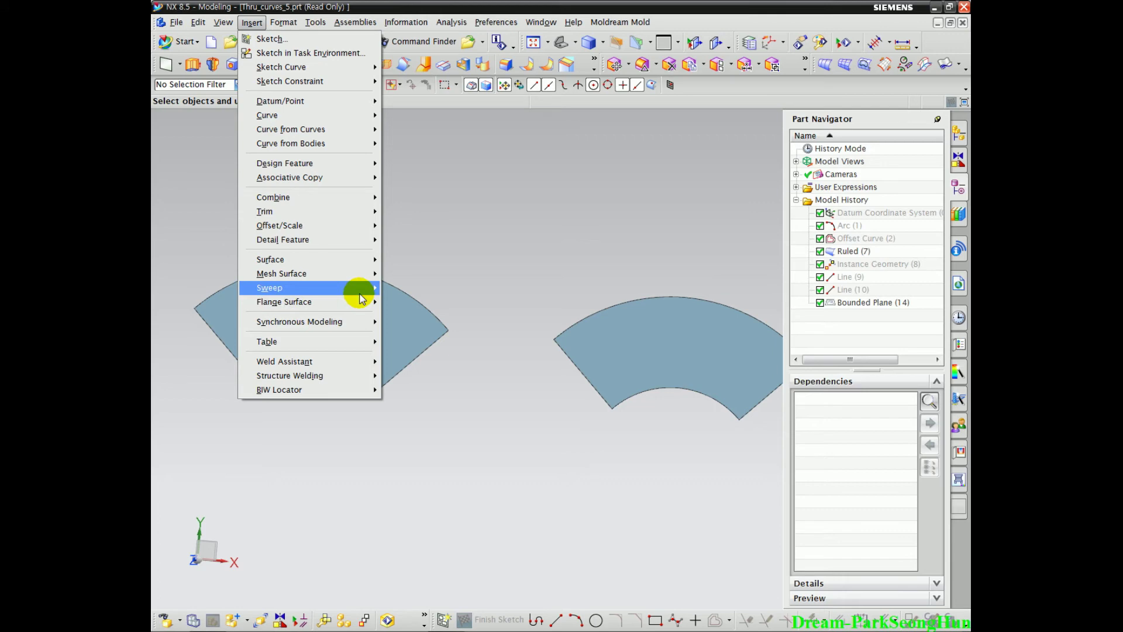
{"action": "mouse_move", "coordinate": [361, 290]}
{"action": "left_click", "coordinate": [421, 289]}
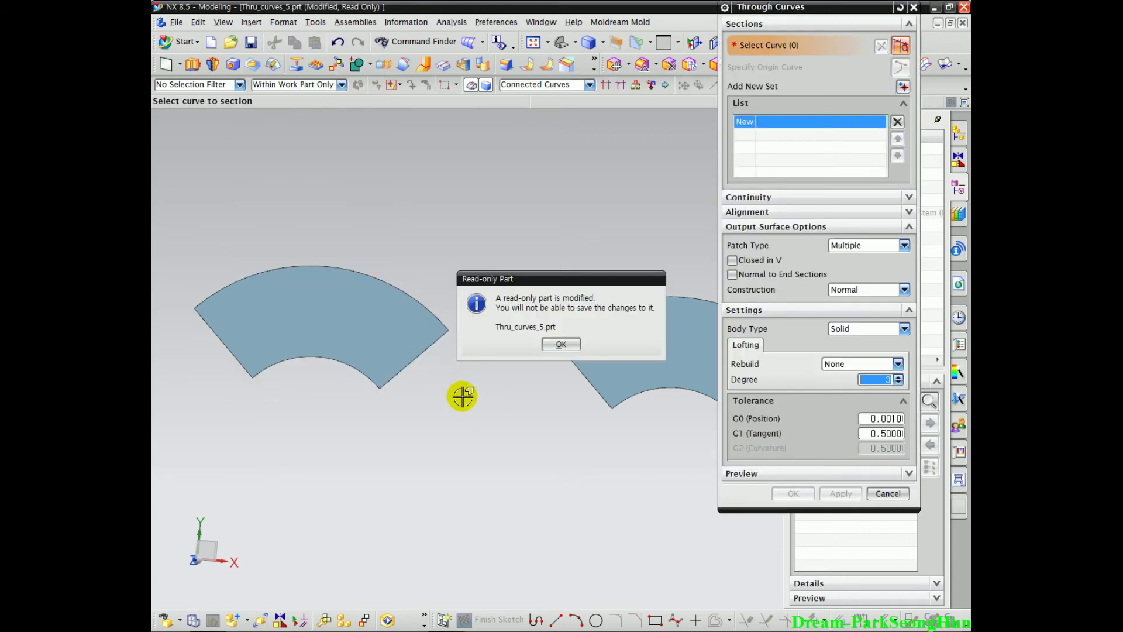
{"action": "left_click", "coordinate": [560, 346]}
{"action": "left_click", "coordinate": [438, 343]}
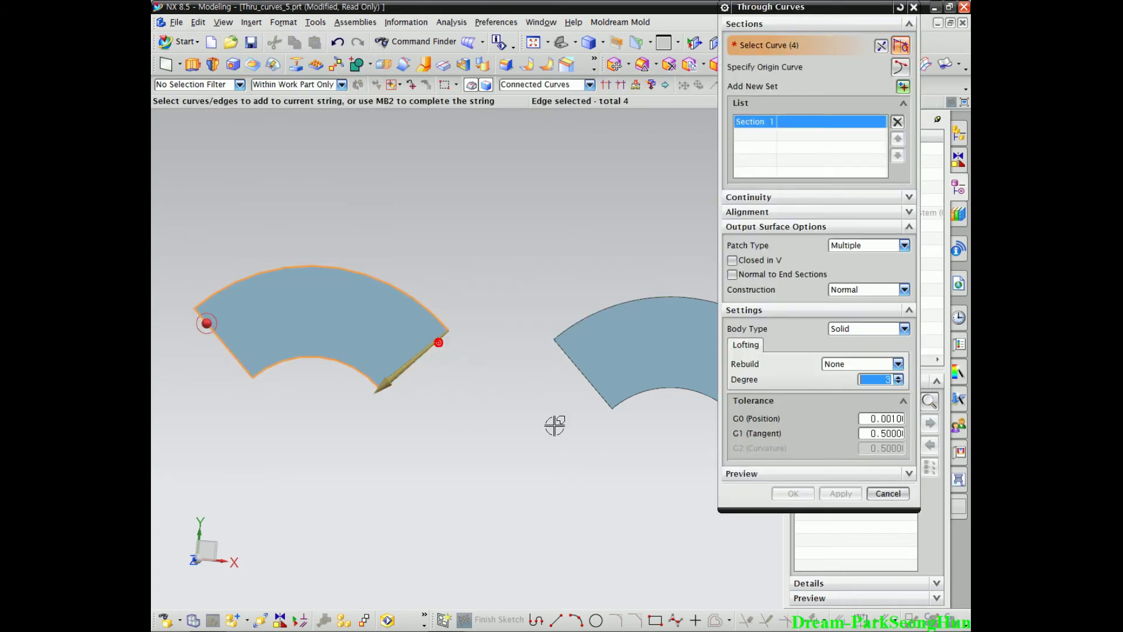
{"action": "scroll", "coordinate": [441, 349], "scroll_direction": "up", "scroll_amount": 5}
{"action": "right_click", "coordinate": [419, 356]}
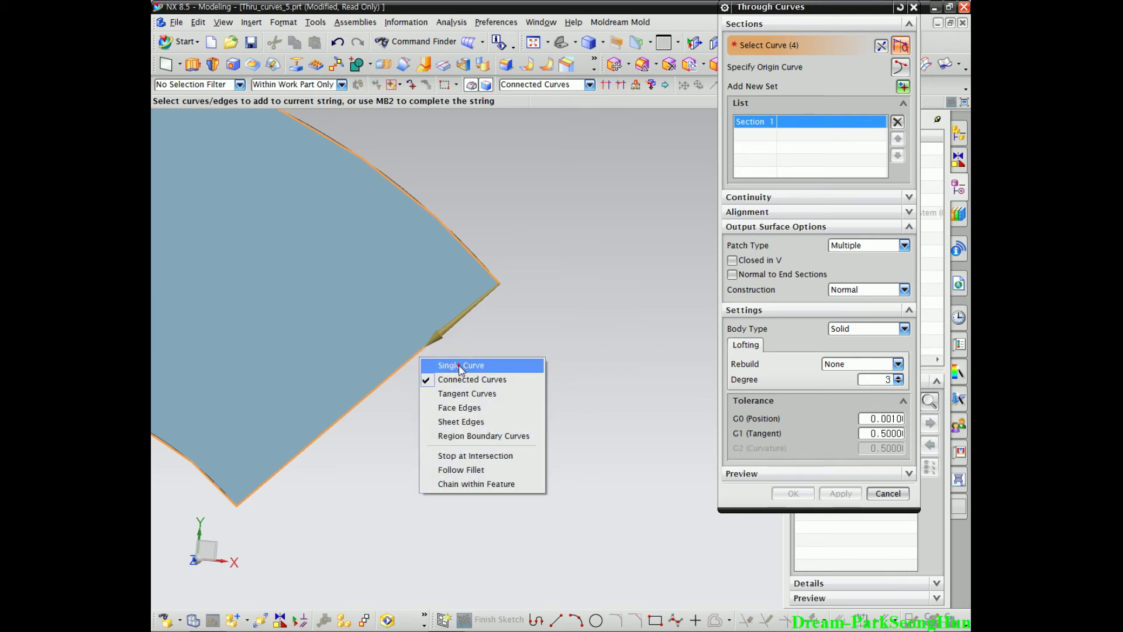
{"action": "left_click", "coordinate": [458, 366]}
{"action": "scroll", "coordinate": [495, 438], "scroll_direction": "down", "scroll_amount": 5}
{"action": "middle_click_drag", "start_coordinate": [548, 474], "coordinate": [441, 401], "text": "shift"}
{"action": "middle_click", "coordinate": [510, 352]}
{"action": "left_click", "coordinate": [509, 351]}
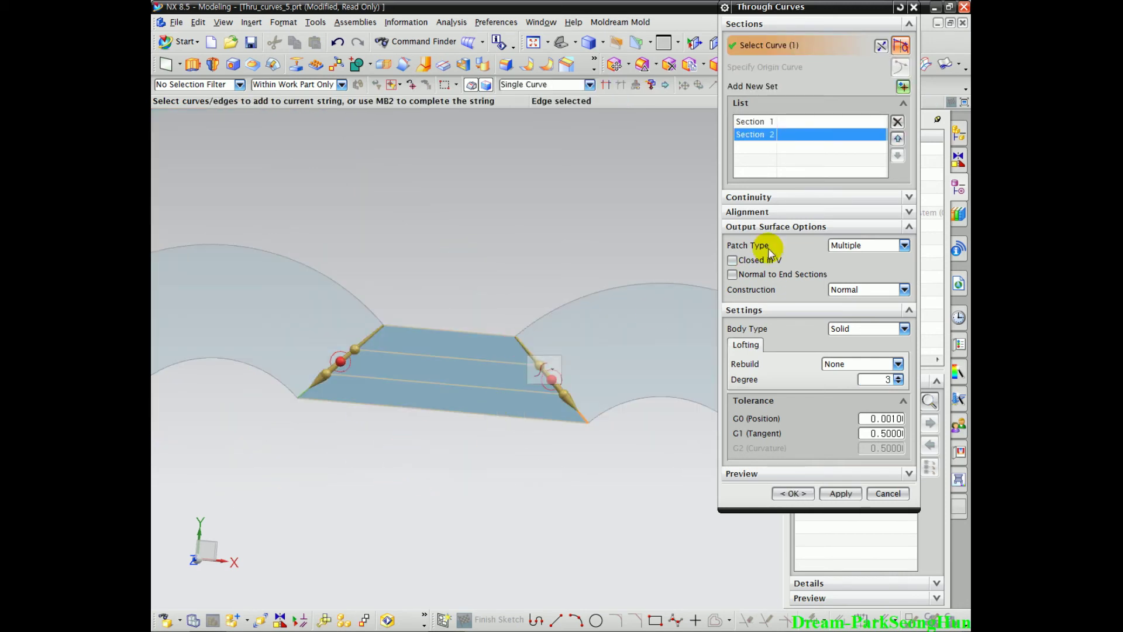
Try Closed in V and Normal to End Sections on the previewed bridge surface, switching each option off again
{"action": "left_click", "coordinate": [732, 260]}
{"action": "left_click", "coordinate": [753, 260]}
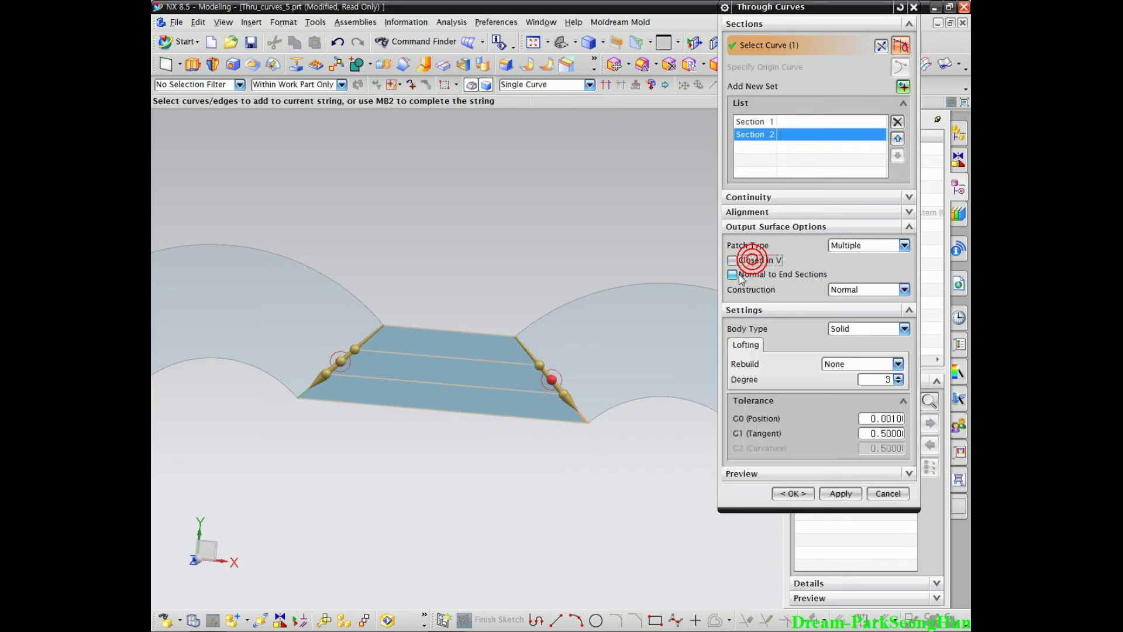
{"action": "left_click", "coordinate": [738, 275]}
{"action": "middle_click_drag", "start_coordinate": [519, 478], "coordinate": [520, 482]}
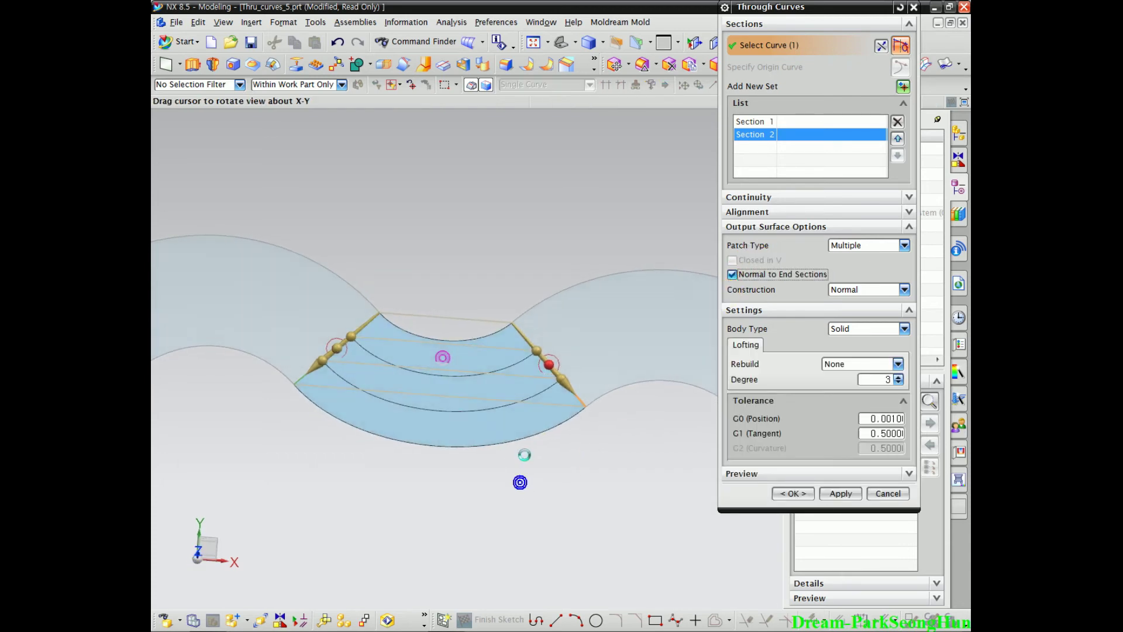
{"action": "left_click", "coordinate": [732, 274]}
{"action": "scroll", "coordinate": [524, 426], "scroll_direction": "up", "scroll_amount": 3}
{"action": "left_click_drag", "start_coordinate": [383, 291], "coordinate": [524, 297]}
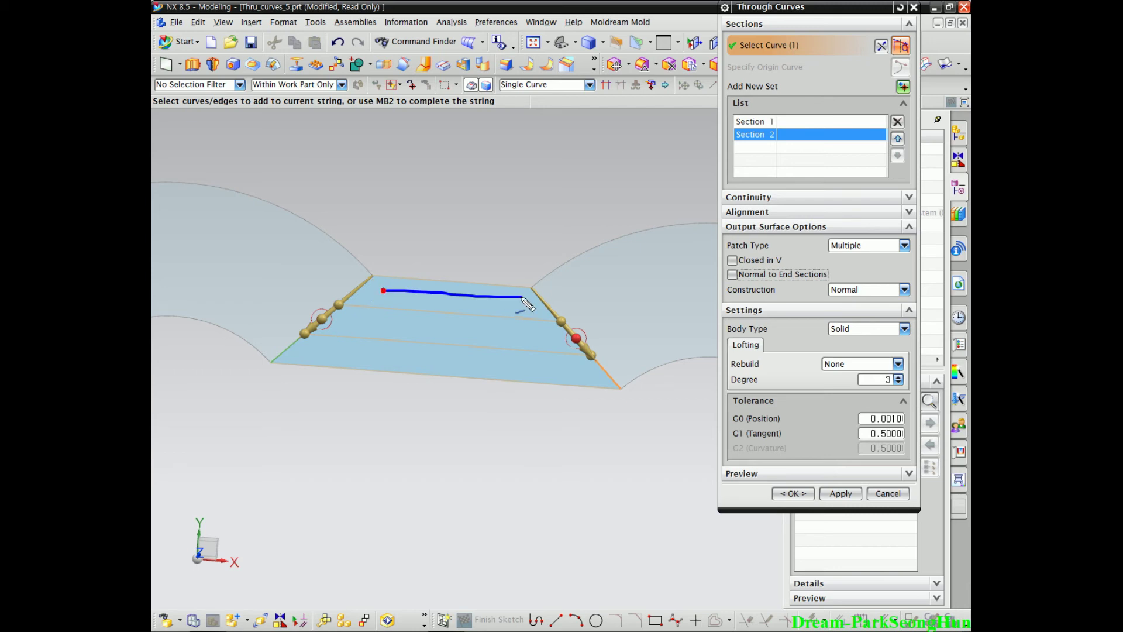
Try the Single patch type for the bridge surface, return it to Multiple, and show the alignment settings
{"action": "left_click", "coordinate": [865, 246]}
{"action": "left_click", "coordinate": [858, 256]}
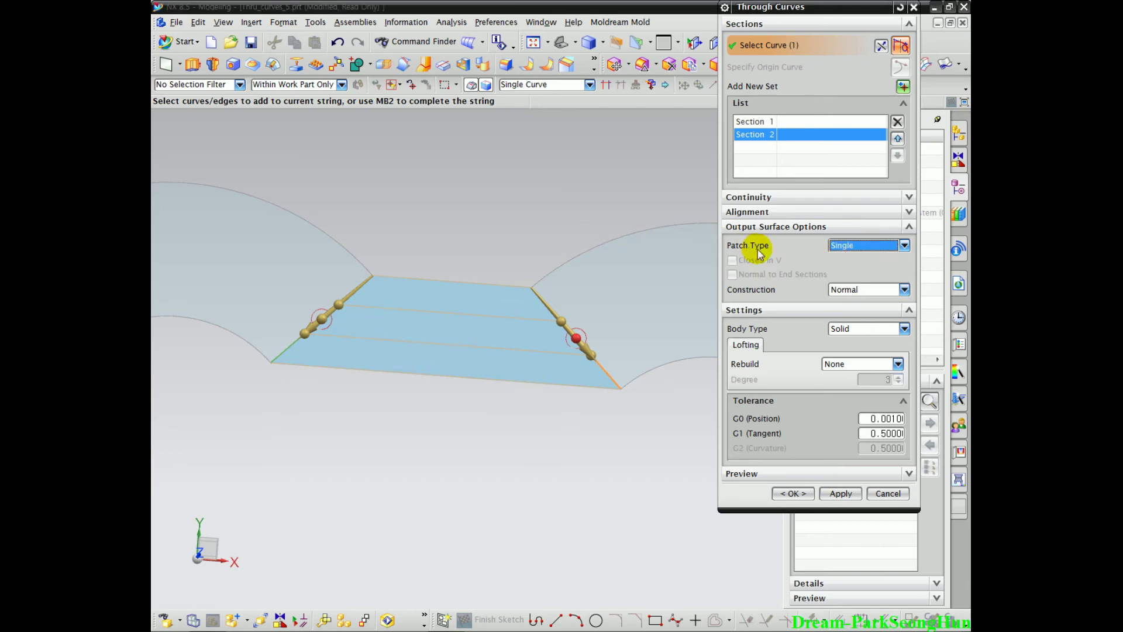
{"action": "left_click", "coordinate": [849, 246]}
{"action": "left_click", "coordinate": [842, 259]}
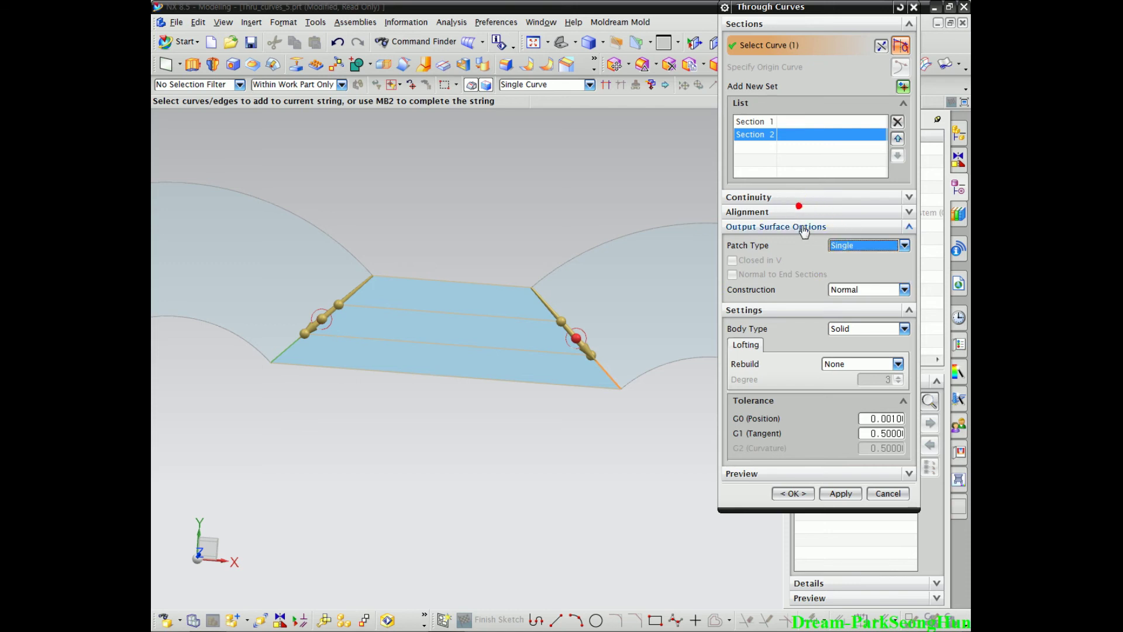
{"action": "left_click", "coordinate": [811, 212]}
{"action": "left_click", "coordinate": [849, 324]}
{"action": "left_click", "coordinate": [846, 349]}
Turn off Preserve Shape and set the section alignment to Parameter
{"action": "left_click", "coordinate": [754, 229]}
{"action": "middle_click_drag", "start_coordinate": [404, 363], "coordinate": [562, 234]}
{"action": "left_click", "coordinate": [866, 244]}
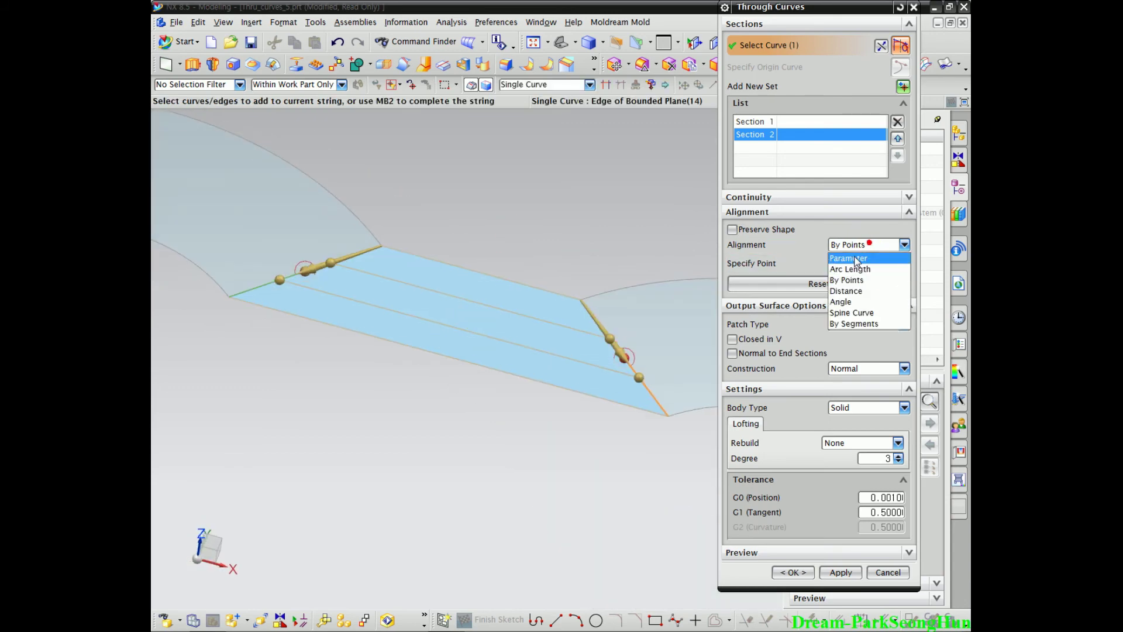
{"action": "left_click", "coordinate": [854, 257]}
Examine the outline of the bridge surface preview and how its sides meet the edges of both neighbouring faces
{"action": "middle_click_drag", "start_coordinate": [443, 304], "coordinate": [522, 353]}
{"action": "left_click_drag", "start_coordinate": [550, 342], "coordinate": [571, 420]}
{"action": "left_click_drag", "start_coordinate": [330, 357], "coordinate": [353, 376]}
{"action": "left_click_drag", "start_coordinate": [409, 285], "coordinate": [575, 351]}
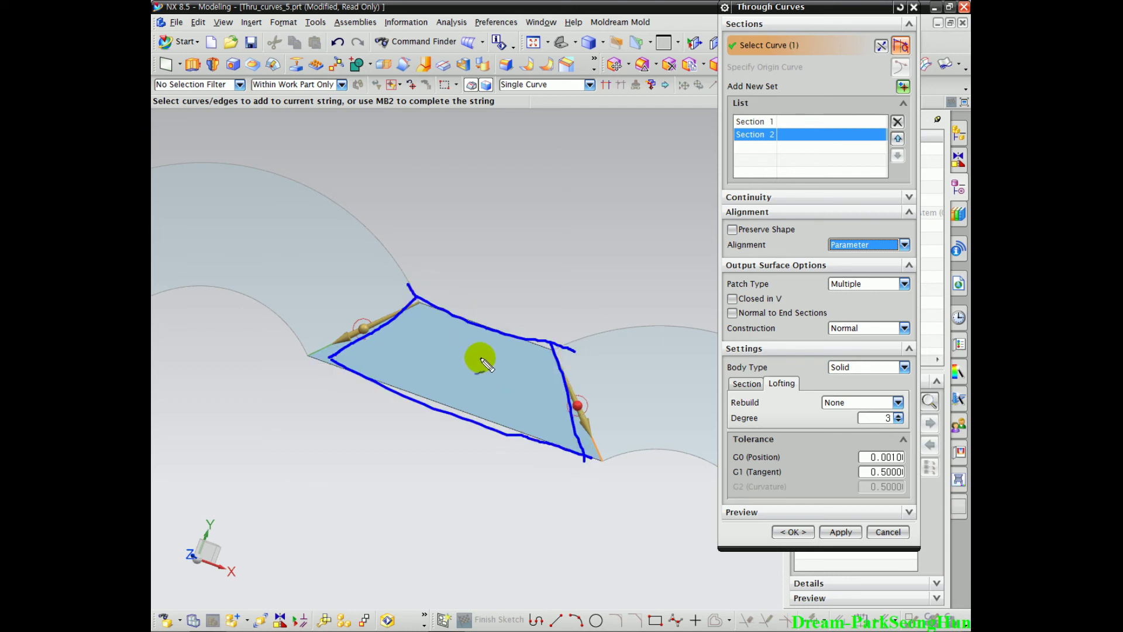
{"action": "left_click_drag", "start_coordinate": [480, 397], "coordinate": [479, 397]}
{"action": "left_click_drag", "start_coordinate": [410, 294], "coordinate": [391, 316]}
{"action": "left_click_drag", "start_coordinate": [546, 340], "coordinate": [601, 467]}
{"action": "key", "text": "Escape"}
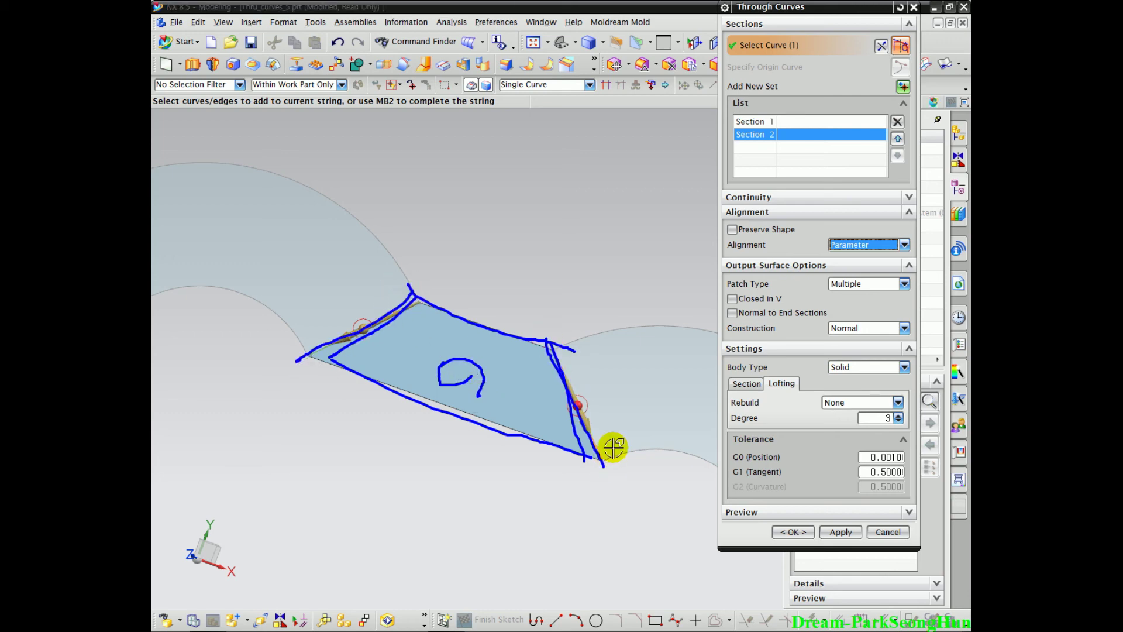
{"action": "middle_click_drag", "start_coordinate": [528, 460], "coordinate": [637, 373]}
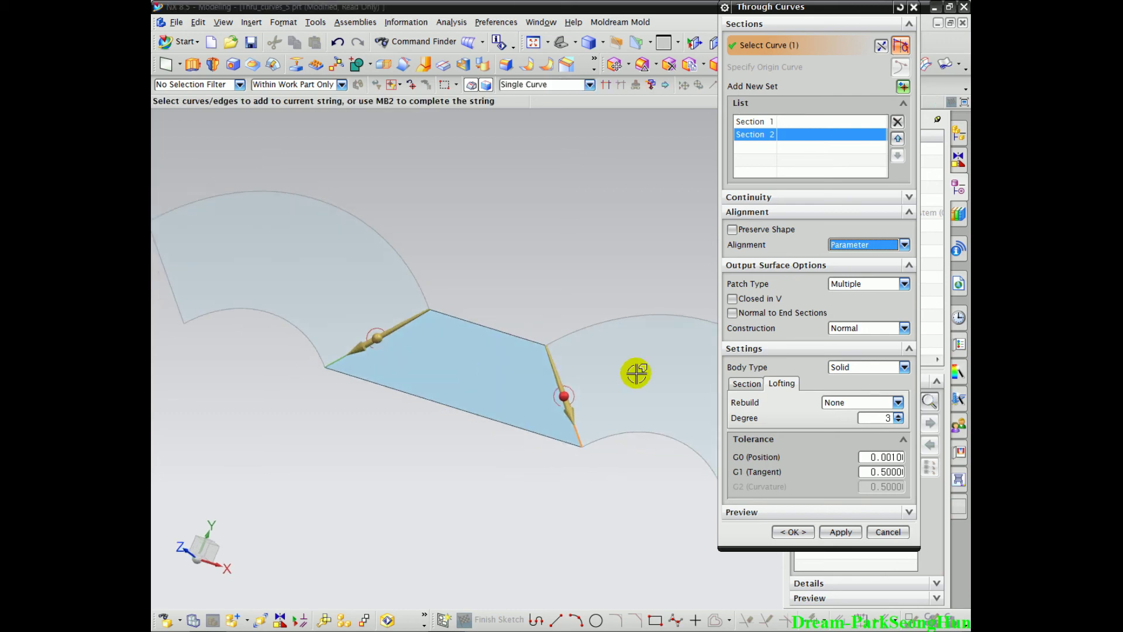
Turn on Normal to End Sections for the bridge surface and check how its sides run into both neighbouring faces
{"action": "left_click", "coordinate": [732, 313]}
{"action": "middle_click_drag", "start_coordinate": [491, 501], "coordinate": [518, 509]}
{"action": "mouse_move", "coordinate": [572, 349]}
{"action": "left_mouse_down"}
{"action": "mouse_move", "coordinate": [472, 328]}
{"action": "mouse_move", "coordinate": [430, 272]}
{"action": "left_mouse_up"}
{"action": "mouse_move", "coordinate": [317, 330]}
{"action": "left_mouse_down"}
{"action": "mouse_move", "coordinate": [351, 403]}
{"action": "mouse_move", "coordinate": [563, 471]}
{"action": "mouse_move", "coordinate": [641, 460]}
{"action": "left_mouse_up"}
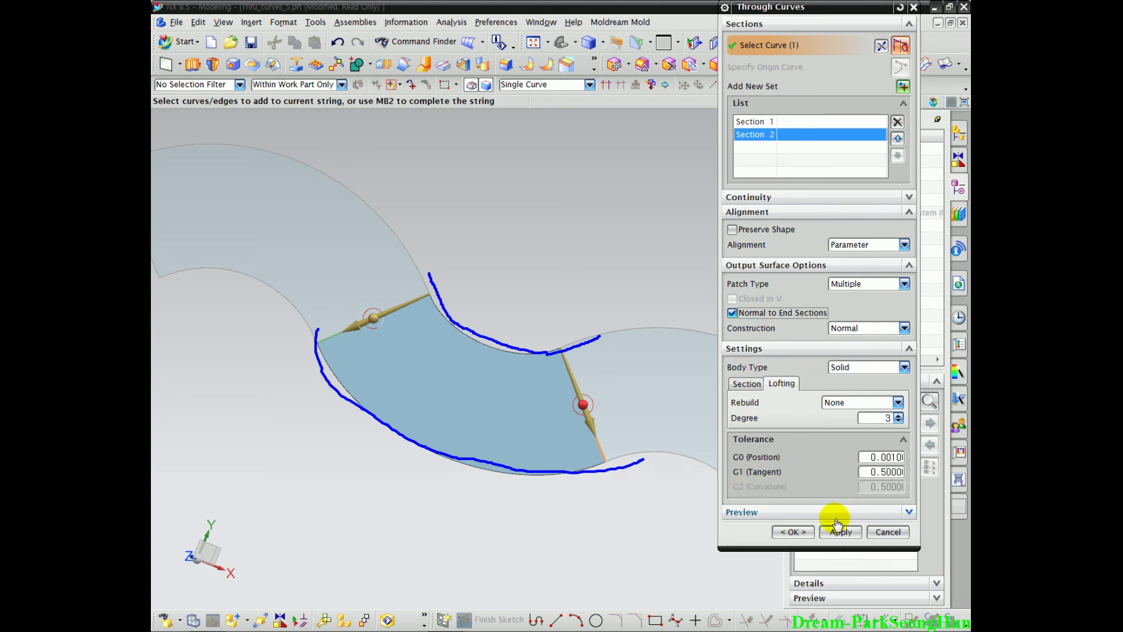
{"action": "key", "text": "Escape"}
Accept the Through Curves settings to create the bridge surface and view it up close between the two faces
{"action": "left_click", "coordinate": [793, 532]}
{"action": "mouse_move", "coordinate": [603, 456]}
{"action": "middle_mouse_down", "text": "ctrl"}
{"action": "mouse_move", "coordinate": [716, 559]}
{"action": "mouse_move", "coordinate": [662, 441]}
{"action": "mouse_move", "coordinate": [577, 351]}
{"action": "middle_mouse_up", "text": "ctrl"}
{"action": "scroll", "coordinate": [516, 376], "scroll_direction": "up", "scroll_amount": 3}
{"action": "middle_click_drag", "start_coordinate": [510, 412], "coordinate": [518, 353], "text": "ctrl"}
{"action": "mouse_move", "coordinate": [518, 352]}
{"action": "middle_mouse_down"}
{"action": "mouse_move", "coordinate": [538, 321]}
{"action": "mouse_move", "coordinate": [521, 309]}
{"action": "mouse_move", "coordinate": [523, 341]}
{"action": "middle_mouse_up"}
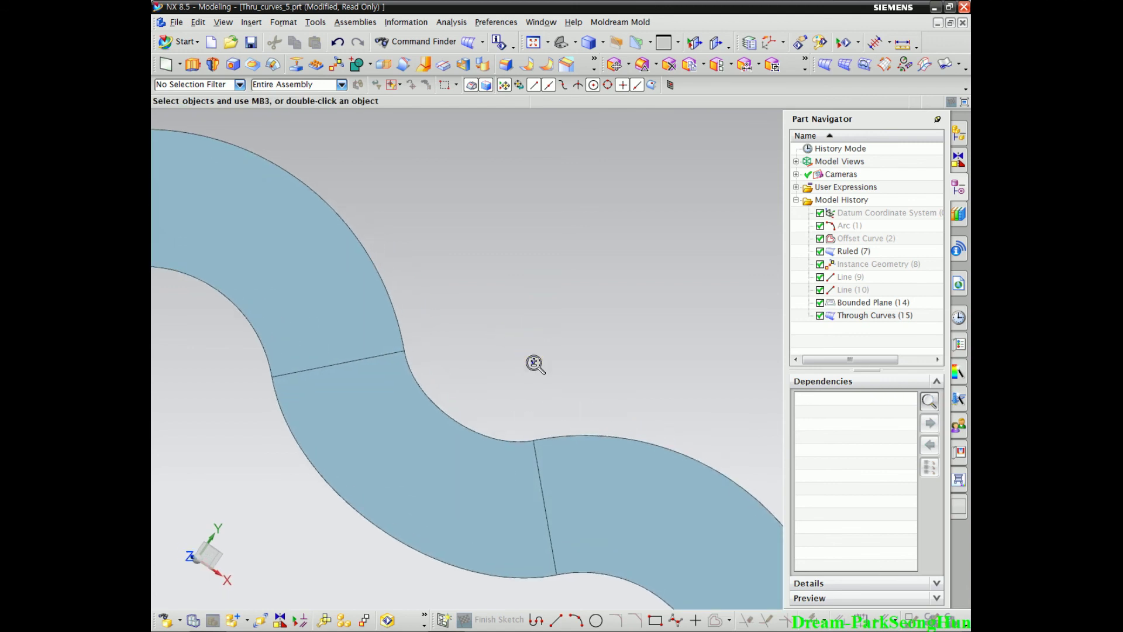